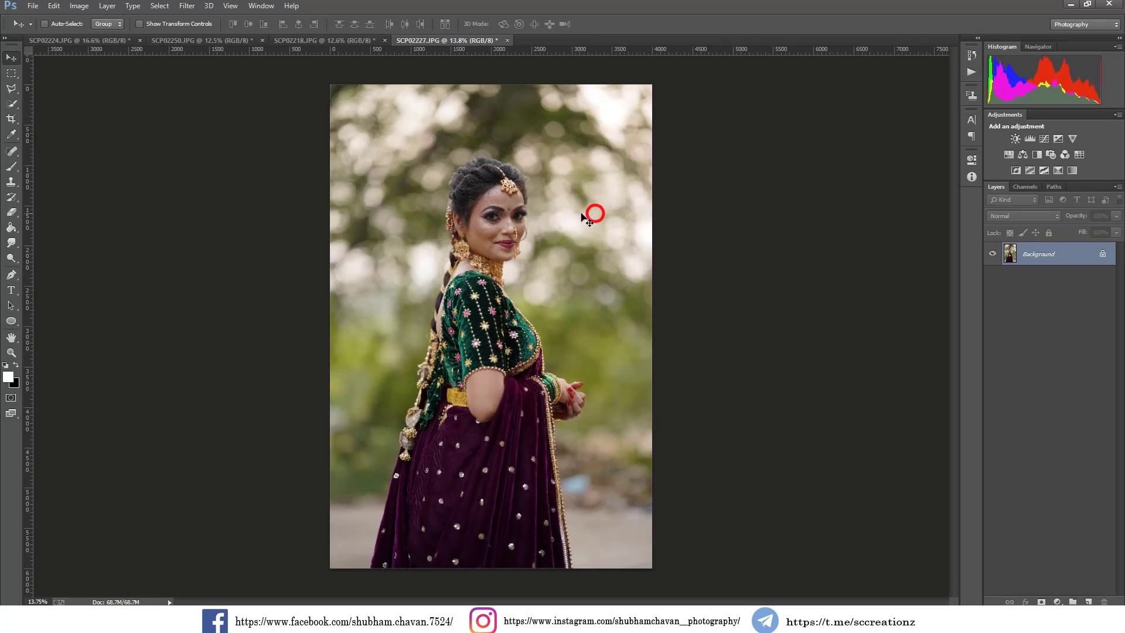
# Duplicate the Background layer into a Background copy.
pyautogui.scroll(1, 592, 213)
pyautogui.rightClick(1019, 261)
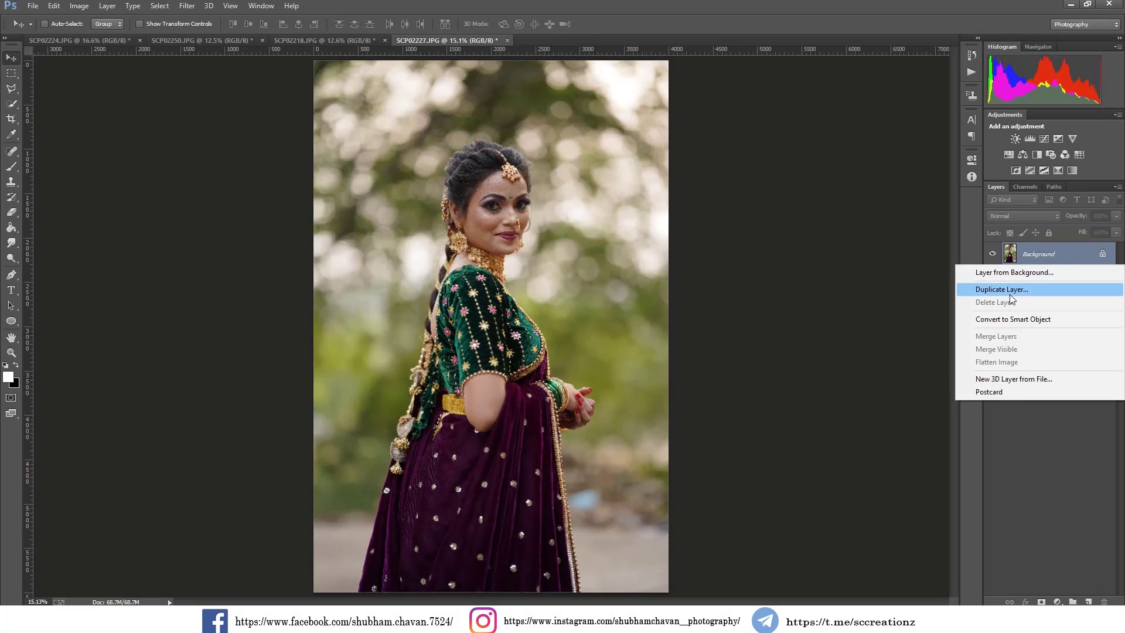
pyautogui.click(1008, 294)
pyautogui.click(658, 188)
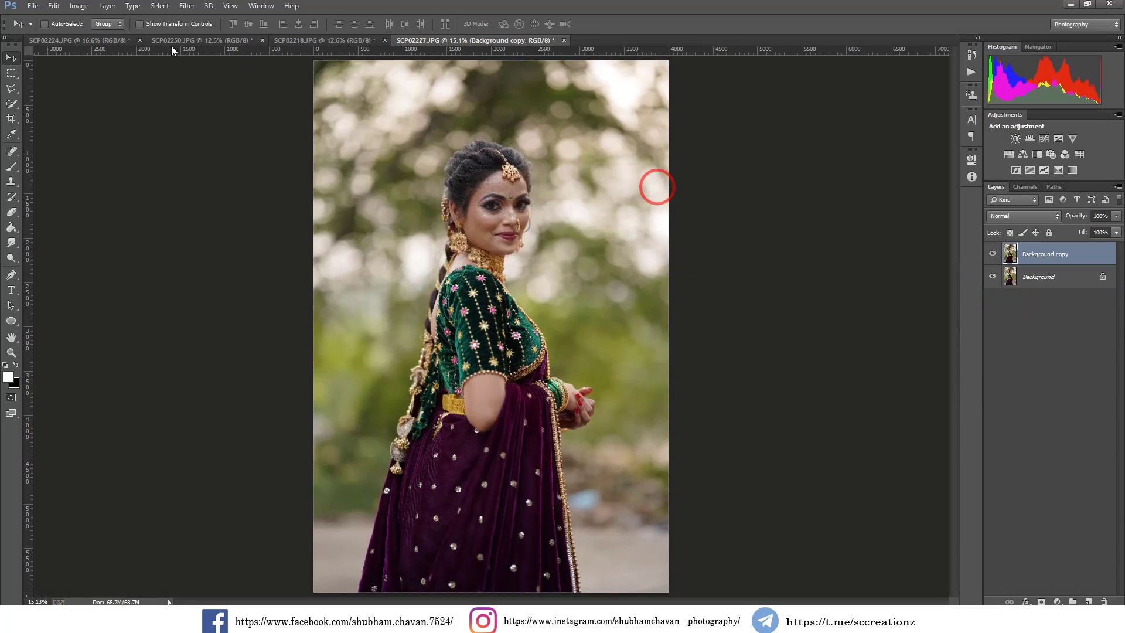
# Brighten the copy's highlights with Levels, moving the white input point to 244.
pyautogui.click(80, 6)
pyautogui.click(116, 34)
pyautogui.click(224, 47)
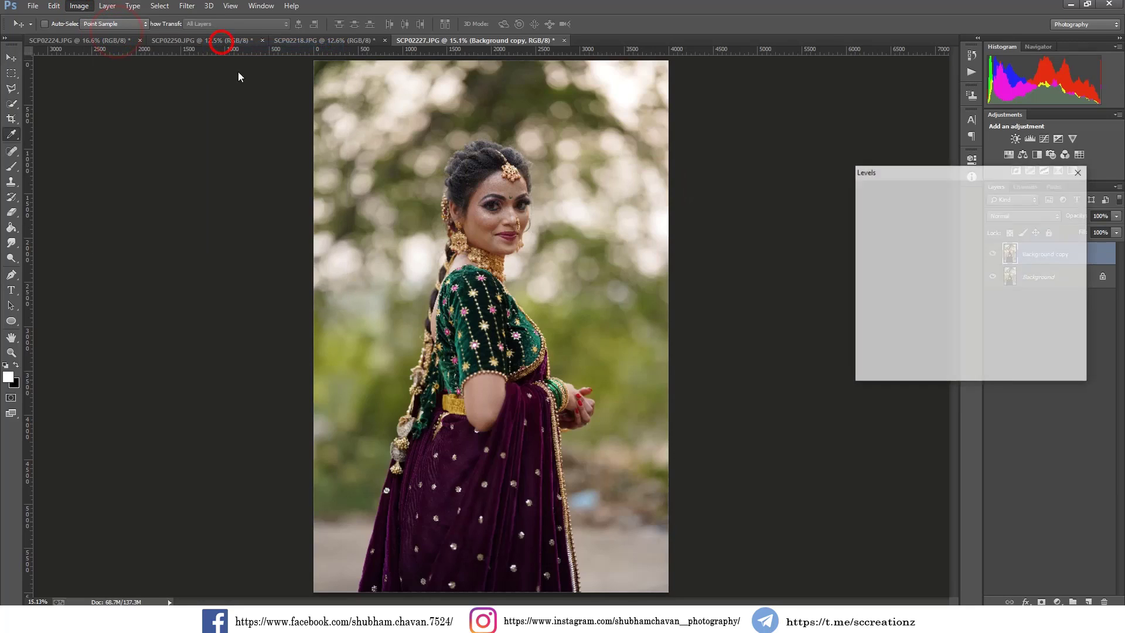
pyautogui.moveTo(1017, 302); pyautogui.dragTo(1010, 302)
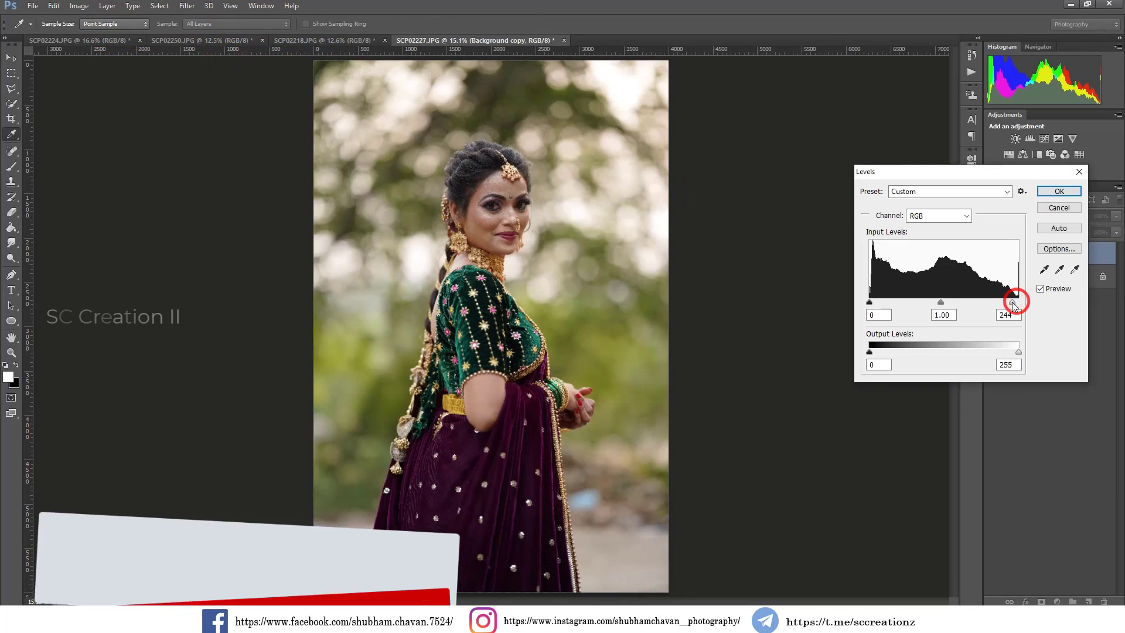
pyautogui.click(1054, 191)
# Zoom in on the bride's face and pick the Spot Healing Brush.
pyautogui.press('v')
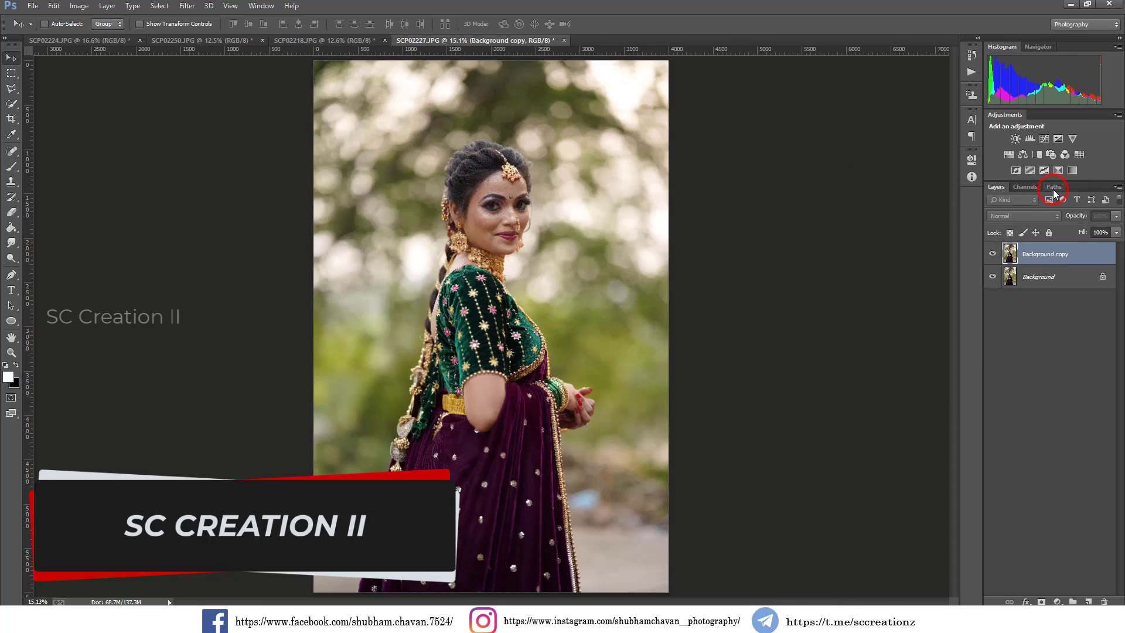
pyautogui.scroll(1, 489, 192)
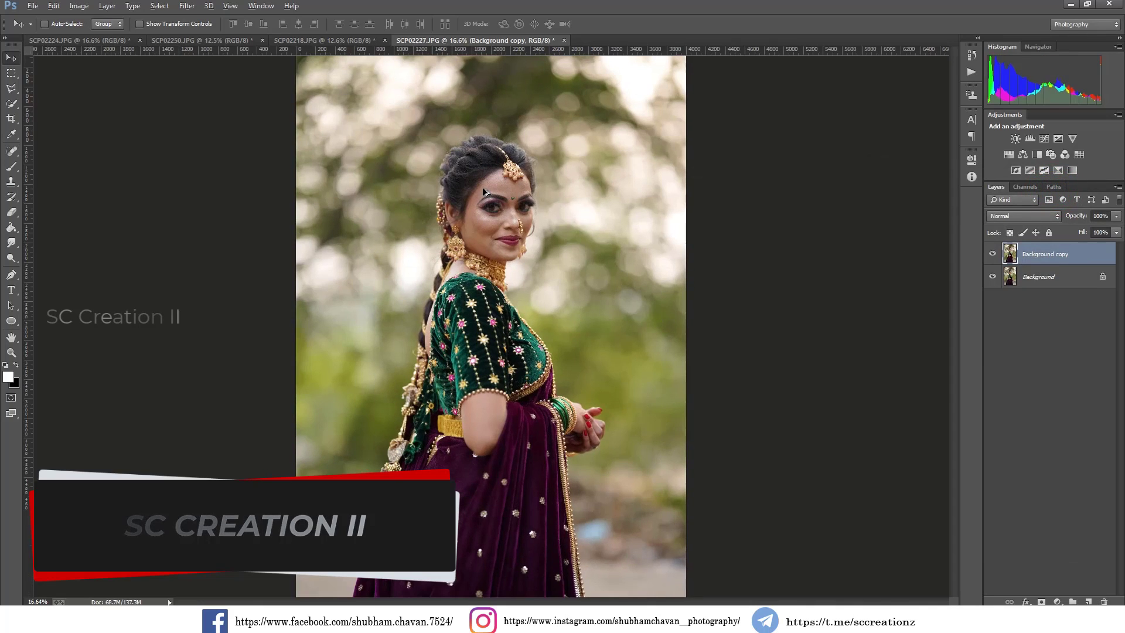
pyautogui.scroll(3, 508, 182)
pyautogui.scroll(2, 509, 181)
pyautogui.scroll(1, 509, 181)
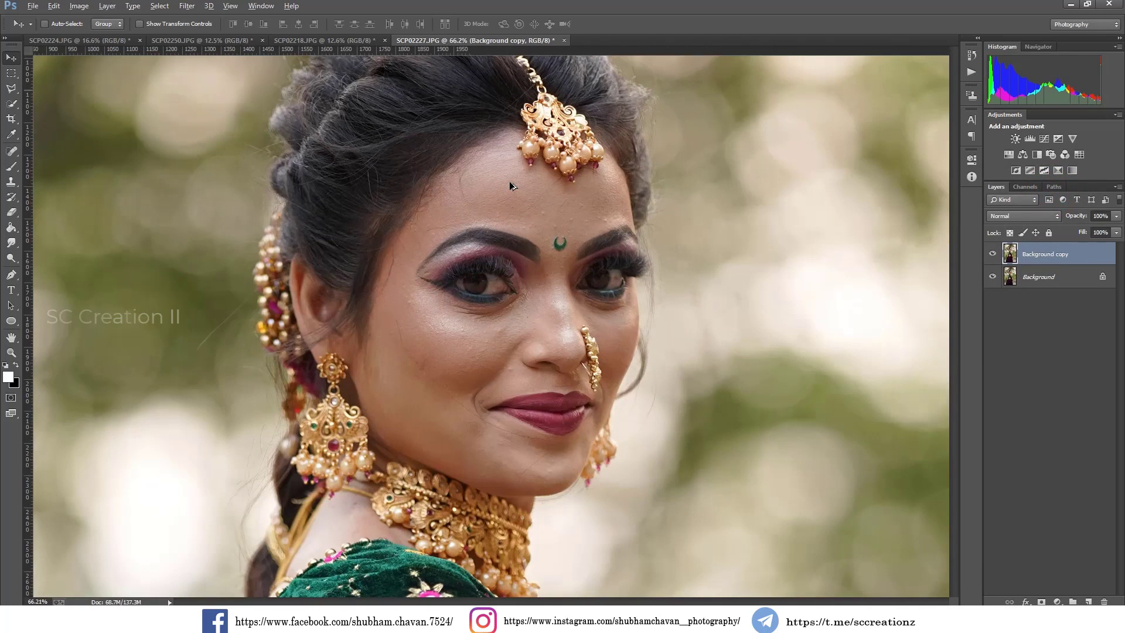
pyautogui.scroll(2, 508, 181)
pyautogui.scroll(1, 507, 185)
pyautogui.scroll(1, 507, 185)
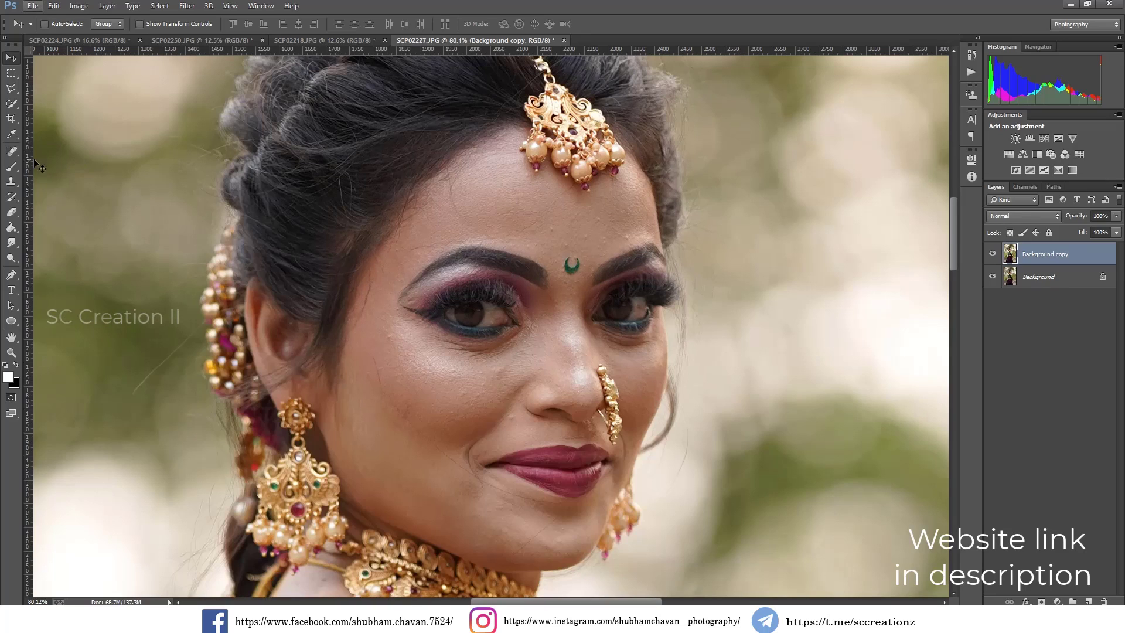
pyautogui.click(13, 154)
pyautogui.scroll(1, 571, 252)
# Set the healing brush to 24 px and heal spots above the bindi and across the forehead.
pyautogui.scroll(1, 571, 252)
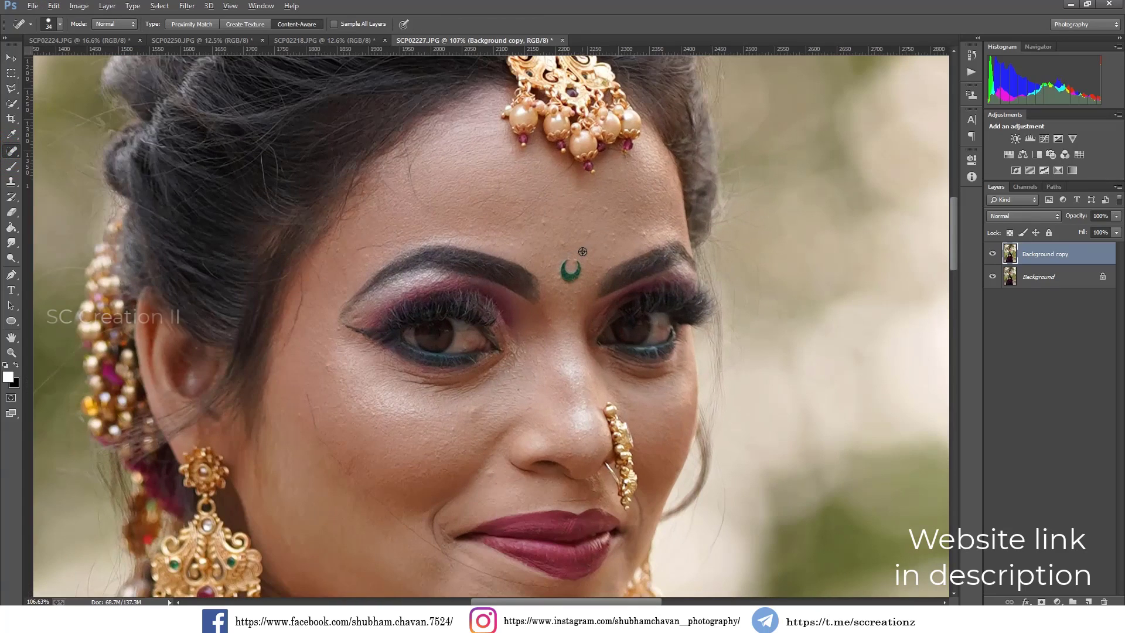
pyautogui.rightClick(617, 257)
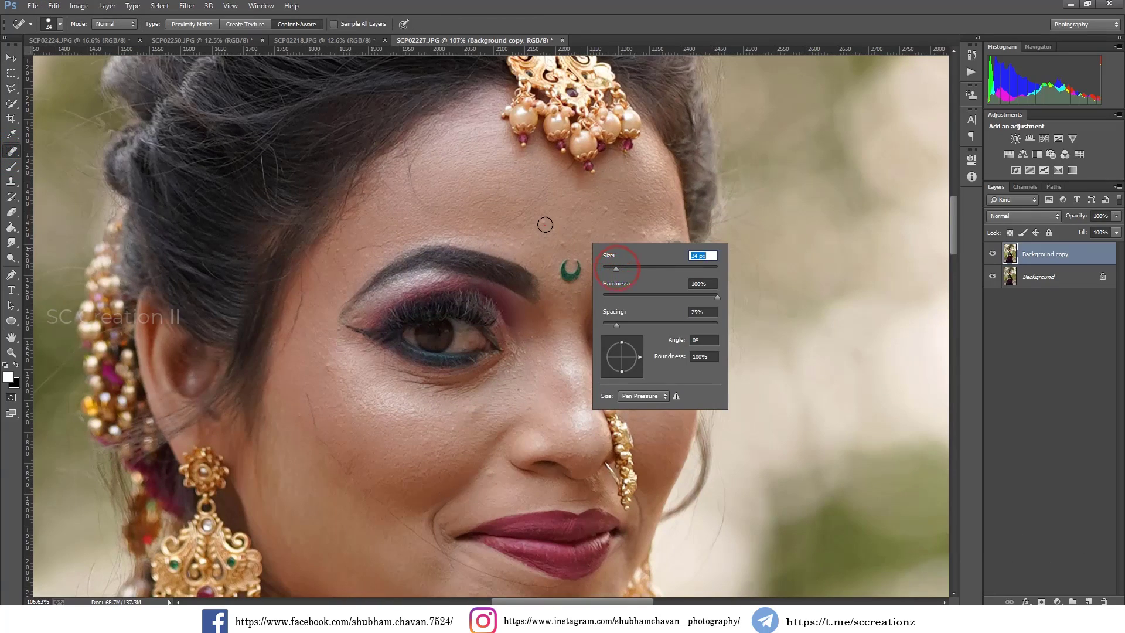
pyautogui.click(543, 222)
pyautogui.click(567, 243)
pyautogui.click(592, 234)
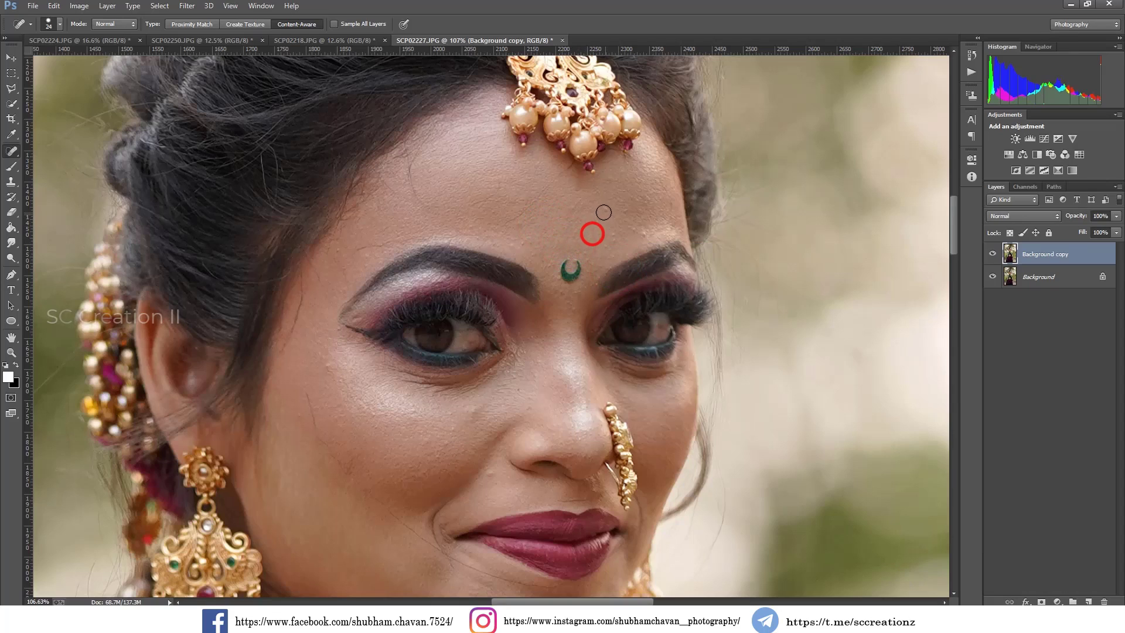
pyautogui.moveTo(615, 234); pyautogui.dragTo(609, 247)
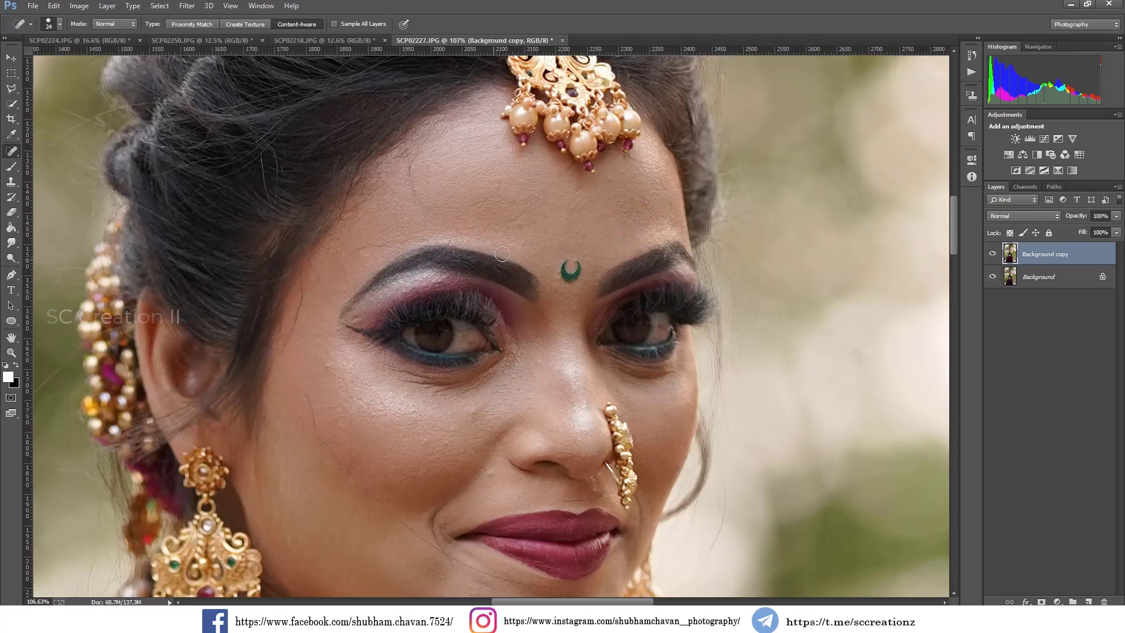
# Heal the remaining forehead blemishes and the spot near the left eyebrow.
pyautogui.click(510, 223)
pyautogui.click(535, 199)
pyautogui.moveTo(494, 202); pyautogui.dragTo(475, 204)
pyautogui.click(494, 188)
pyautogui.click(520, 206)
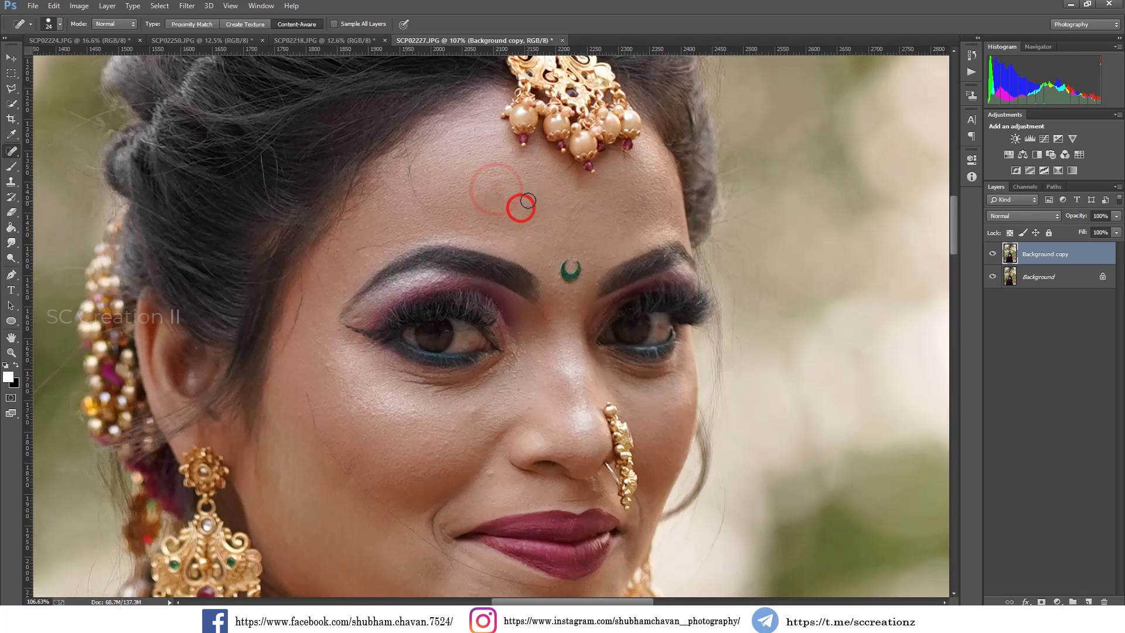
pyautogui.scroll(-1, 528, 196)
pyautogui.scroll(-1, 469, 181)
pyautogui.scroll(-2, 399, 166)
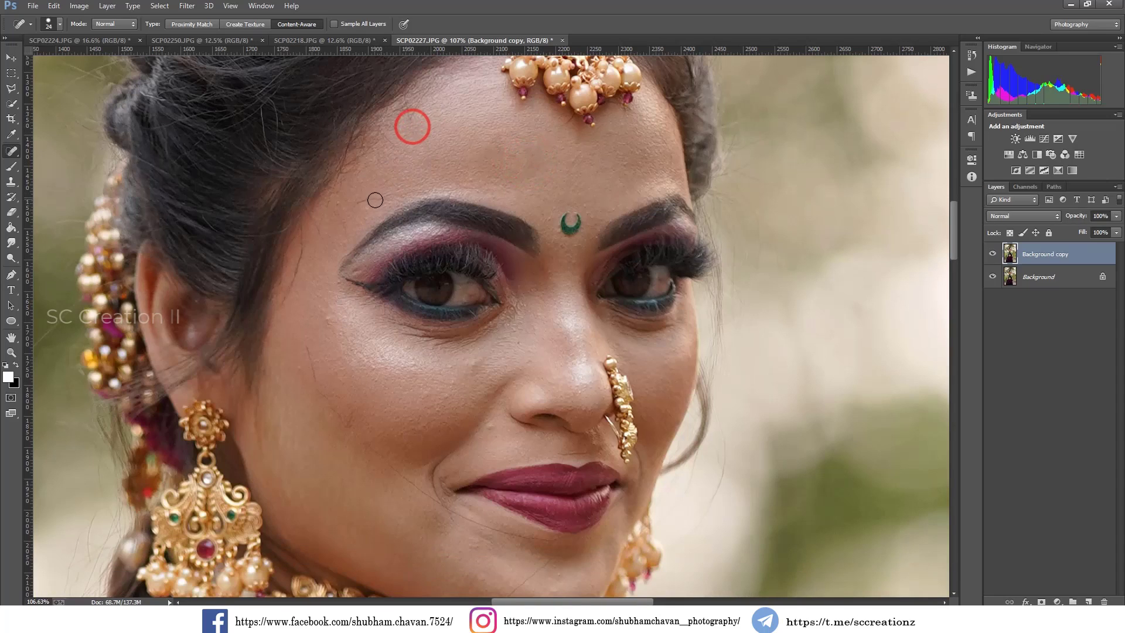
pyautogui.click(354, 201)
pyautogui.scroll(-1, 362, 228)
# Heal the blemishes on the left, upper and lower cheek.
pyautogui.scroll(-5, 361, 228)
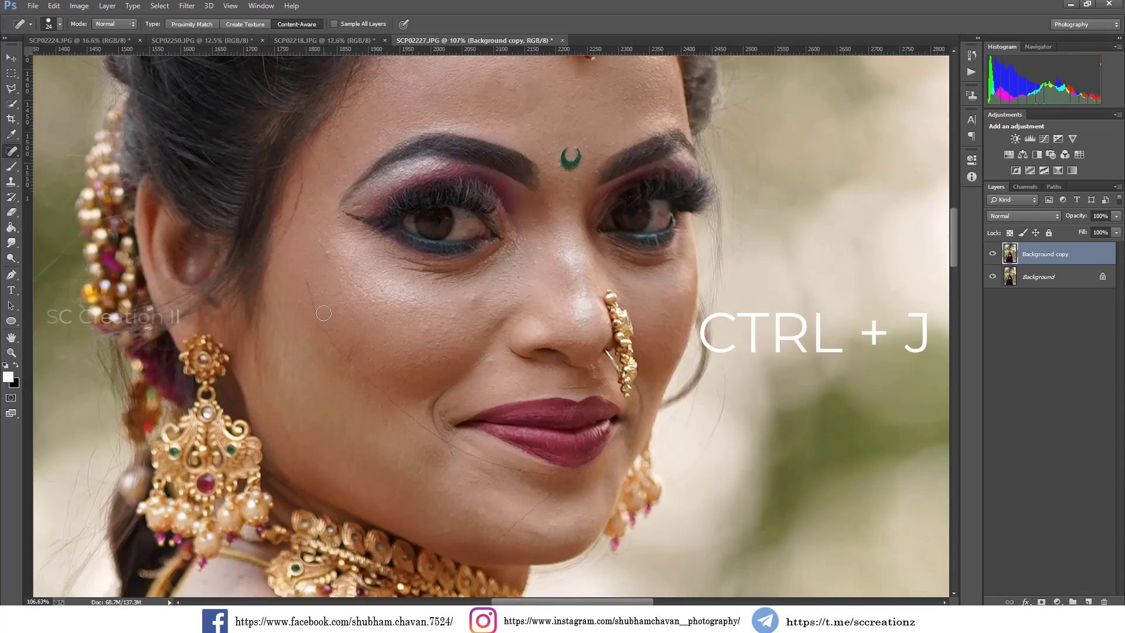
pyautogui.click(308, 291)
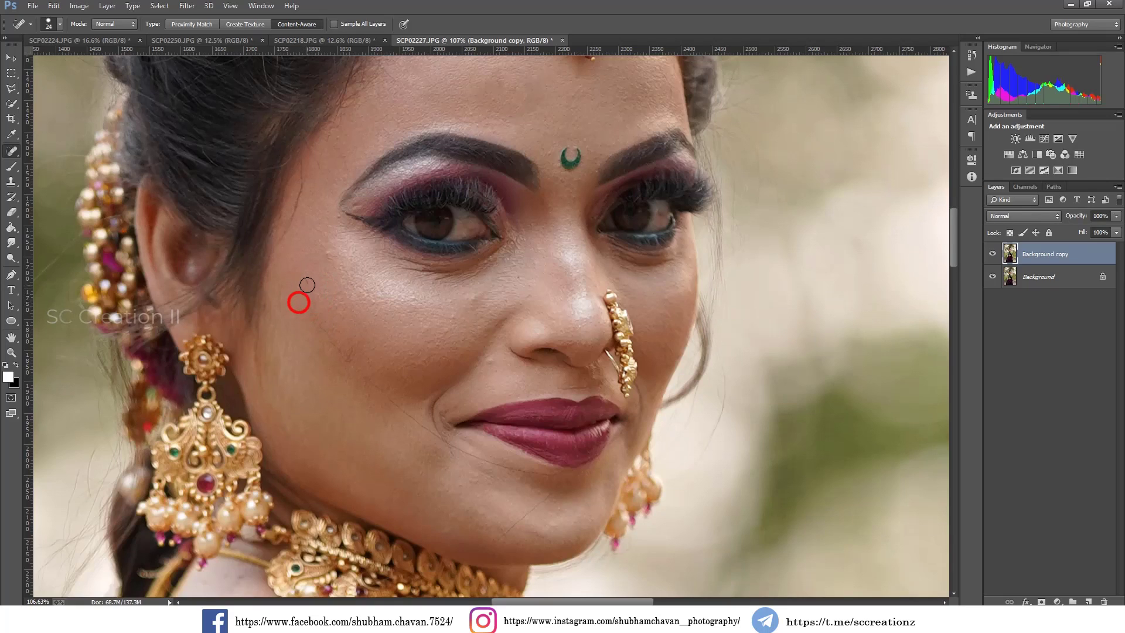
pyautogui.click(326, 254)
pyautogui.moveTo(320, 332); pyautogui.dragTo(350, 354)
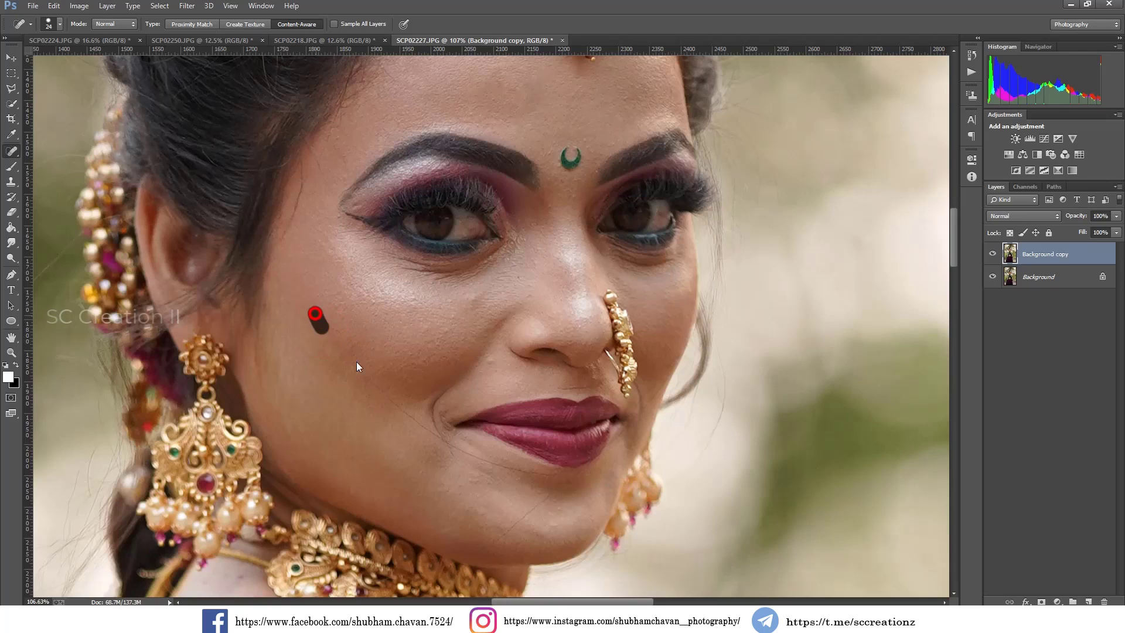
pyautogui.scroll(-3, 359, 366)
pyautogui.moveTo(359, 338)
pyautogui.mouseDown()
pyautogui.moveTo(451, 410)
pyautogui.moveTo(552, 451)
pyautogui.moveTo(556, 467)
pyautogui.mouseUp()
# Heal the smile crease, chin, lip corner, under-nose spot and remaining cheek spots.
pyautogui.click(445, 409)
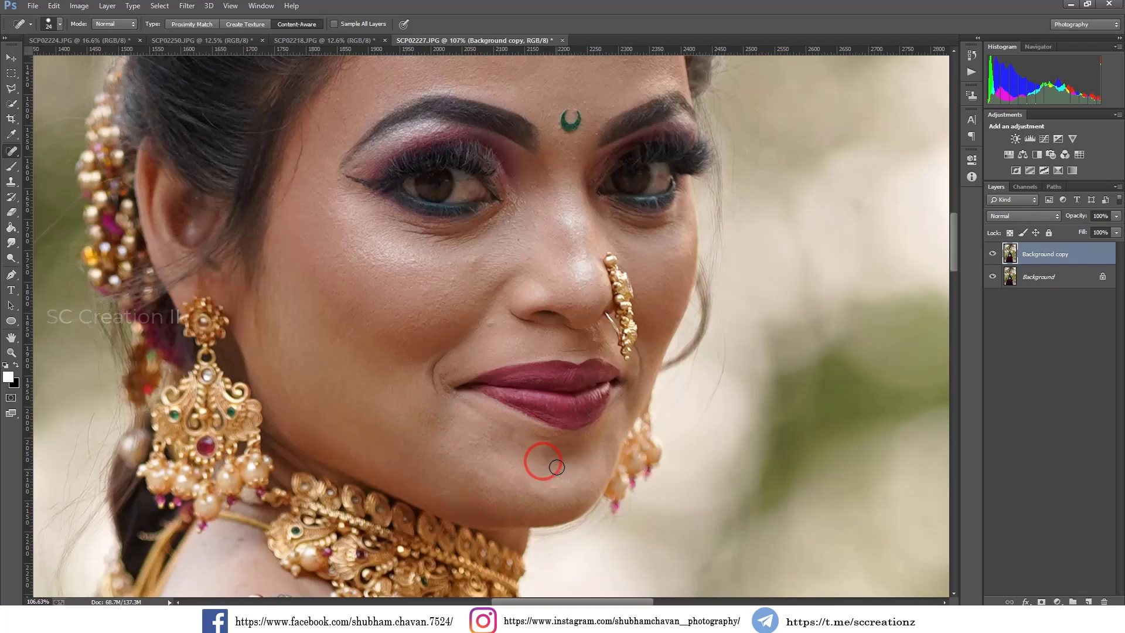
pyautogui.moveTo(498, 443)
pyautogui.mouseDown()
pyautogui.moveTo(462, 443)
pyautogui.moveTo(490, 429)
pyautogui.mouseUp()
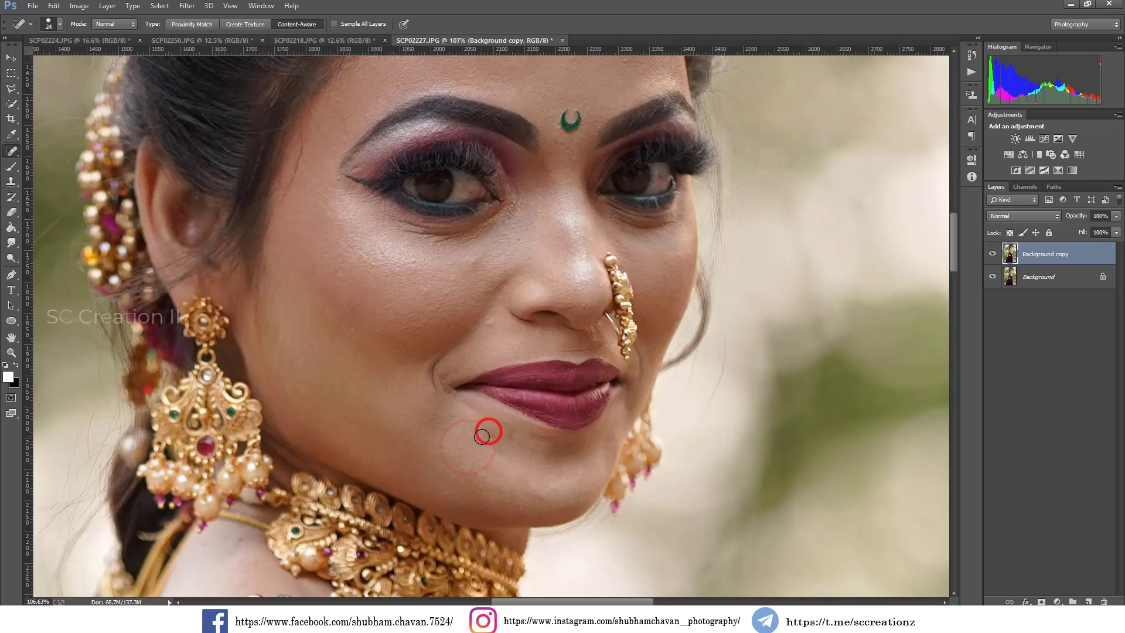
pyautogui.moveTo(436, 375); pyautogui.dragTo(438, 383)
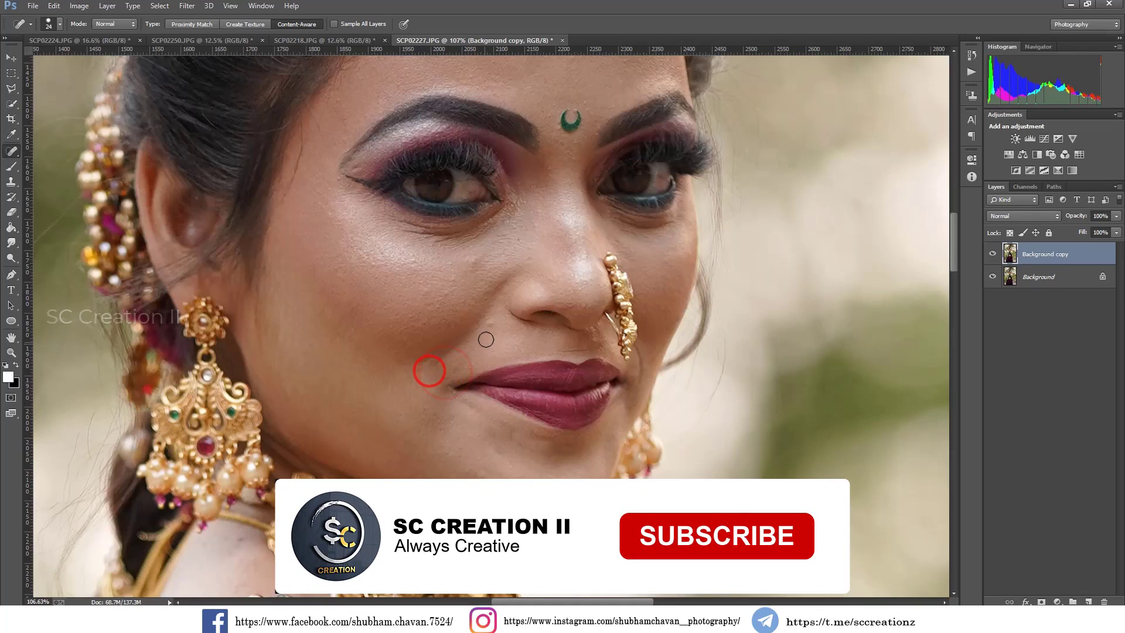
pyautogui.click(445, 371)
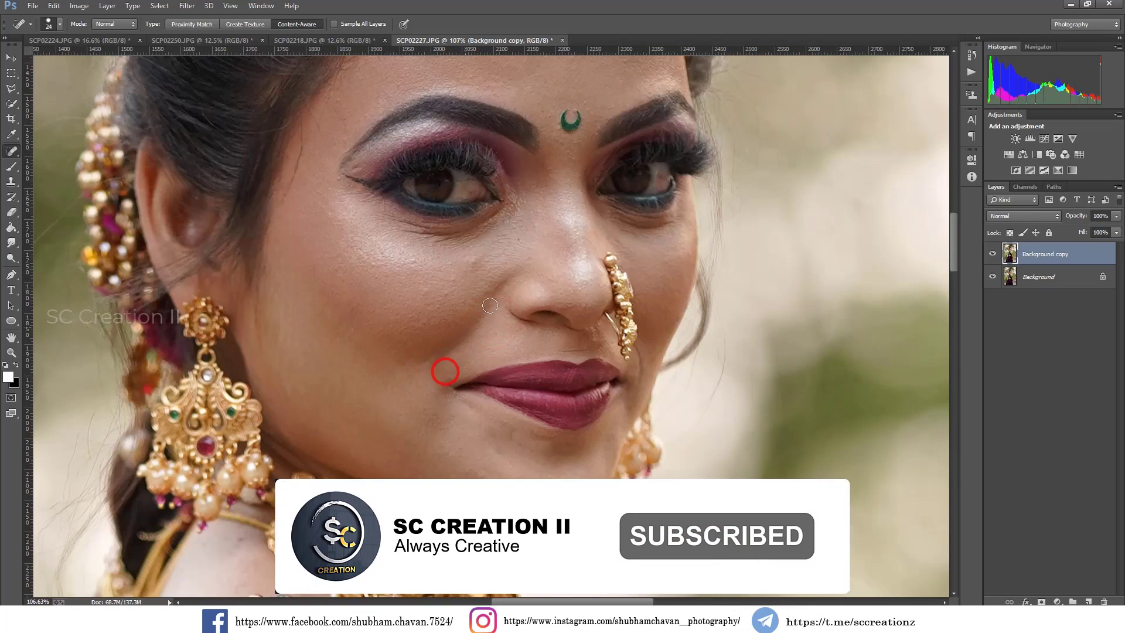
pyautogui.click(520, 239)
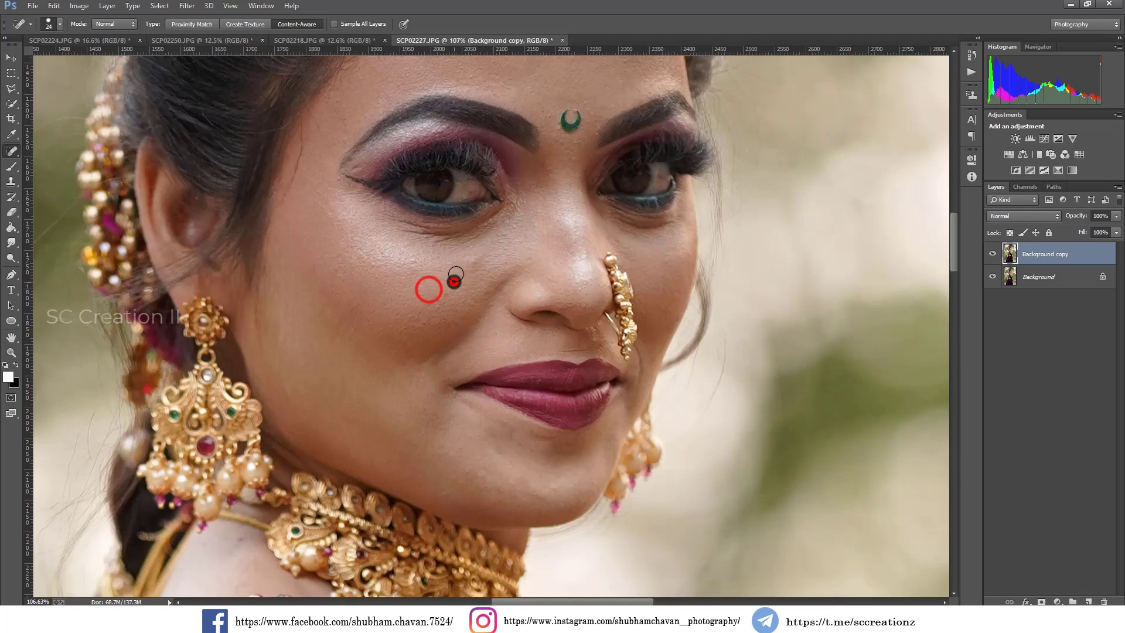
pyautogui.click(451, 264)
pyautogui.click(446, 293)
# Heal the dark area above the upper lip and reduce the brush to 17 px.
pyautogui.click(993, 256)
pyautogui.scroll(1, 636, 269)
pyautogui.scroll(2, 637, 269)
pyautogui.scroll(1, 637, 268)
pyautogui.scroll(1, 808, 289)
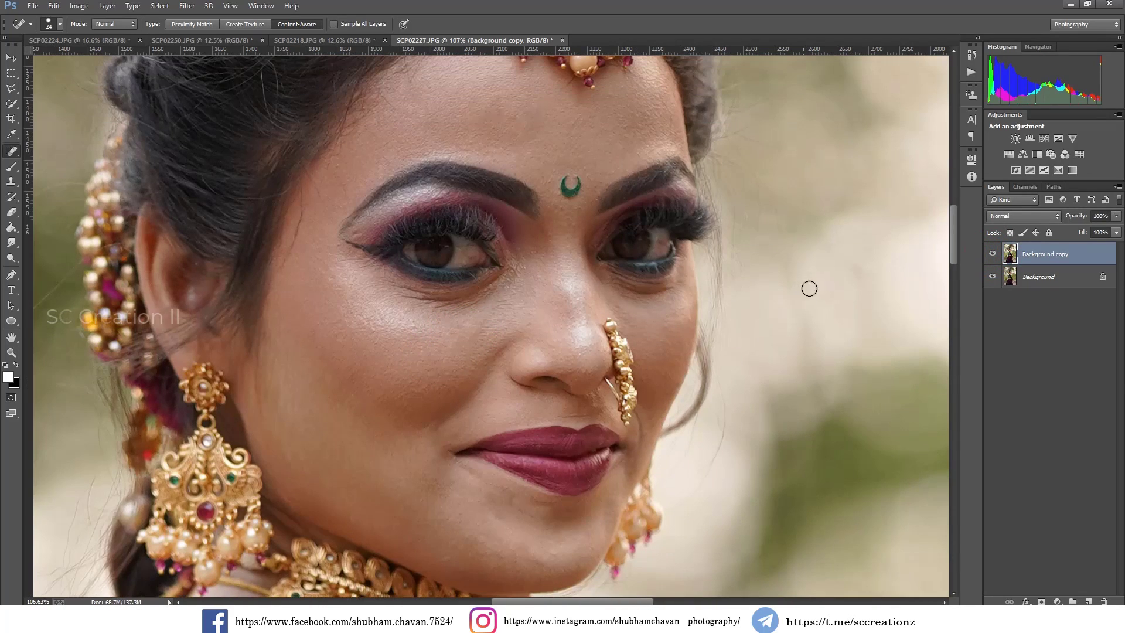
pyautogui.moveTo(587, 412); pyautogui.dragTo(591, 412)
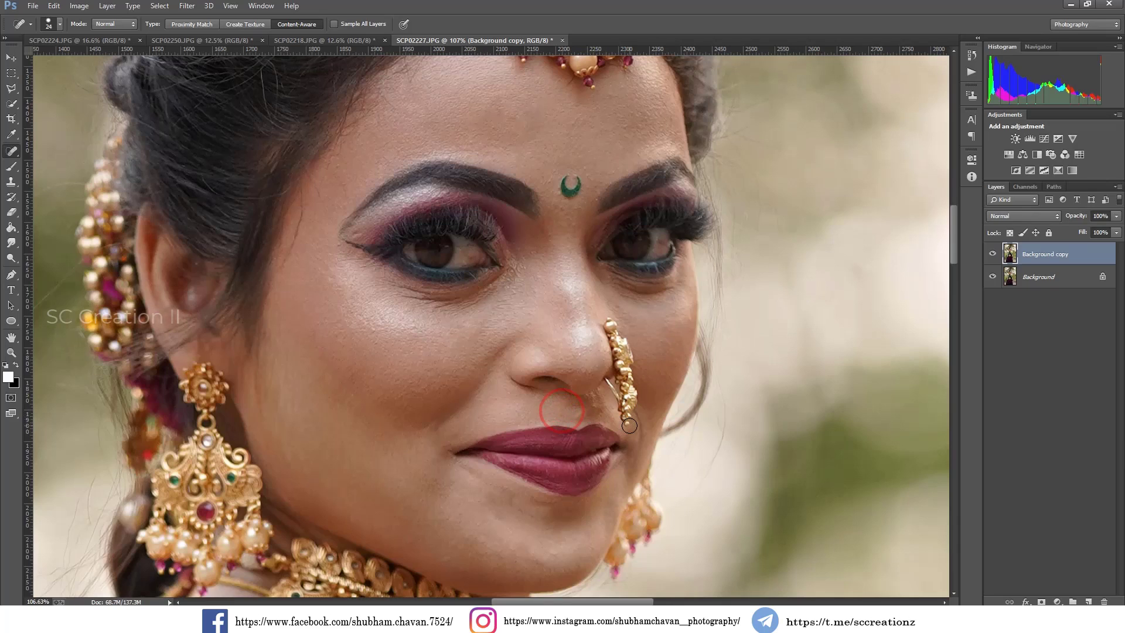
pyautogui.rightClick(617, 422)
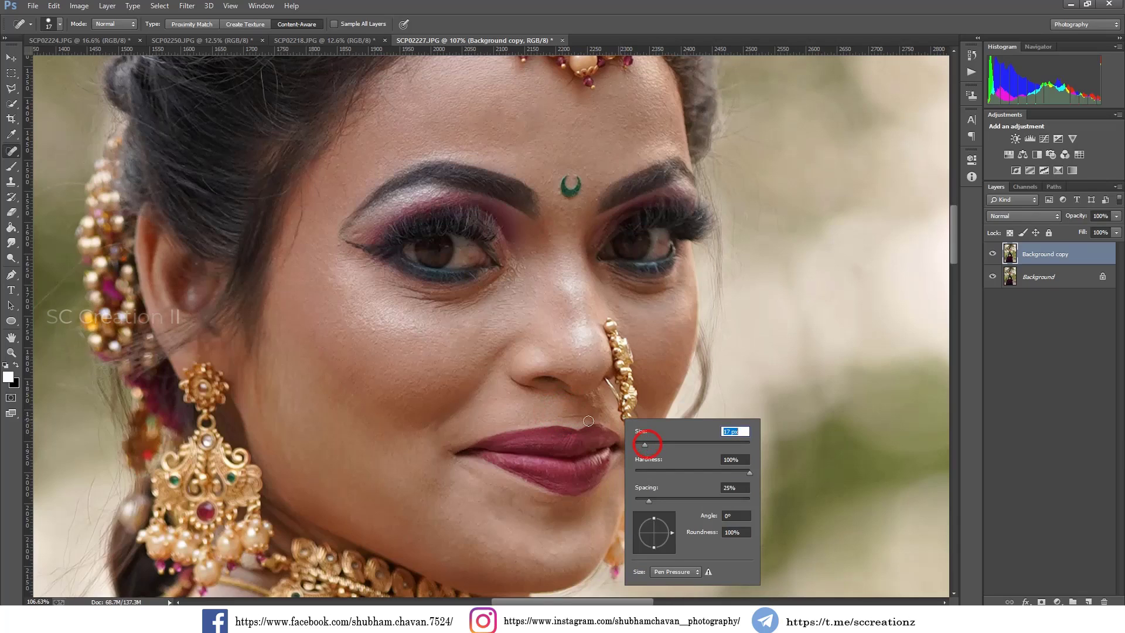
pyautogui.click(563, 416)
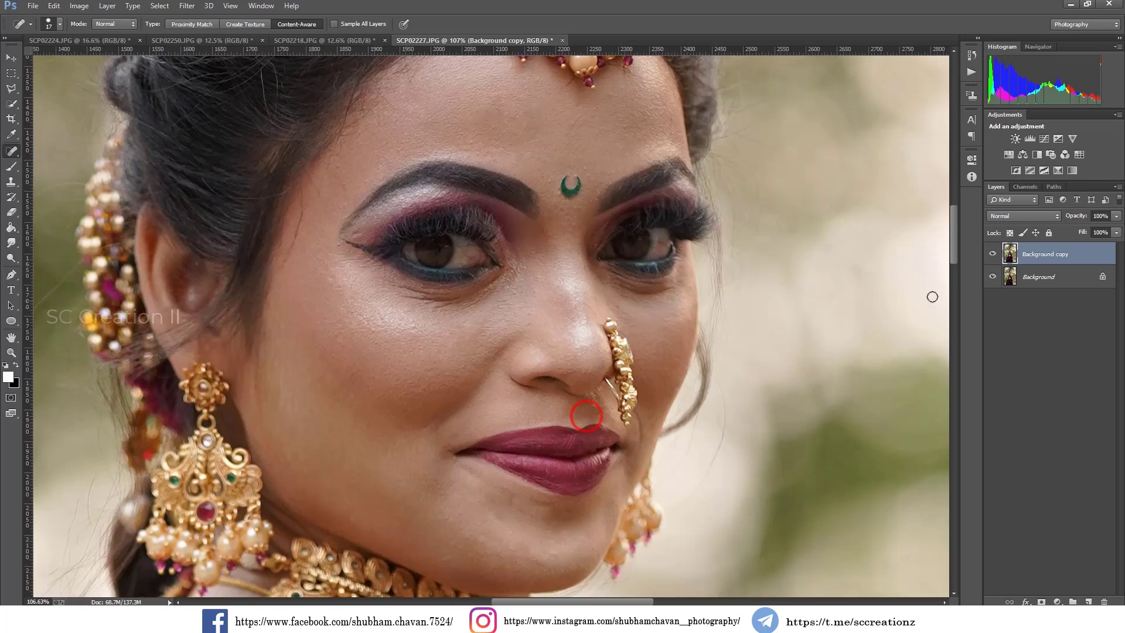
# Toggle the Background copy's visibility to compare the retouch against the original.
pyautogui.click(991, 256)
pyautogui.click(991, 256)
pyautogui.click(991, 255)
pyautogui.click(991, 256)
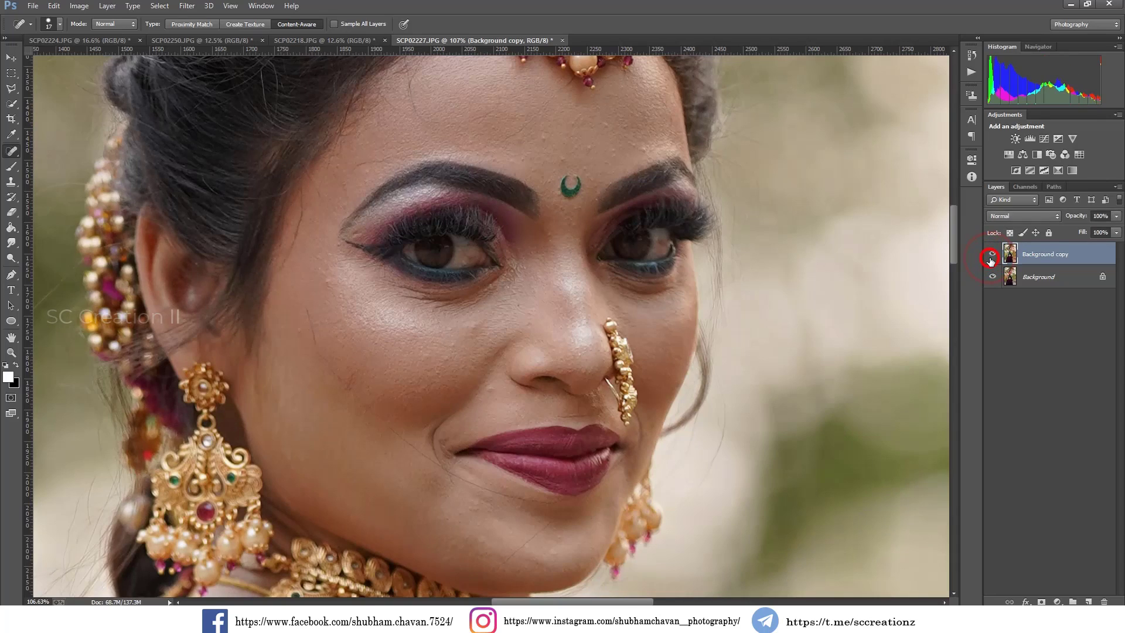
# Apply Imagenomic Portraiture Smoothing: Medium with a skin mask sampled from the bride's cheek.
pyautogui.click(12, 57)
pyautogui.click(187, 6)
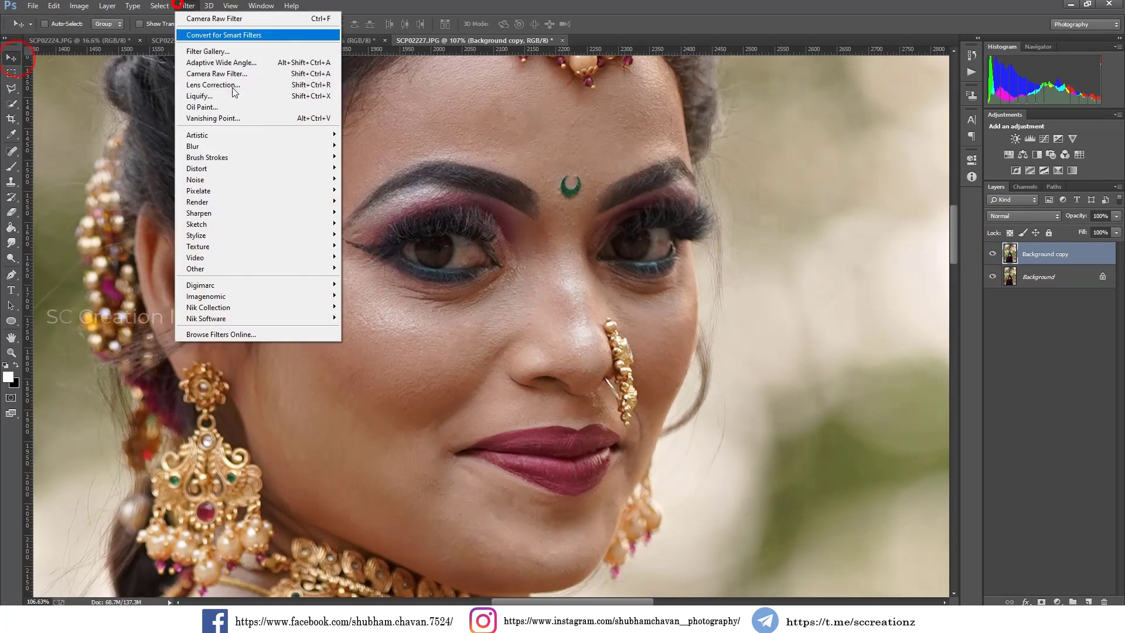
pyautogui.click(255, 293)
pyautogui.click(354, 306)
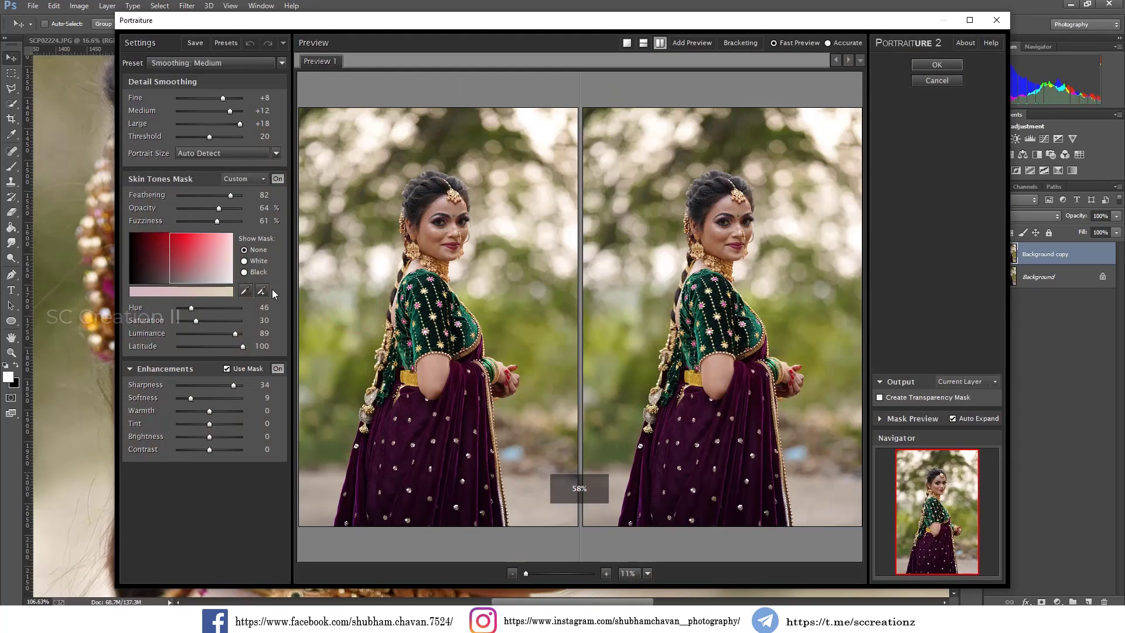
pyautogui.click(262, 291)
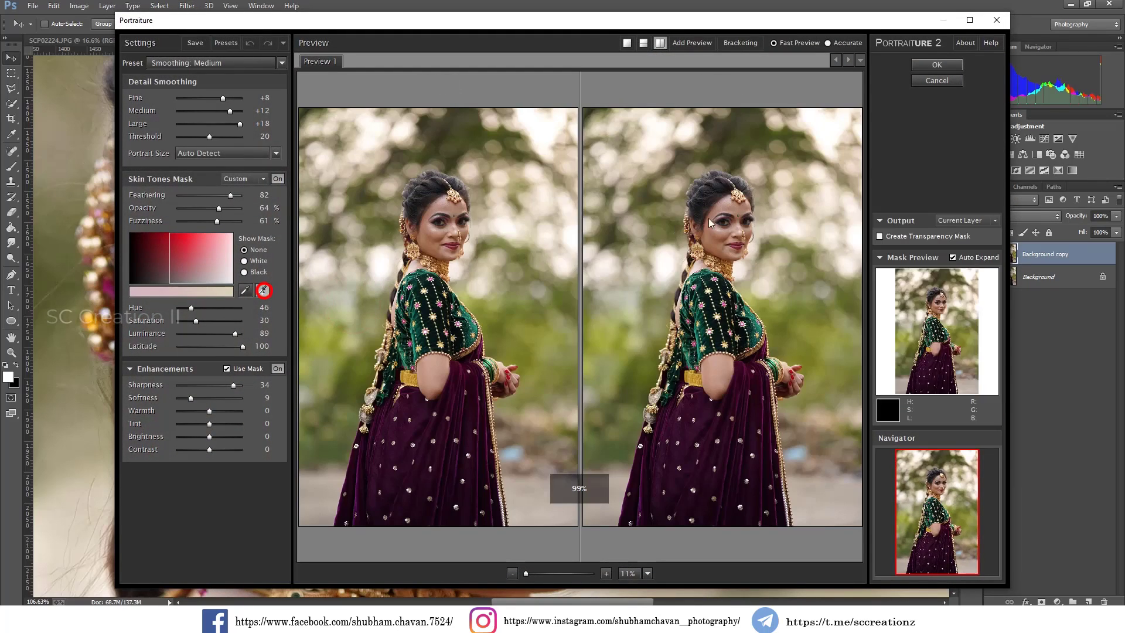
pyautogui.click(714, 225)
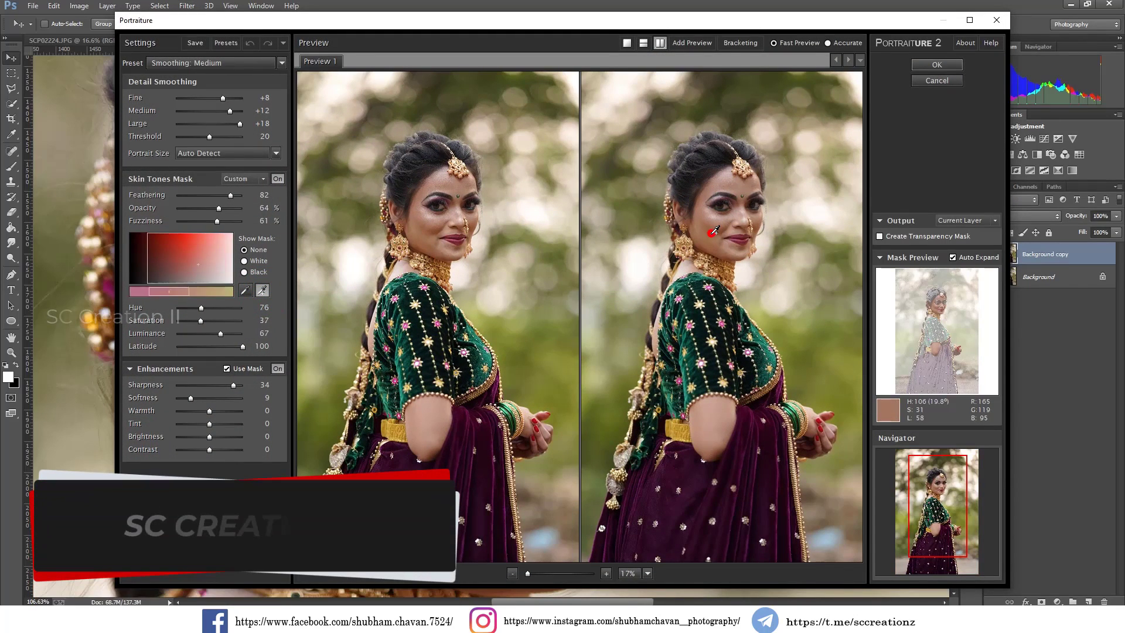
pyautogui.click(712, 231)
pyautogui.press('Return')
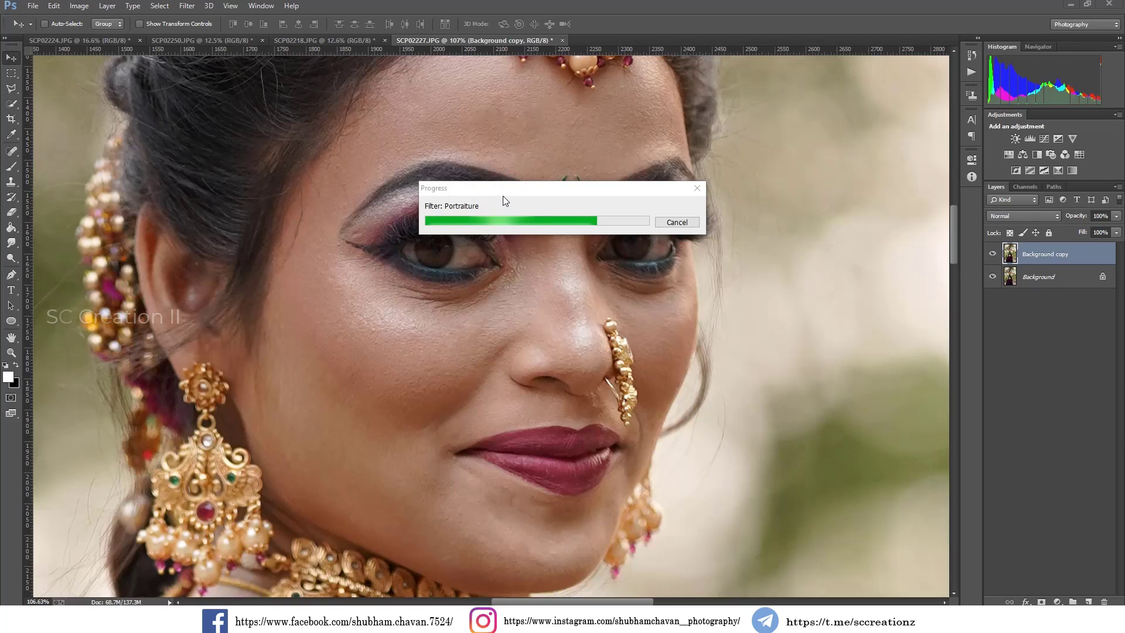
# Erase the smoothed layer over both eyes and the lips to restore sharp detail.
pyautogui.click(992, 255)
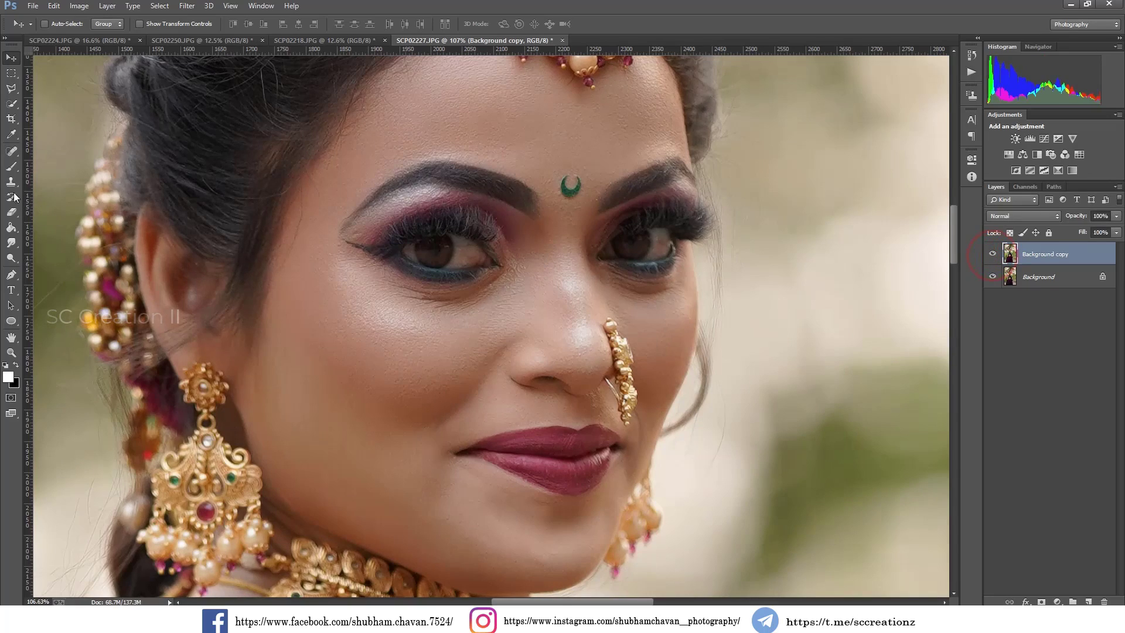
pyautogui.click(12, 212)
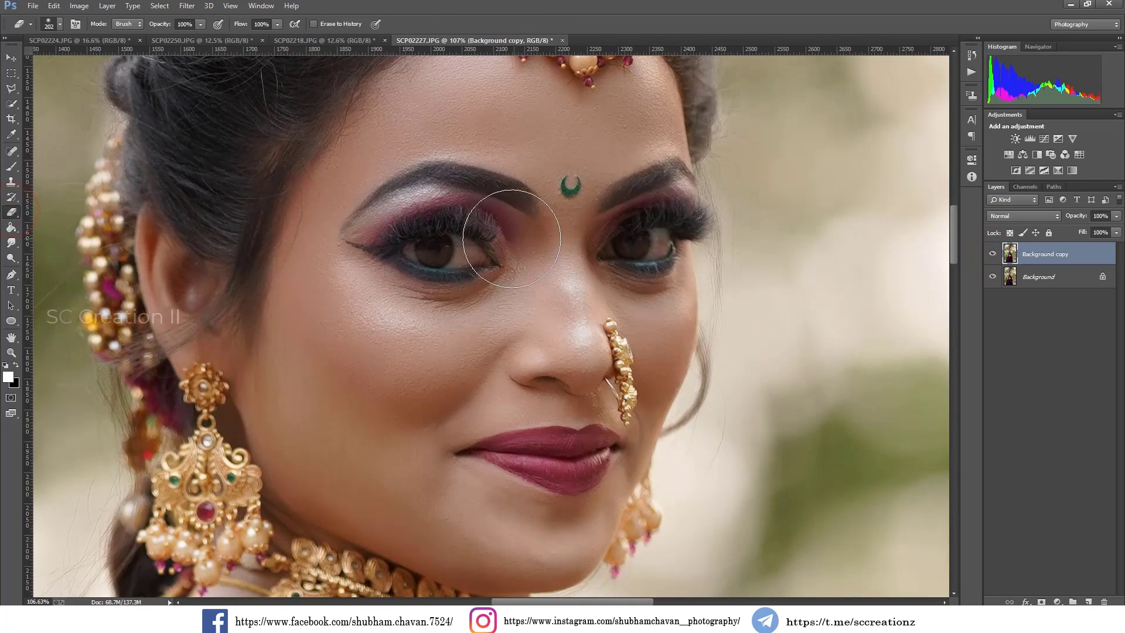
pyautogui.click(449, 240)
pyautogui.click(645, 242)
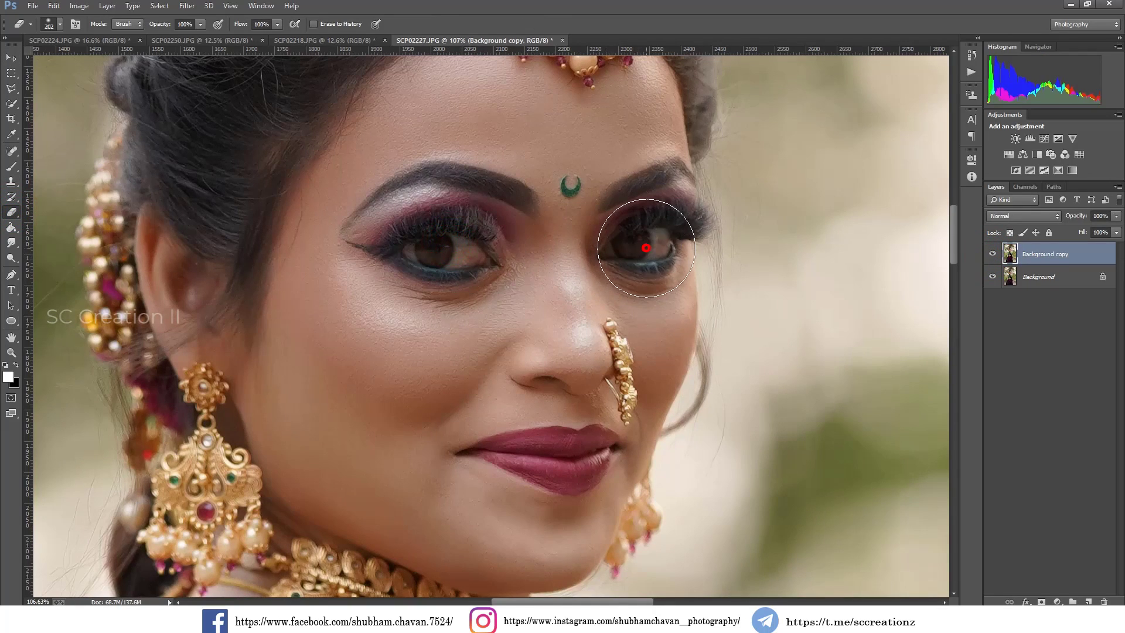
pyautogui.click(547, 452)
# Erase the smoothed layer over the hair and head jewellery to restore original texture.
pyautogui.scroll(-2, 586, 398)
pyautogui.scroll(-2, 643, 332)
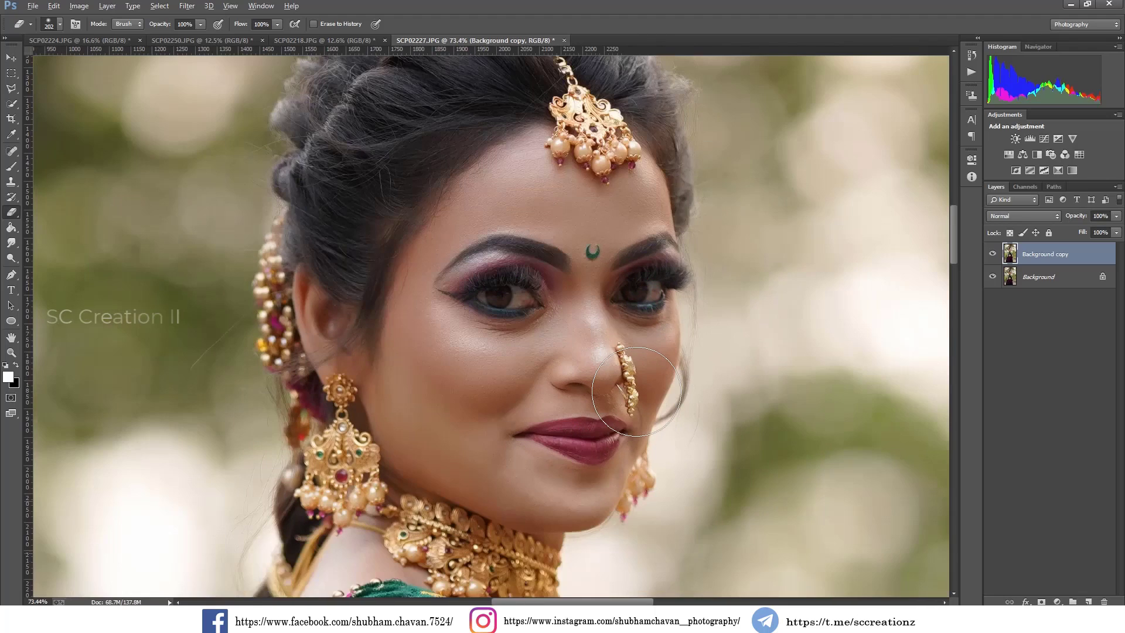
pyautogui.scroll(1, 643, 331)
pyautogui.scroll(1, 644, 331)
pyautogui.scroll(1, 633, 305)
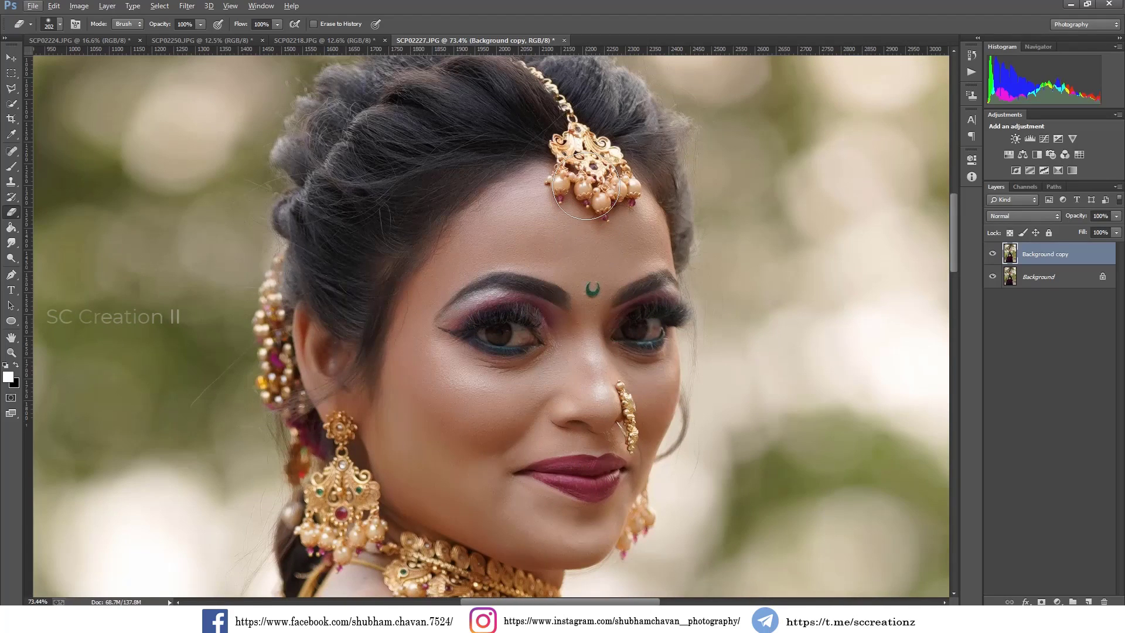
pyautogui.scroll(1, 610, 246)
pyautogui.scroll(1, 585, 184)
pyautogui.click(582, 123)
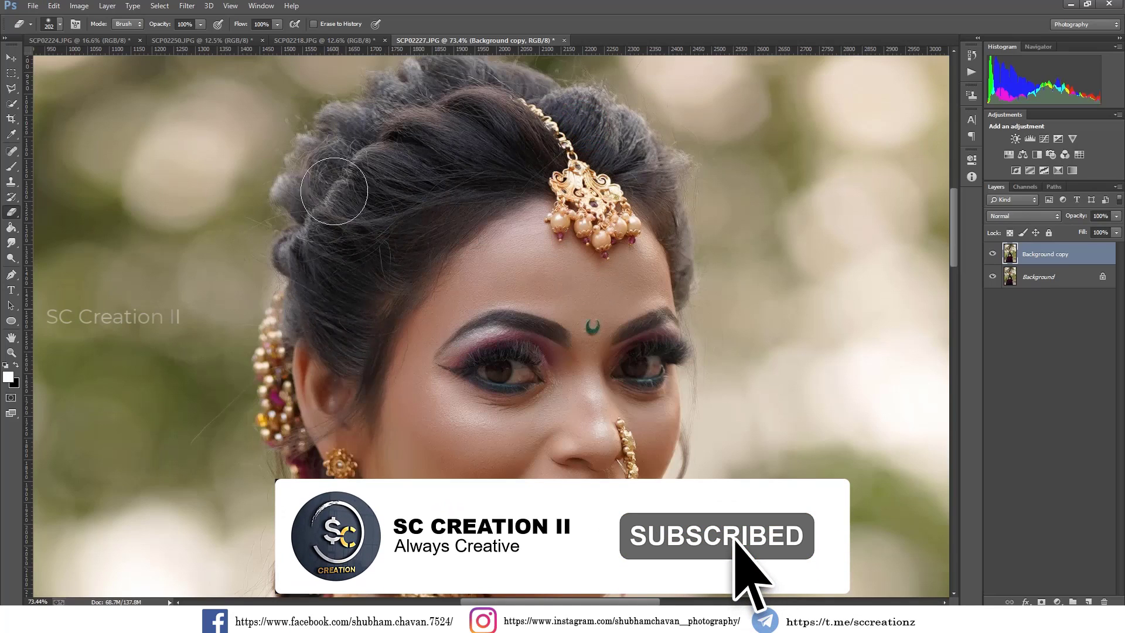
pyautogui.click(466, 96)
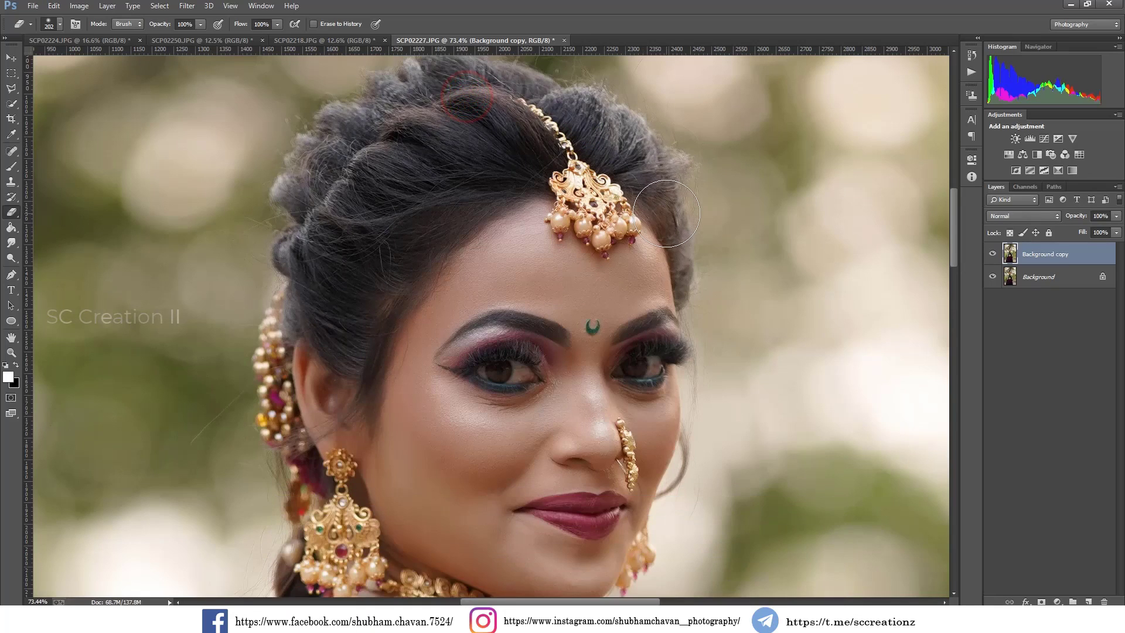
pyautogui.scroll(-1, 656, 205)
pyautogui.scroll(-1, 639, 241)
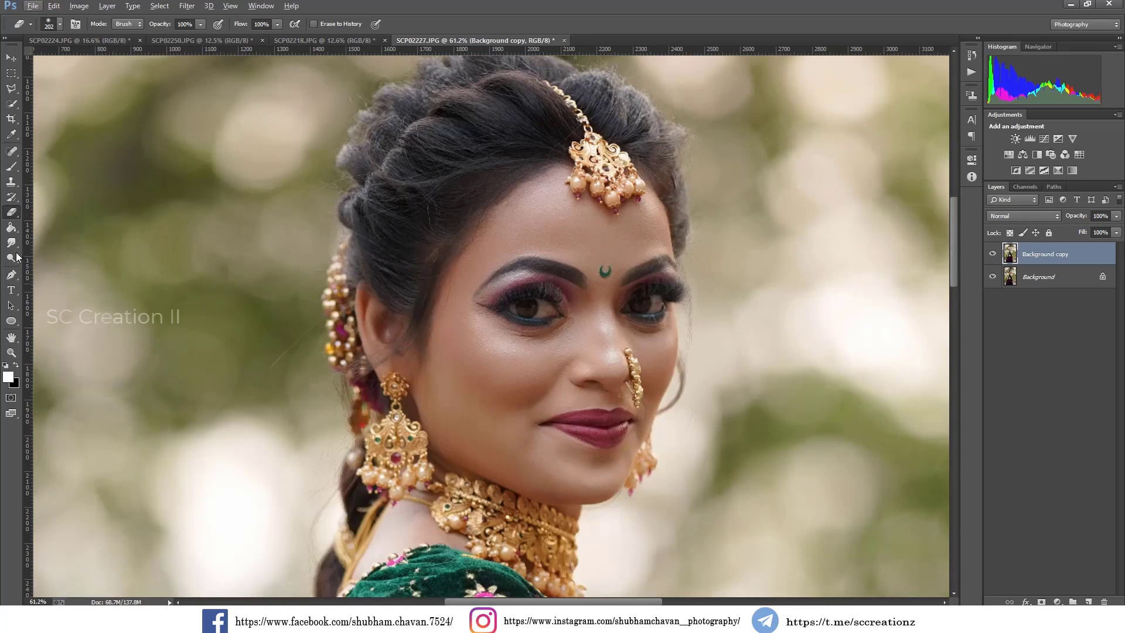
# Blend the cheek skin with the Mixer Brush using a sampled skin colour.
pyautogui.click(7, 167)
pyautogui.click(45, 202)
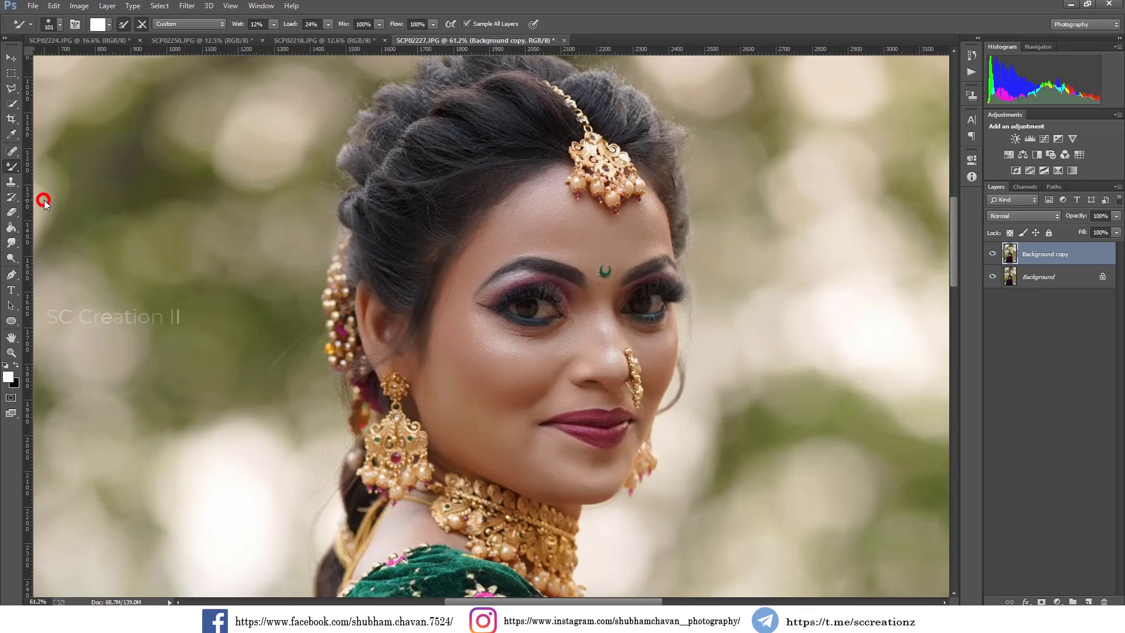
pyautogui.keyDown('alt'); pyautogui.click(462, 399); pyautogui.keyUp('alt')
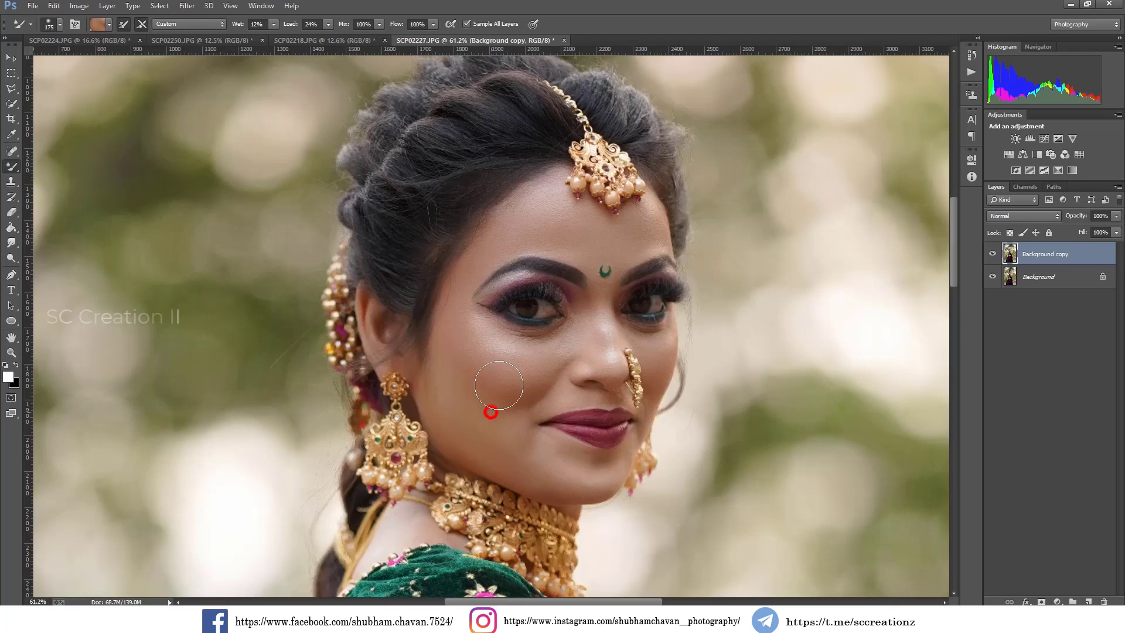
pyautogui.moveTo(499, 385)
pyautogui.mouseDown()
pyautogui.moveTo(522, 388)
pyautogui.moveTo(491, 354)
pyautogui.mouseUp()
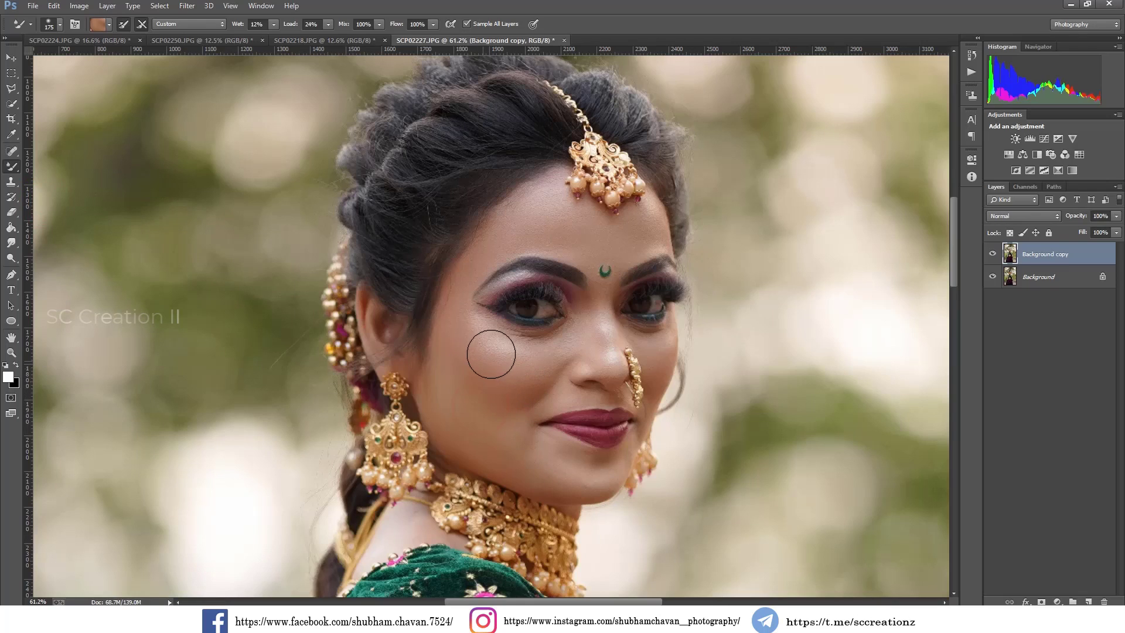
# Lighten the forehead with the Dodge tool on Shadows at 14%.
pyautogui.click(11, 259)
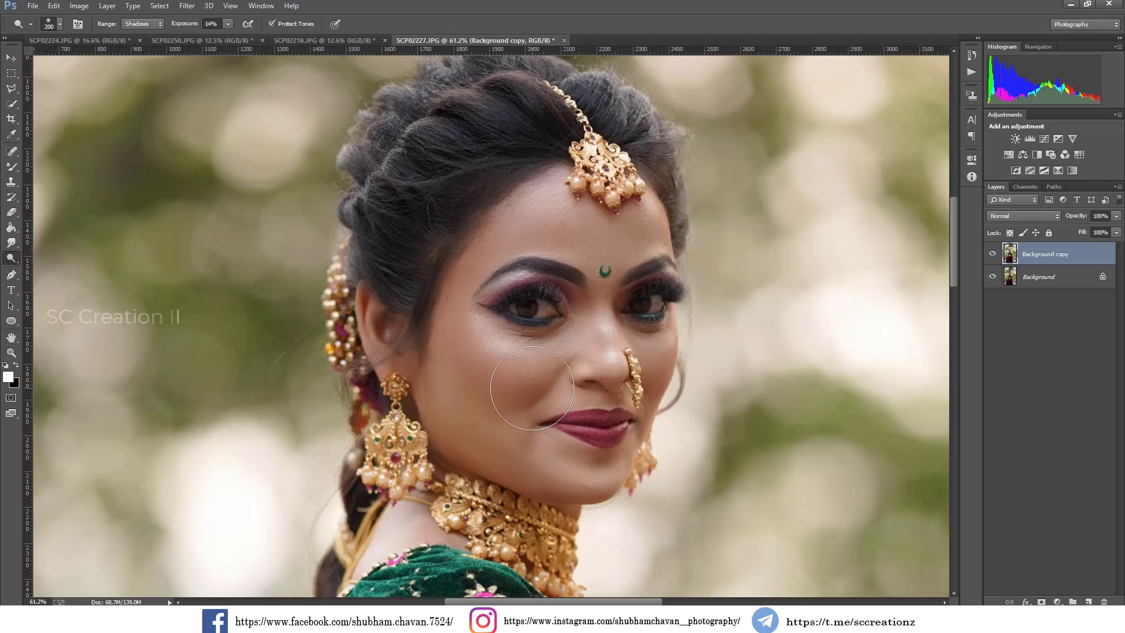
pyautogui.click(574, 225)
pyautogui.click(637, 244)
pyautogui.scroll(2, 586, 205)
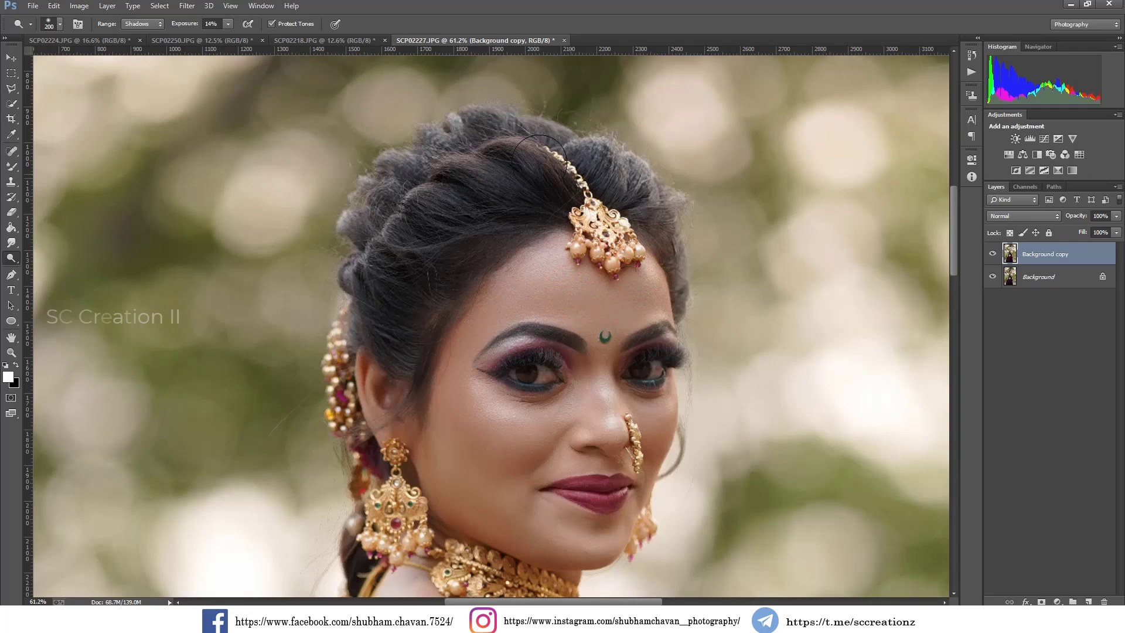
# Darken the hair with a 296 px Burn brush on Midtones at 13%.
pyautogui.rightClick(11, 258)
pyautogui.click(58, 269)
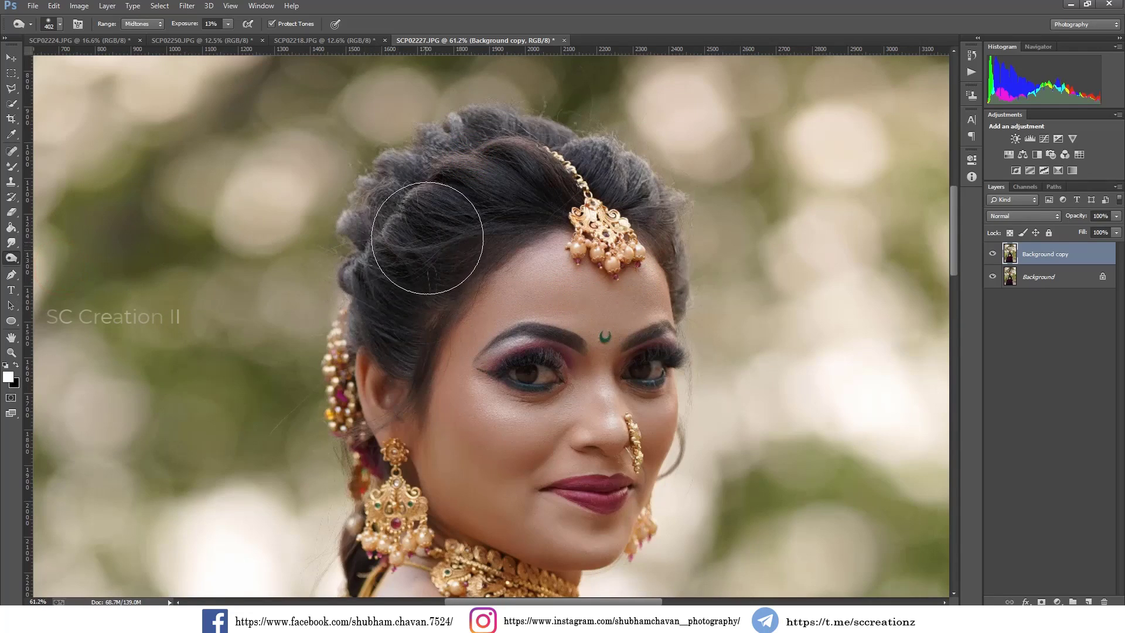
pyautogui.rightClick(434, 237)
pyautogui.click(408, 215)
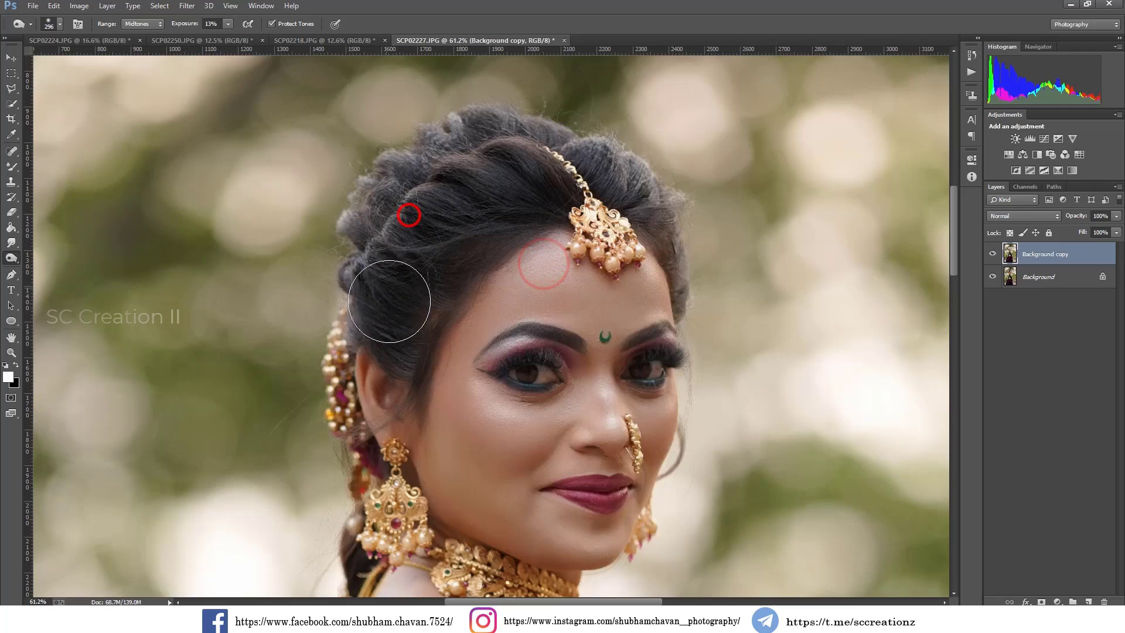
pyautogui.moveTo(439, 163); pyautogui.dragTo(410, 220)
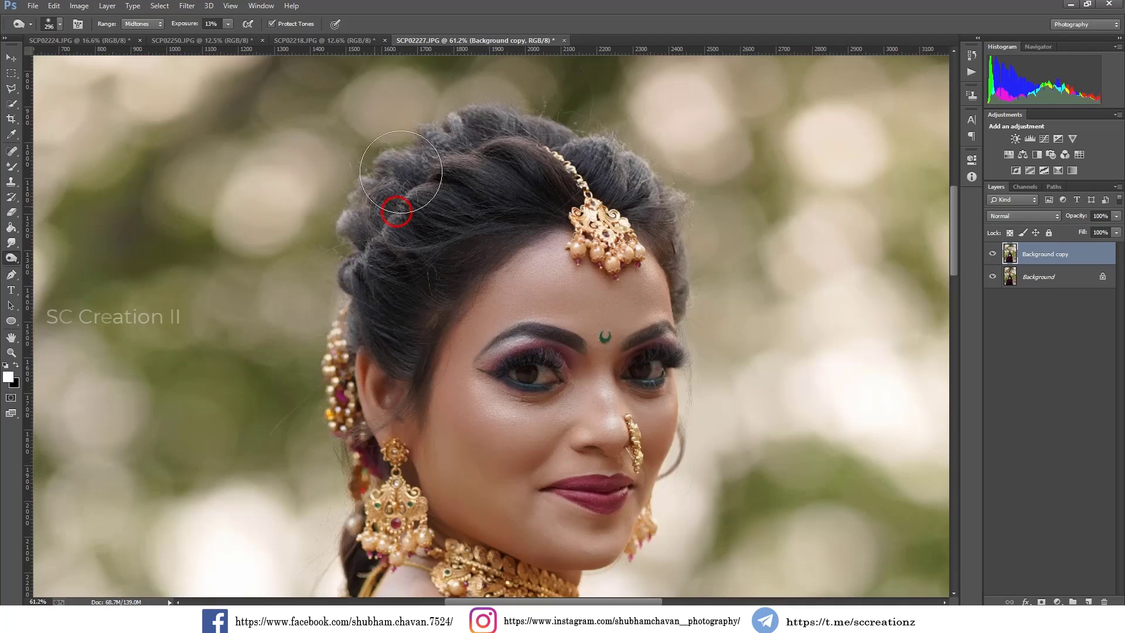
pyautogui.moveTo(509, 157); pyautogui.dragTo(498, 202)
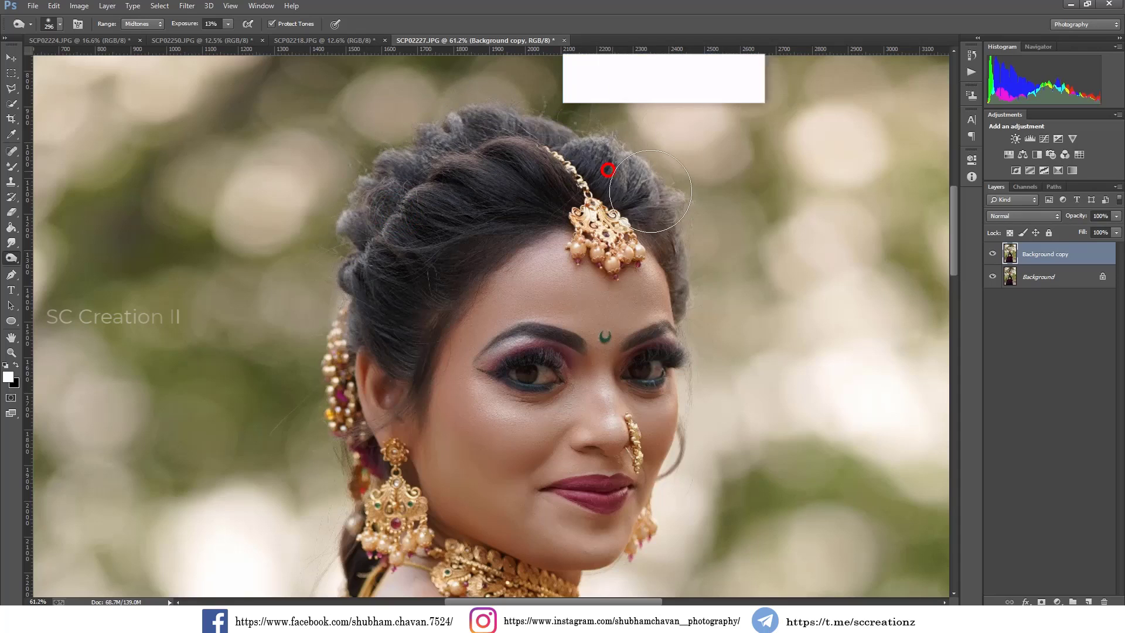
pyautogui.scroll(-1, 422, 296)
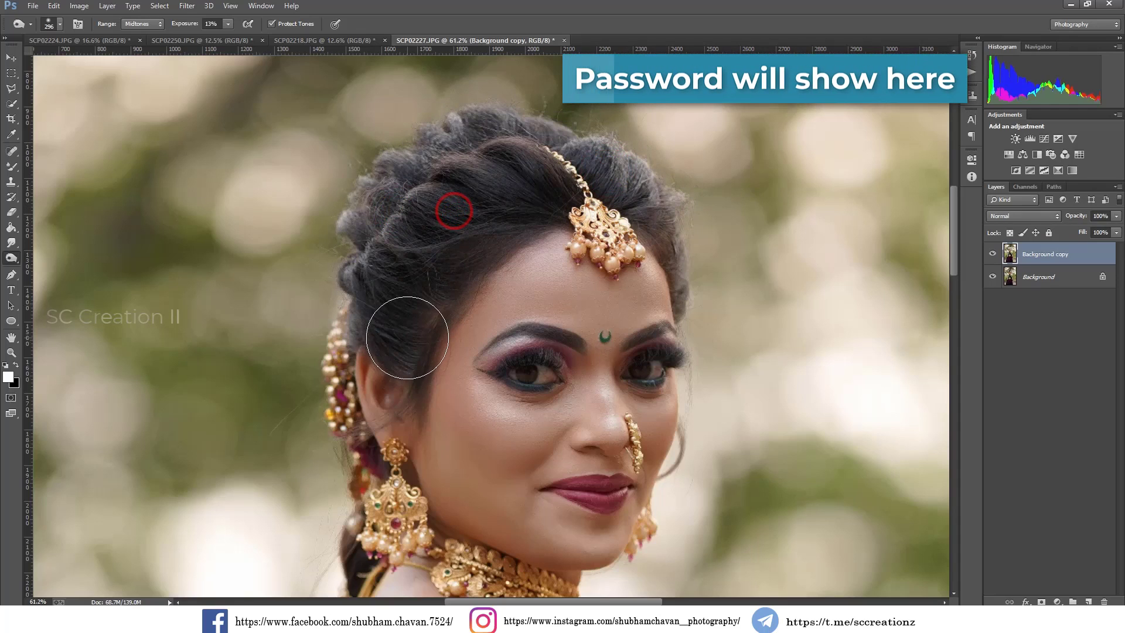
pyautogui.scroll(-1, 406, 334)
pyautogui.scroll(-1, 405, 334)
pyautogui.scroll(-1, 404, 334)
pyautogui.scroll(-3, 498, 374)
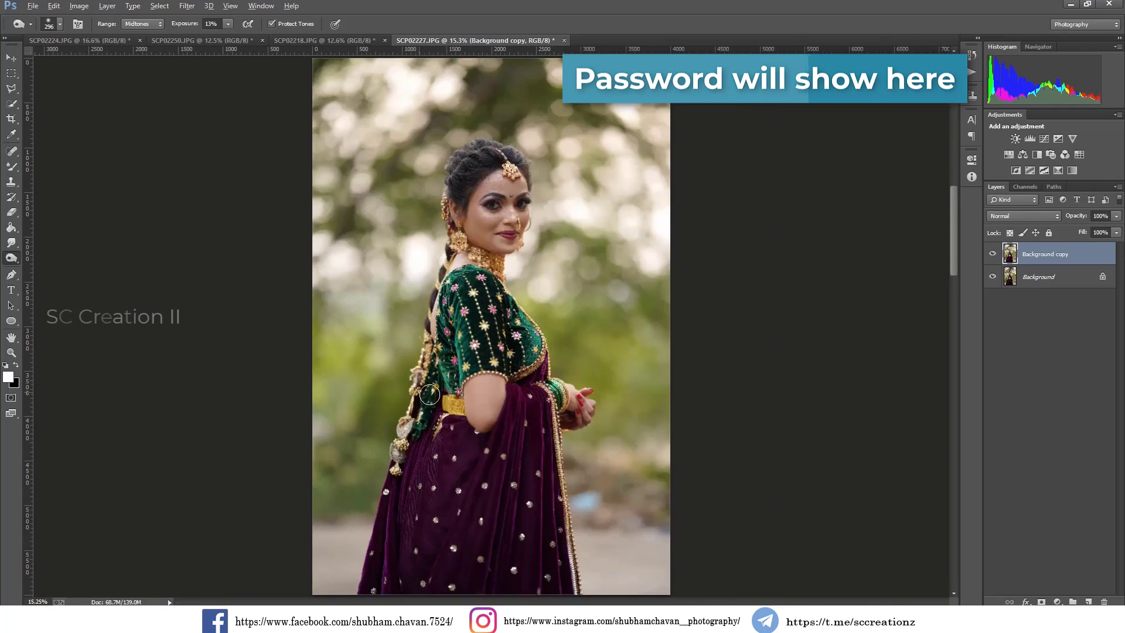
pyautogui.scroll(1, 568, 407)
pyautogui.scroll(2, 567, 407)
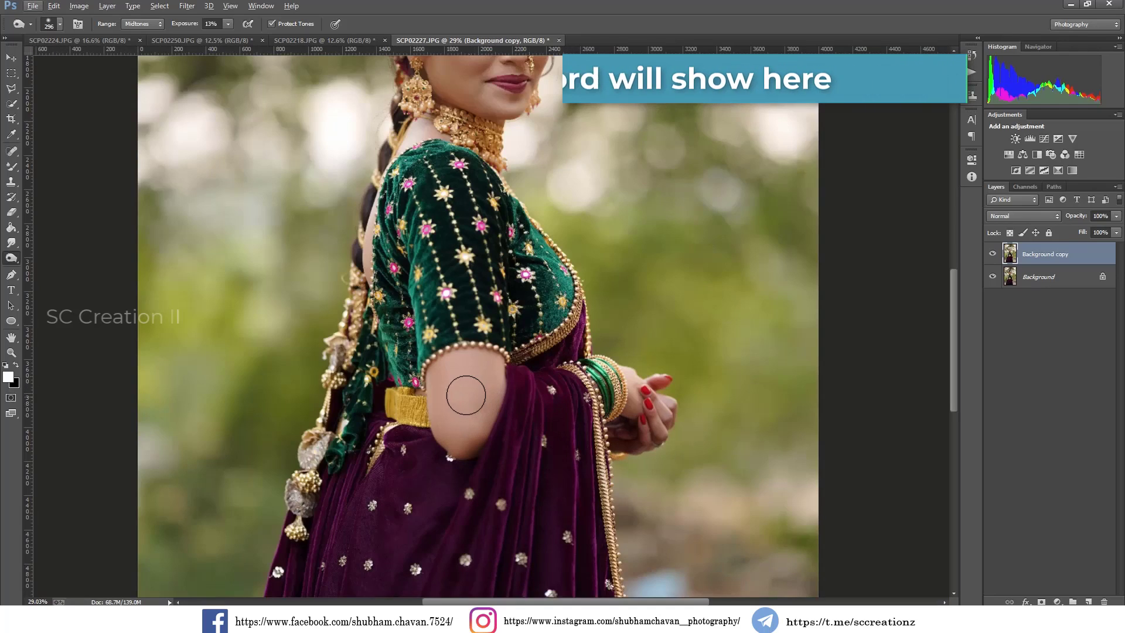
pyautogui.moveTo(474, 378); pyautogui.dragTo(459, 434)
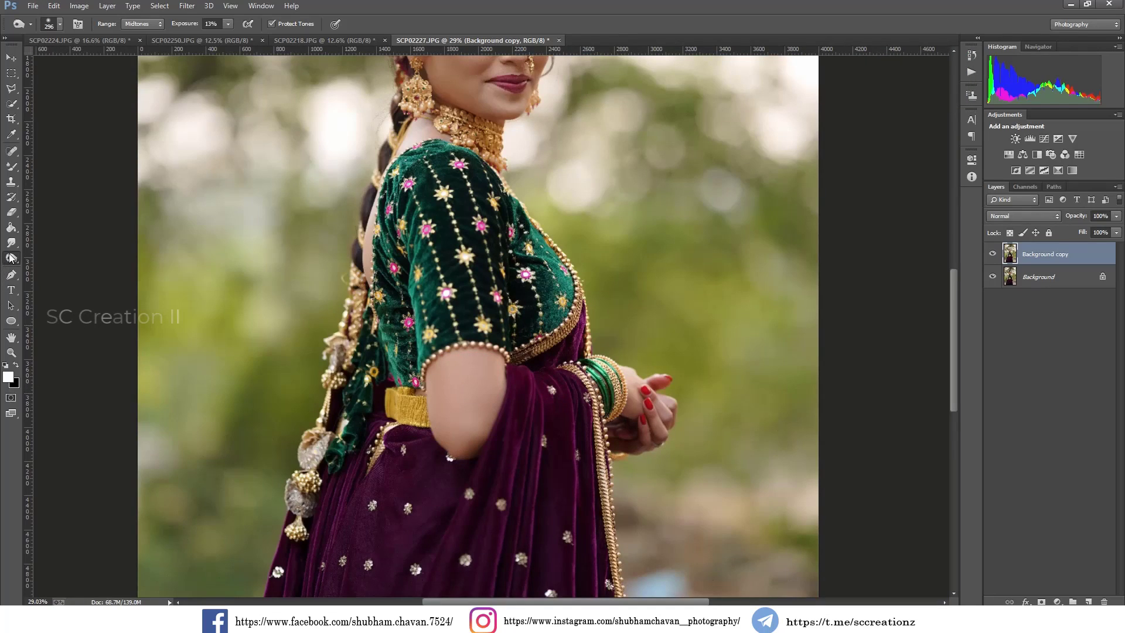
# Dodge the upper arm and hand brighter, then fit the photo in the window.
pyautogui.moveTo(11, 258); pyautogui.dragTo(40, 257)
pyautogui.moveTo(480, 417)
pyautogui.mouseDown()
pyautogui.moveTo(475, 436)
pyautogui.moveTo(477, 394)
pyautogui.mouseUp()
pyautogui.moveTo(637, 408); pyautogui.dragTo(648, 417)
pyautogui.hotkey('ctrl', '0')
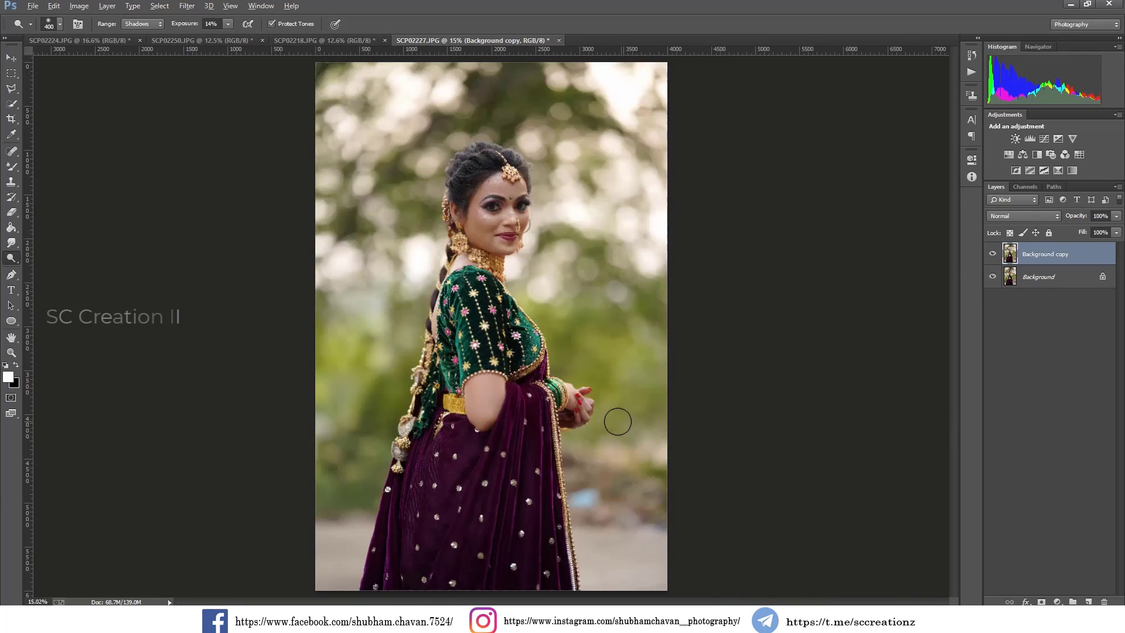
# Compare against the original, then flatten the image.
pyautogui.click(991, 253)
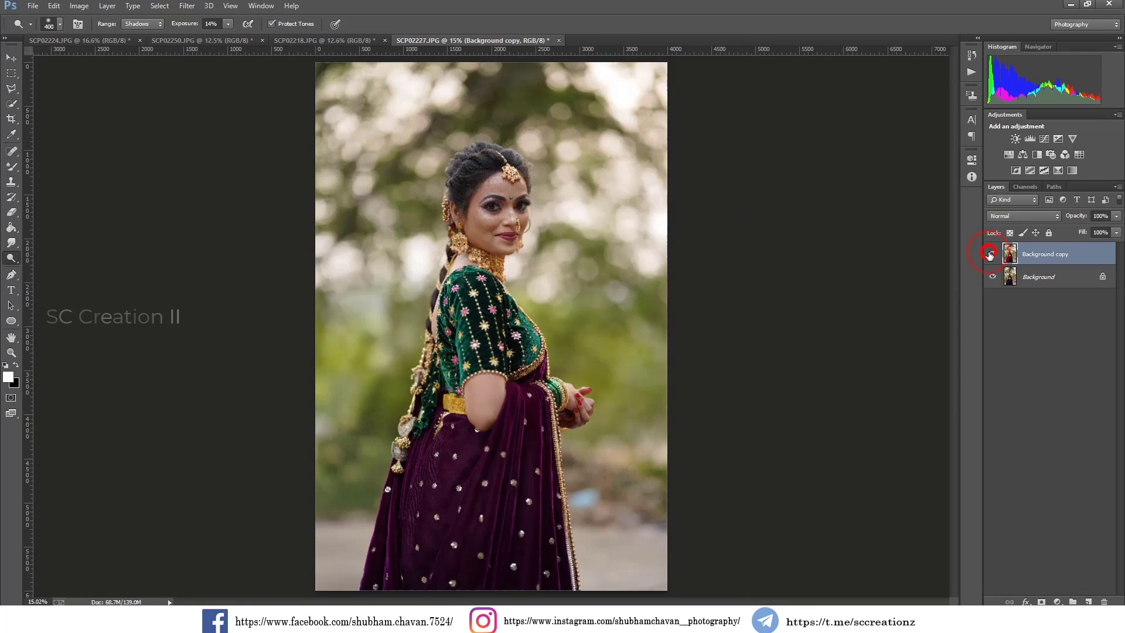
pyautogui.rightClick(1078, 256)
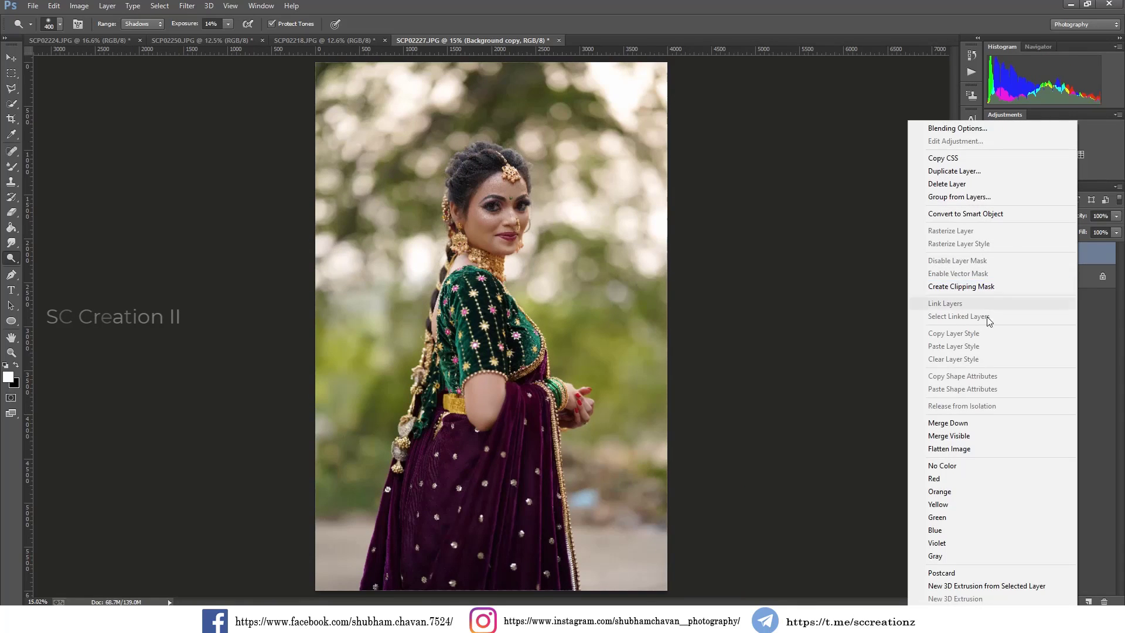
pyautogui.click(956, 445)
# Duplicate the Background into a new layer named 'color grading'.
pyautogui.rightClick(1045, 261)
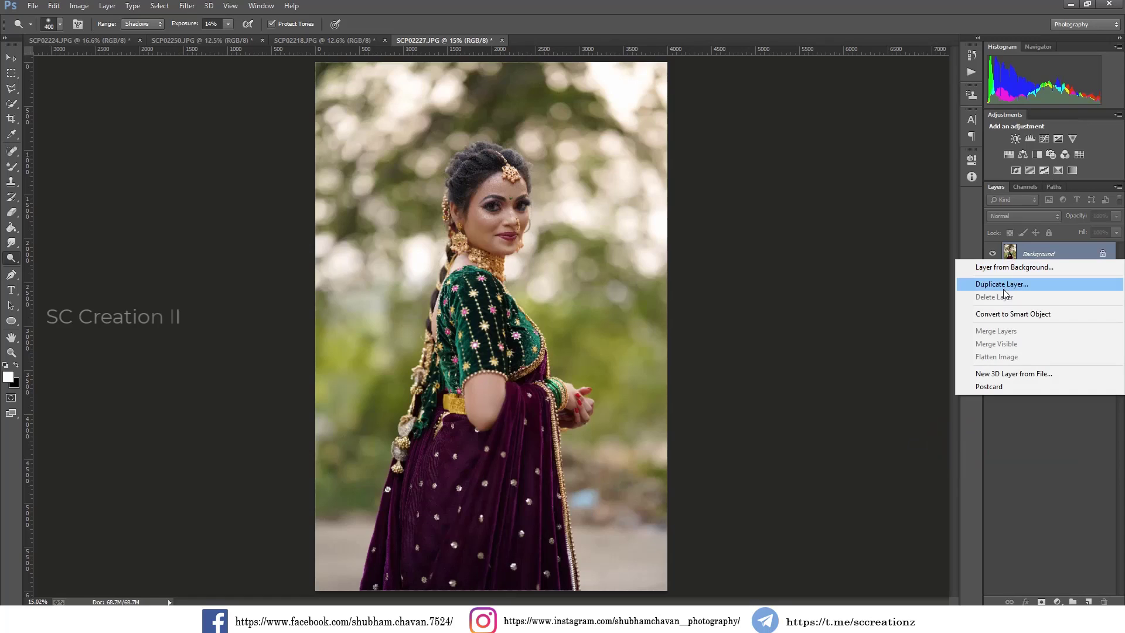
pyautogui.click(999, 288)
pyautogui.write('color grading')
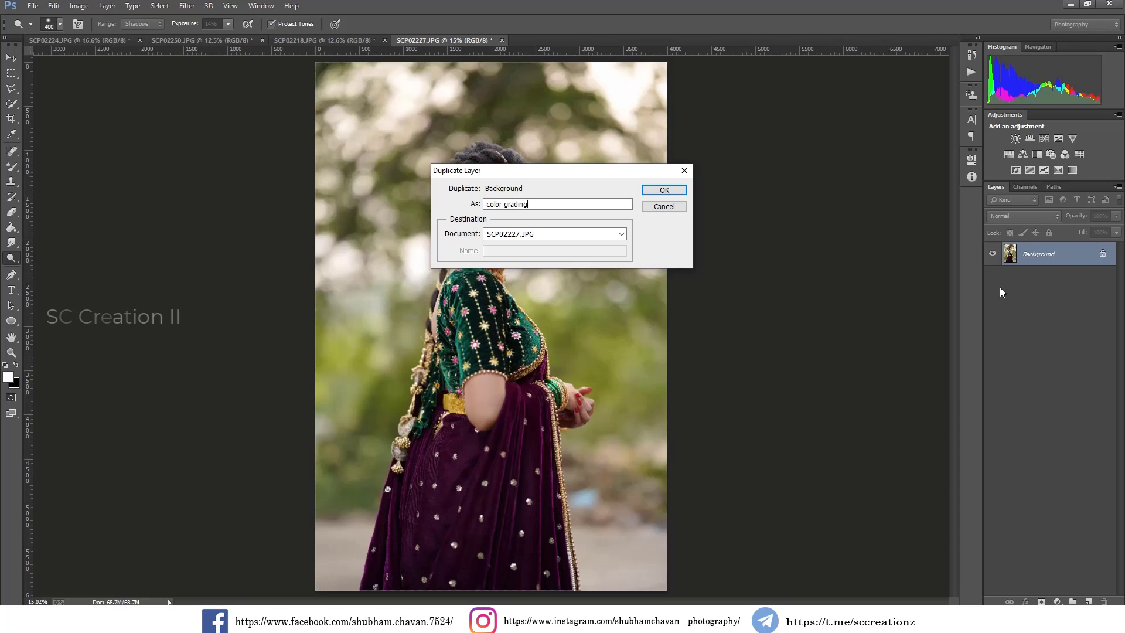
pyautogui.press('Return')
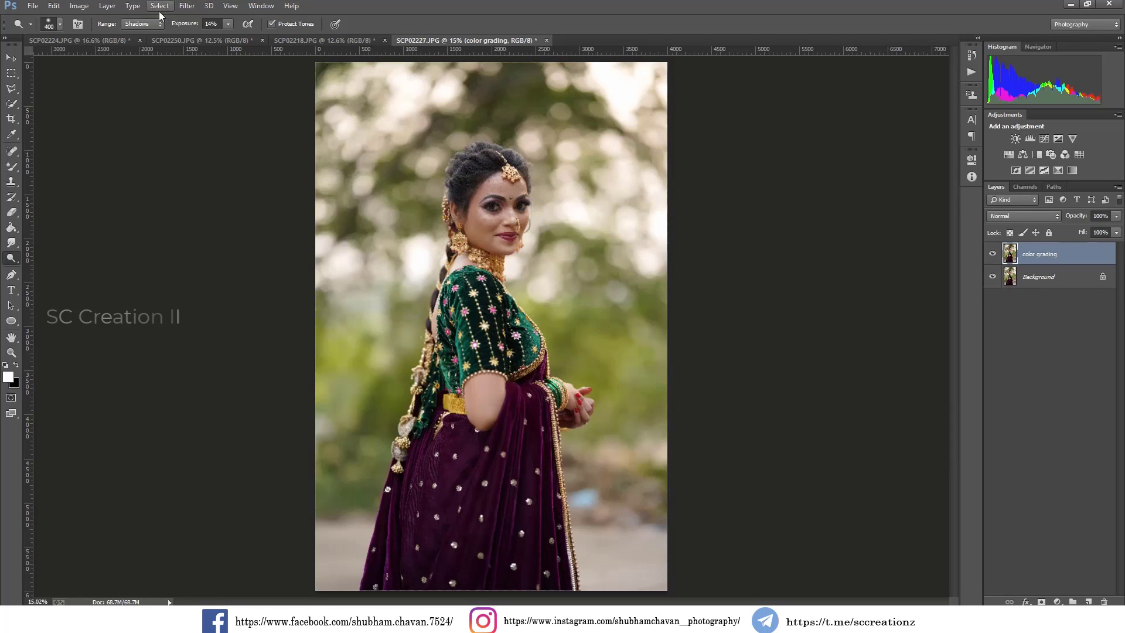
pyautogui.click(188, 7)
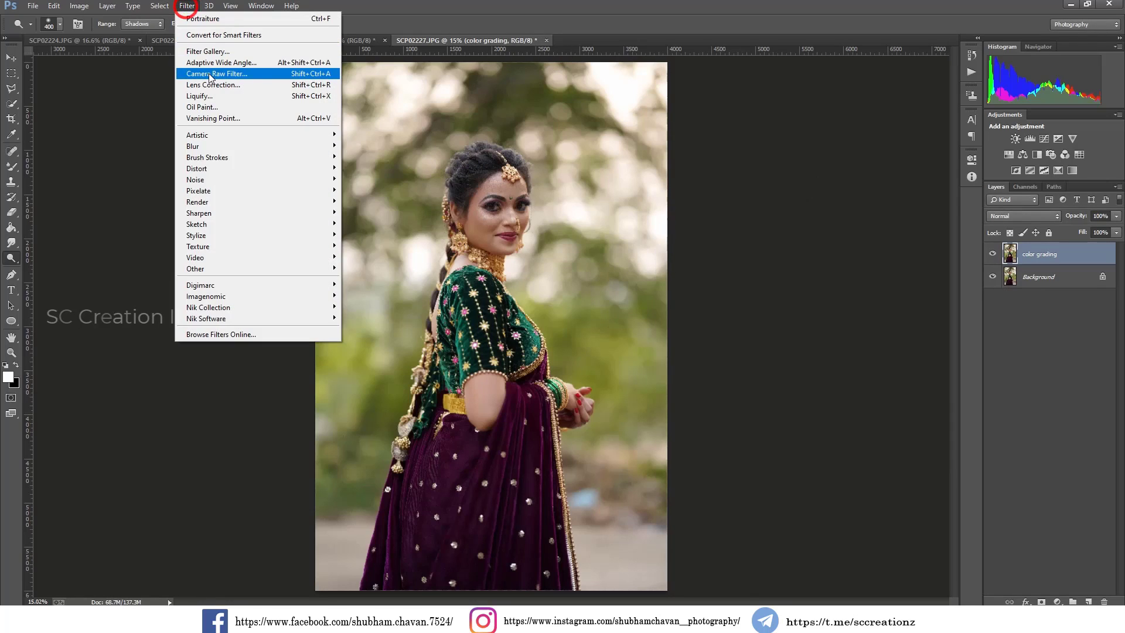
# Open Camera Raw on the color grading layer and set Exposure +0.10, Contrast +5.
pyautogui.click(261, 75)
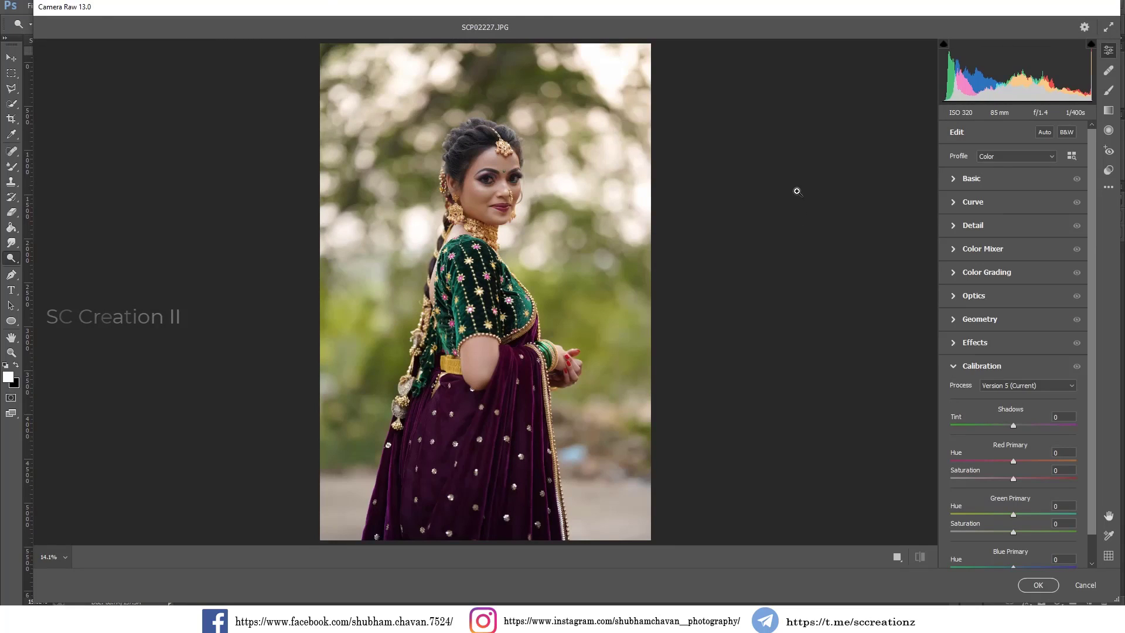
pyautogui.click(943, 198)
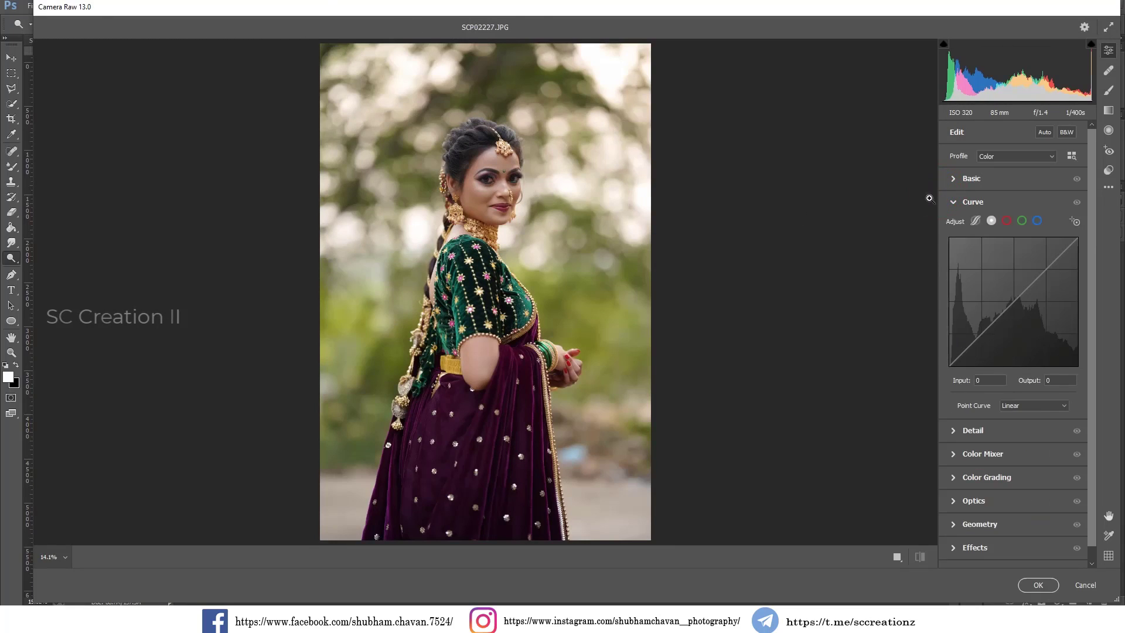
pyautogui.click(957, 179)
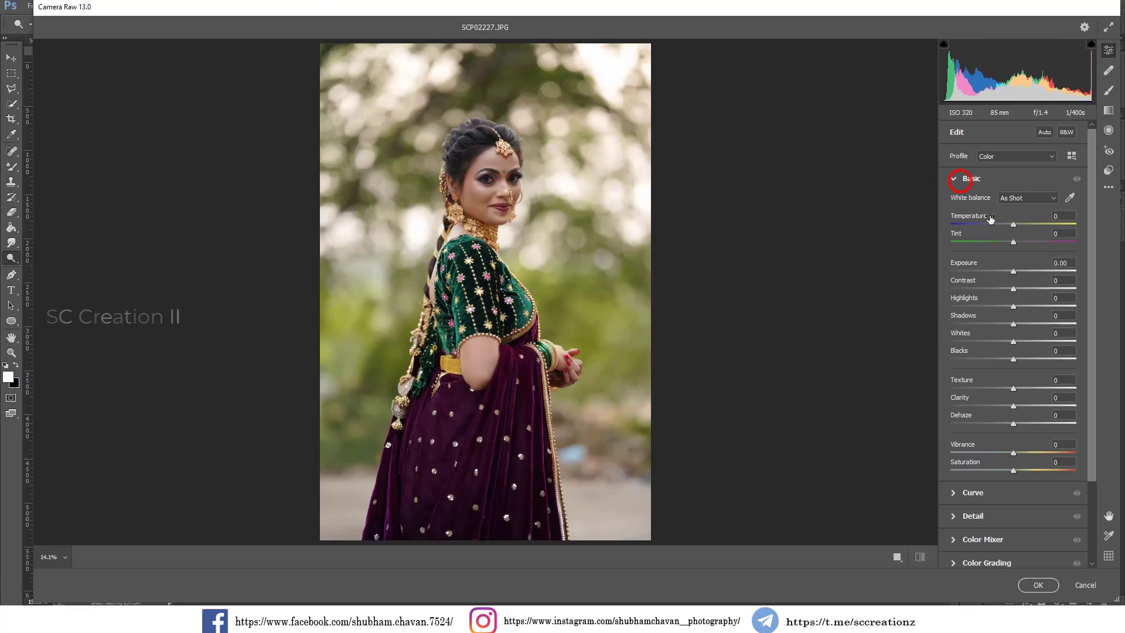
pyautogui.click(1013, 271)
pyautogui.moveTo(1012, 272); pyautogui.dragTo(1016, 289)
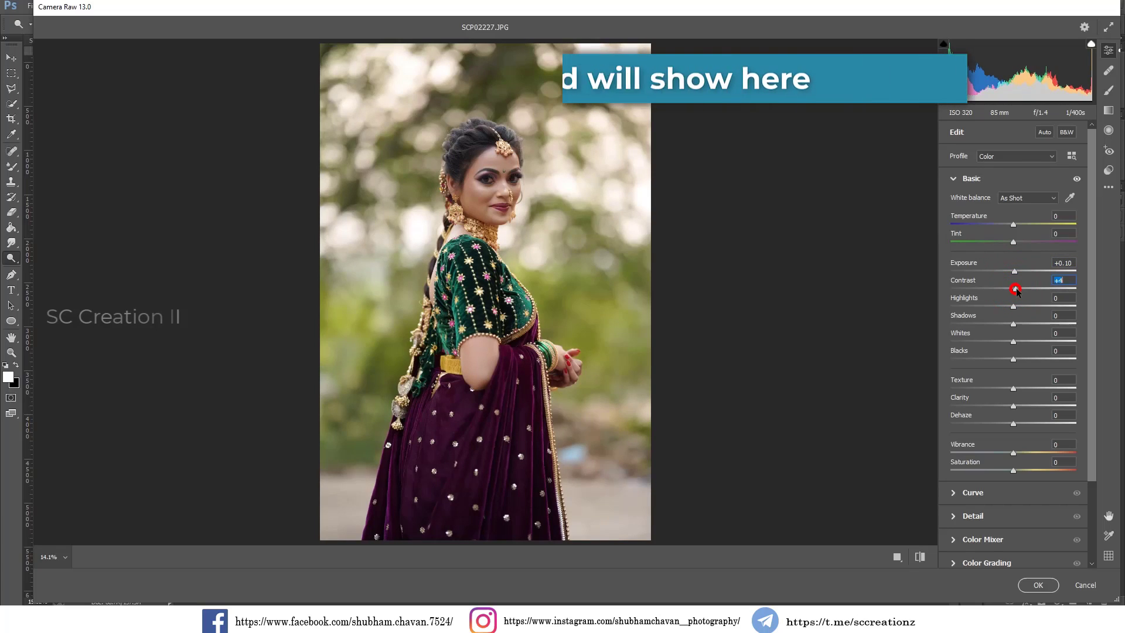
pyautogui.moveTo(1015, 291); pyautogui.dragTo(972, 306)
pyautogui.click(1011, 306)
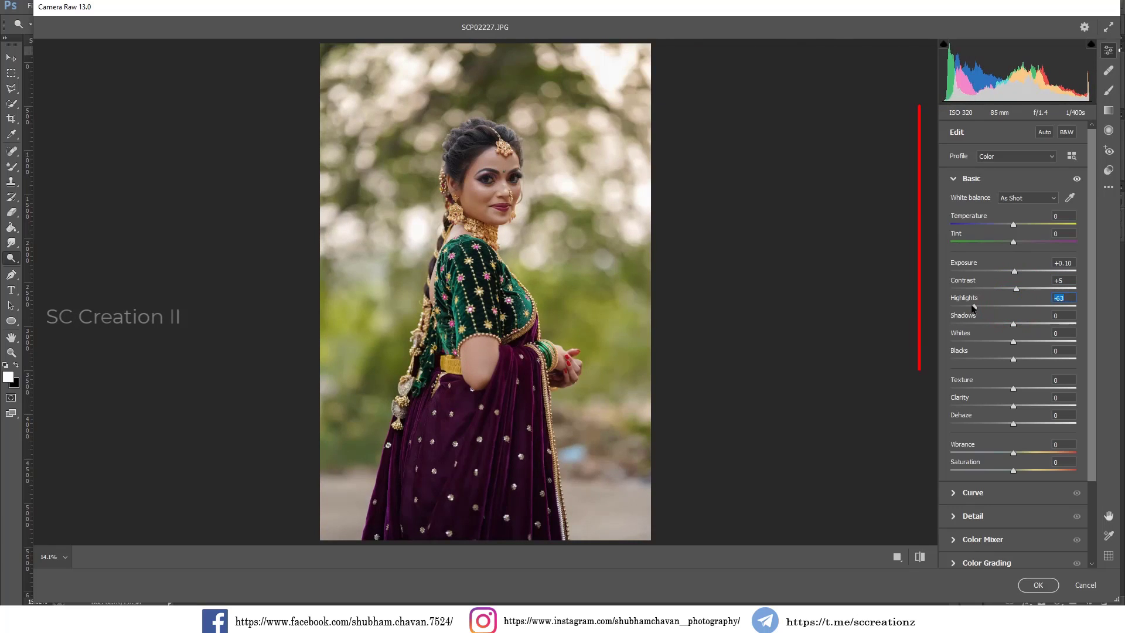
# Set Highlights -63, Shadows +48, Whites -20, Blacks -35 and Clarity +26.
pyautogui.moveTo(1013, 324); pyautogui.dragTo(1042, 325)
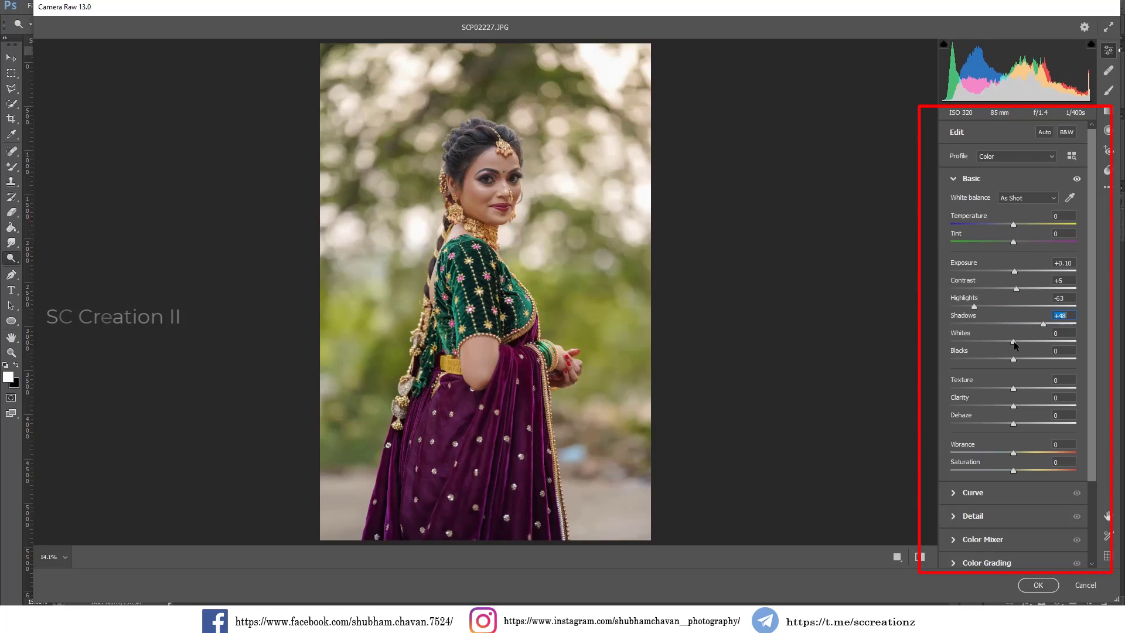
pyautogui.moveTo(1014, 341); pyautogui.dragTo(999, 341)
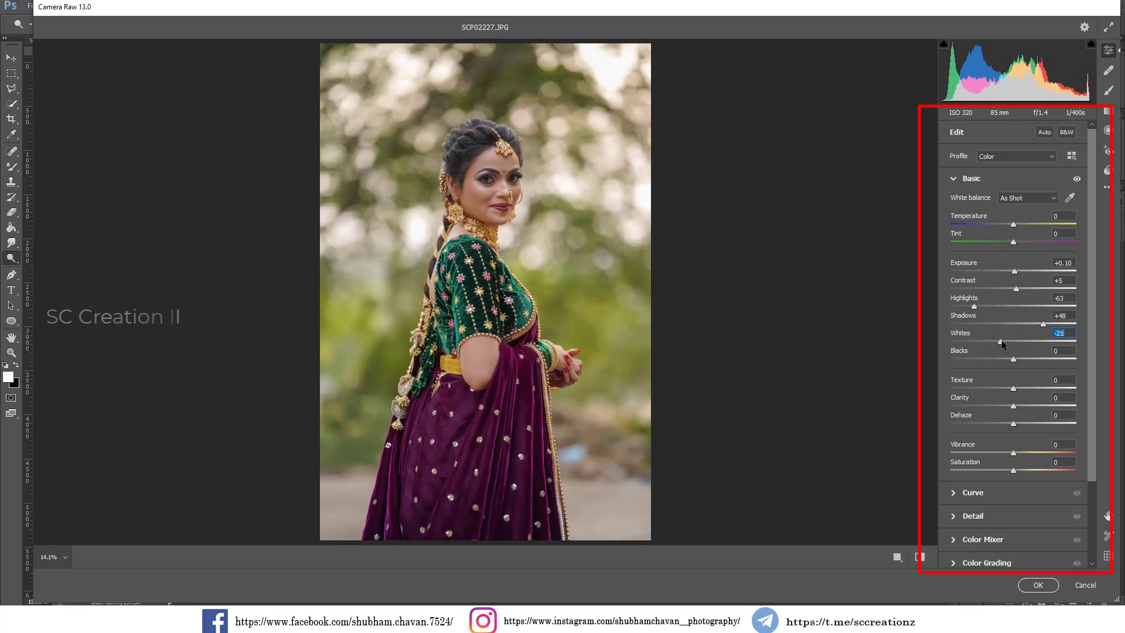
pyautogui.moveTo(1013, 359); pyautogui.dragTo(992, 359)
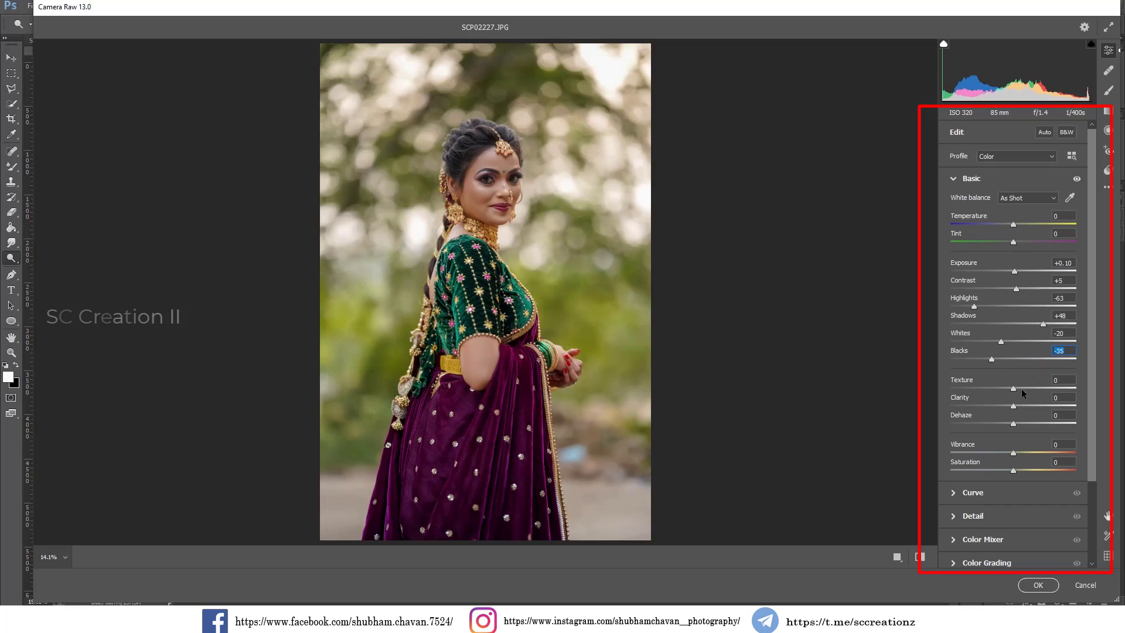
pyautogui.moveTo(1014, 406); pyautogui.dragTo(1028, 406)
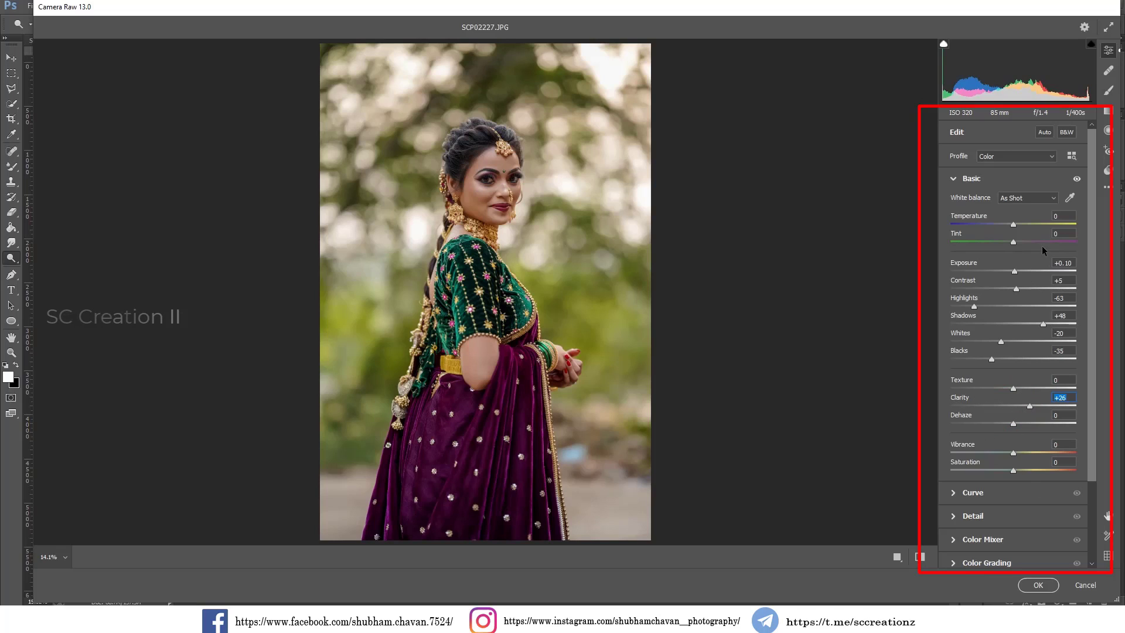
# Cool the white balance temperature slightly and set Tint to +3.
pyautogui.click(1024, 200)
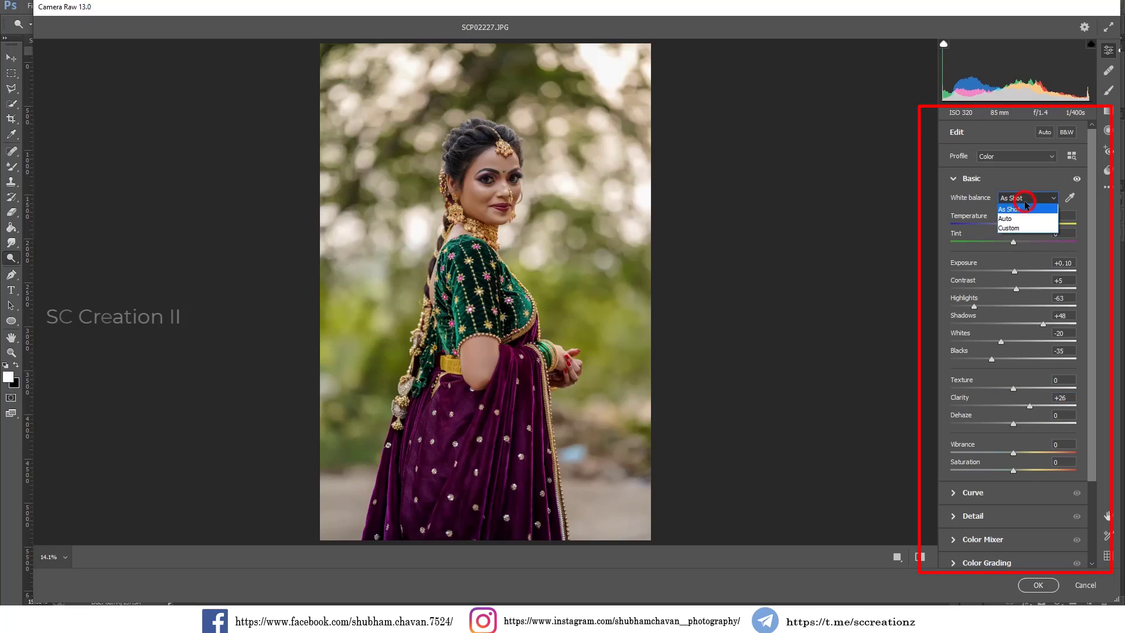
pyautogui.moveTo(1013, 225); pyautogui.dragTo(1010, 227)
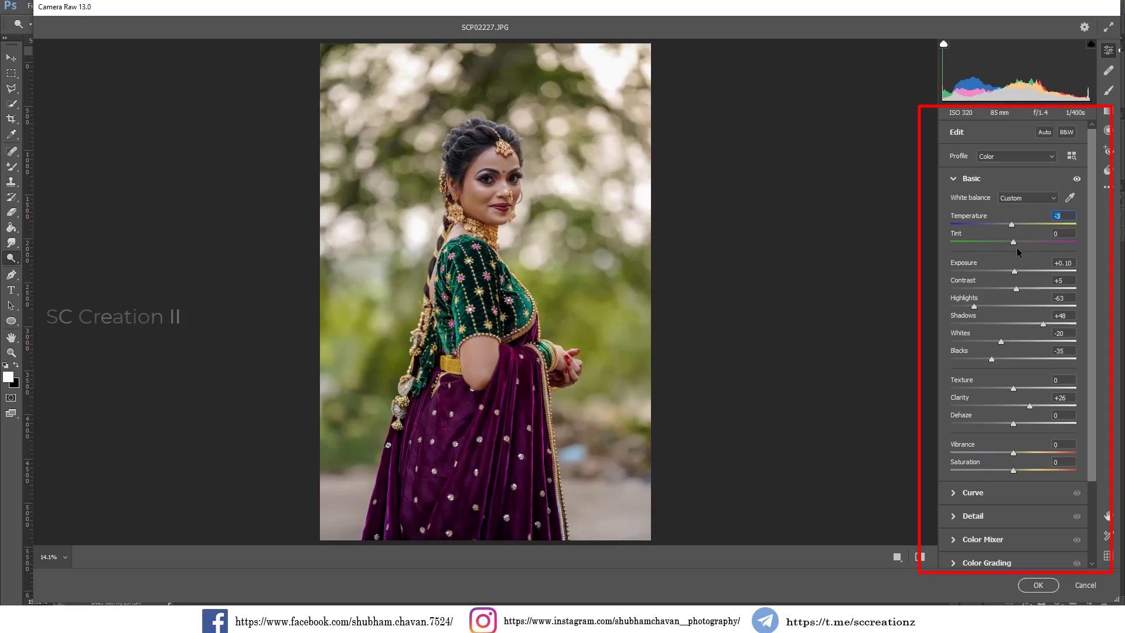
pyautogui.moveTo(1013, 242); pyautogui.dragTo(1015, 242)
pyautogui.click(961, 178)
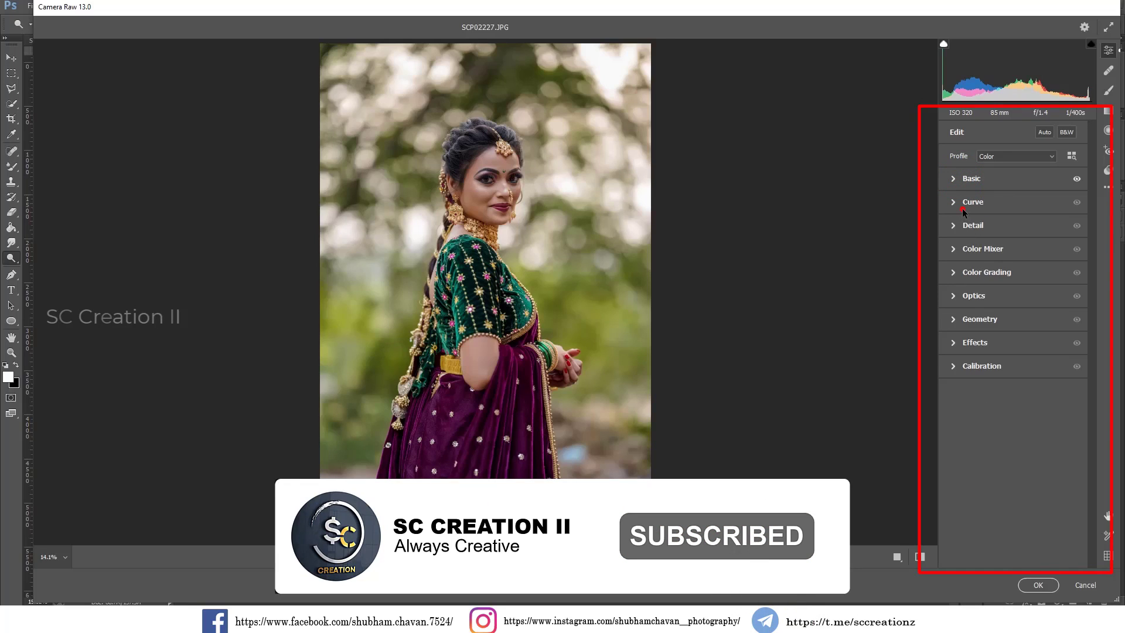
# Raise the parametric tone curve to Lights +5 and Darks +15.
pyautogui.click(962, 202)
pyautogui.click(975, 220)
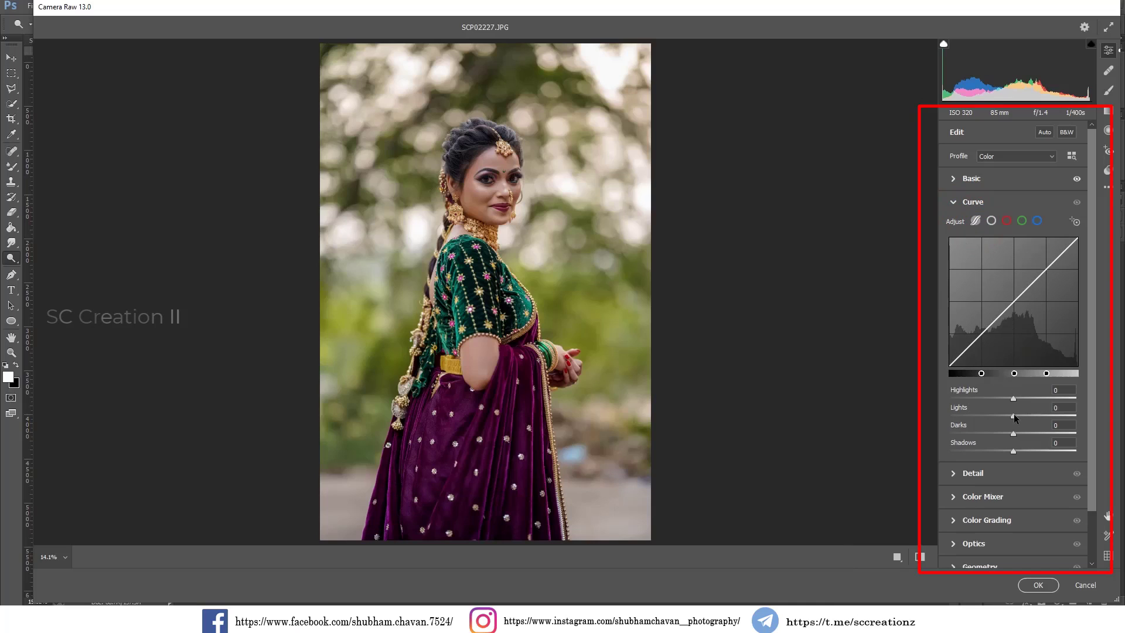
pyautogui.moveTo(1013, 415)
pyautogui.mouseDown()
pyautogui.moveTo(1023, 434)
pyautogui.moveTo(1007, 451)
pyautogui.mouseUp()
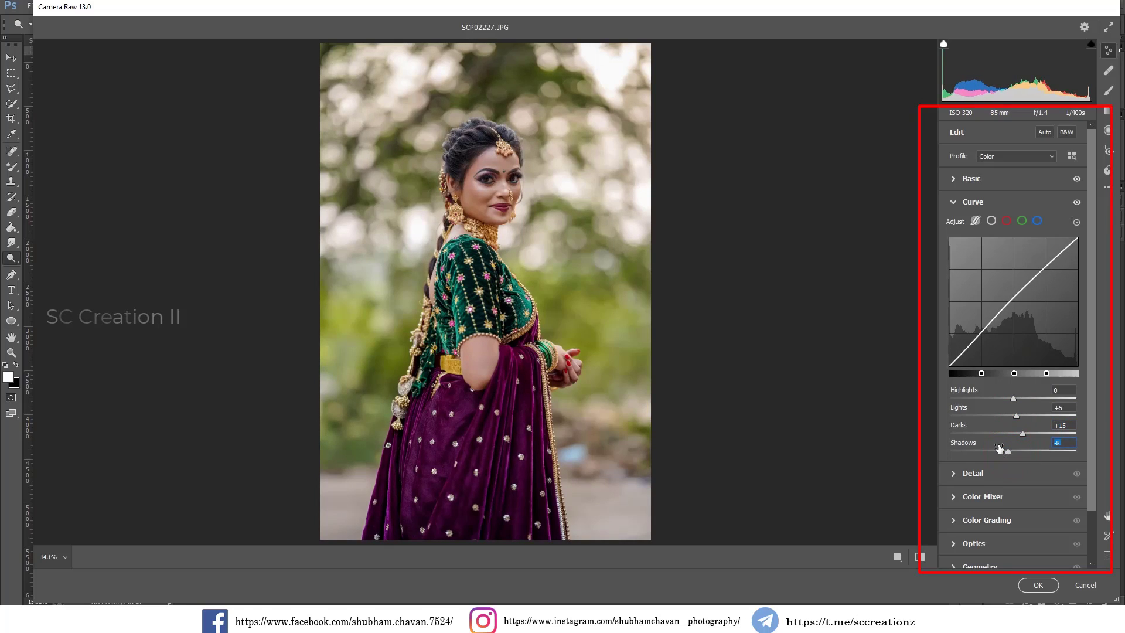
# Raise the blue curve's black point and add a midpoint to tint shadows blue.
pyautogui.click(1037, 220)
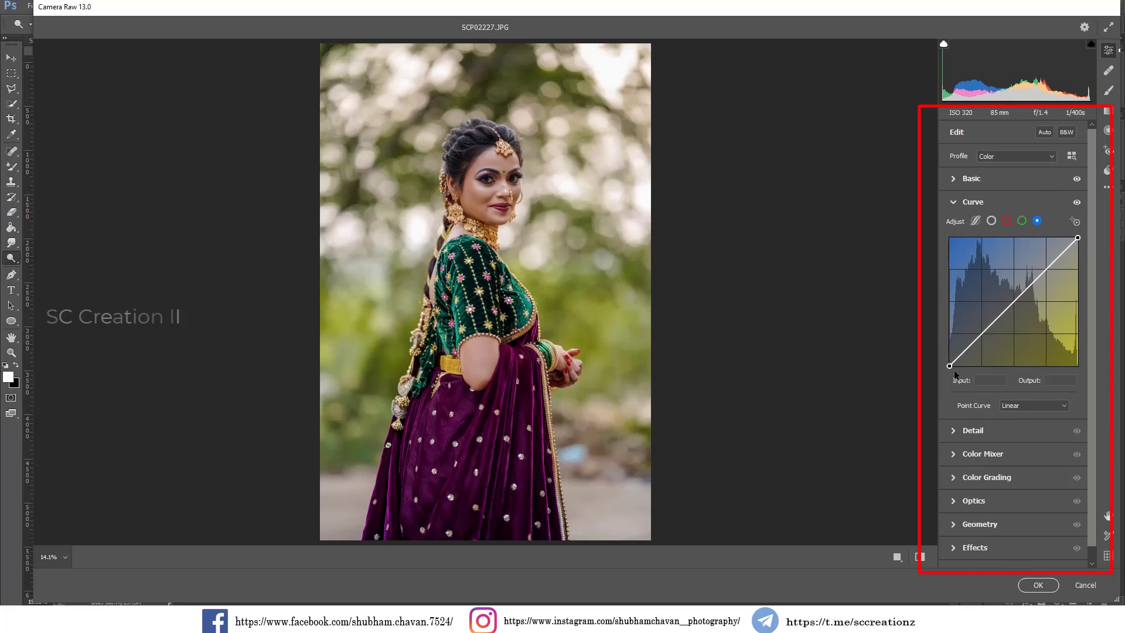
pyautogui.moveTo(948, 367); pyautogui.dragTo(949, 357)
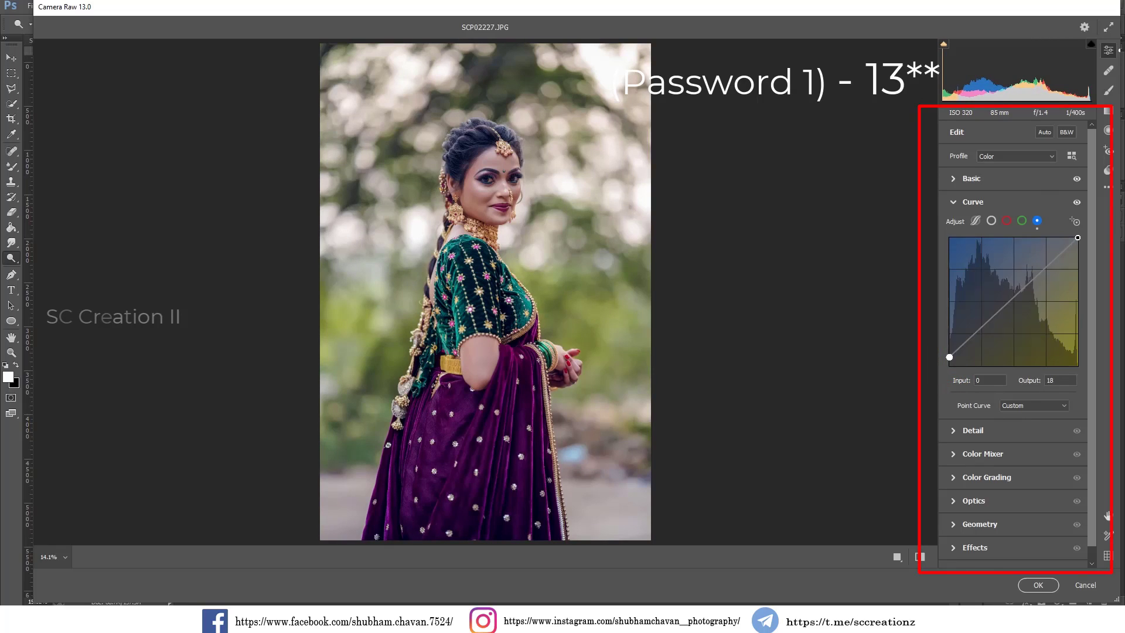
pyautogui.moveTo(1017, 303); pyautogui.dragTo(1018, 312)
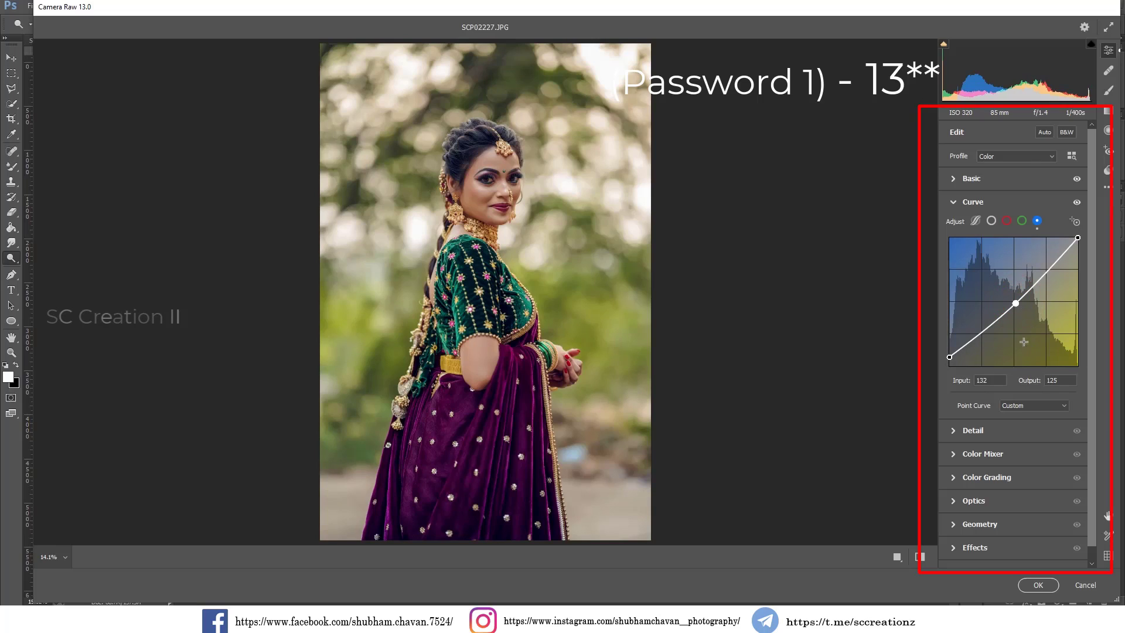
pyautogui.moveTo(1015, 303); pyautogui.dragTo(1013, 301)
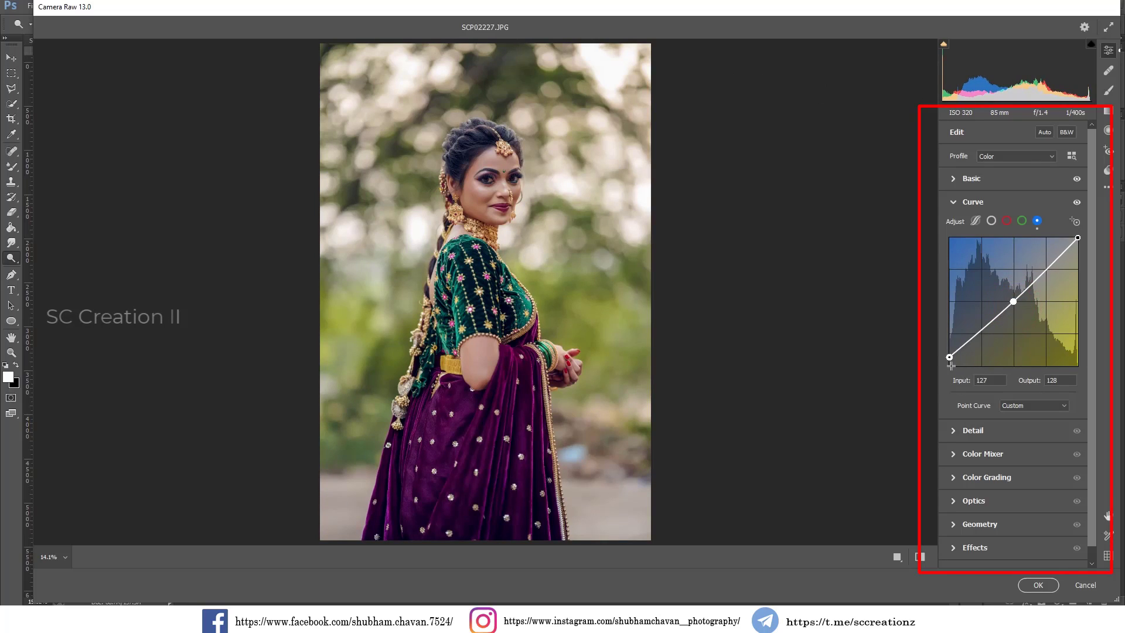
# Set Camera Raw Detail sharpening to 18.
pyautogui.click(964, 205)
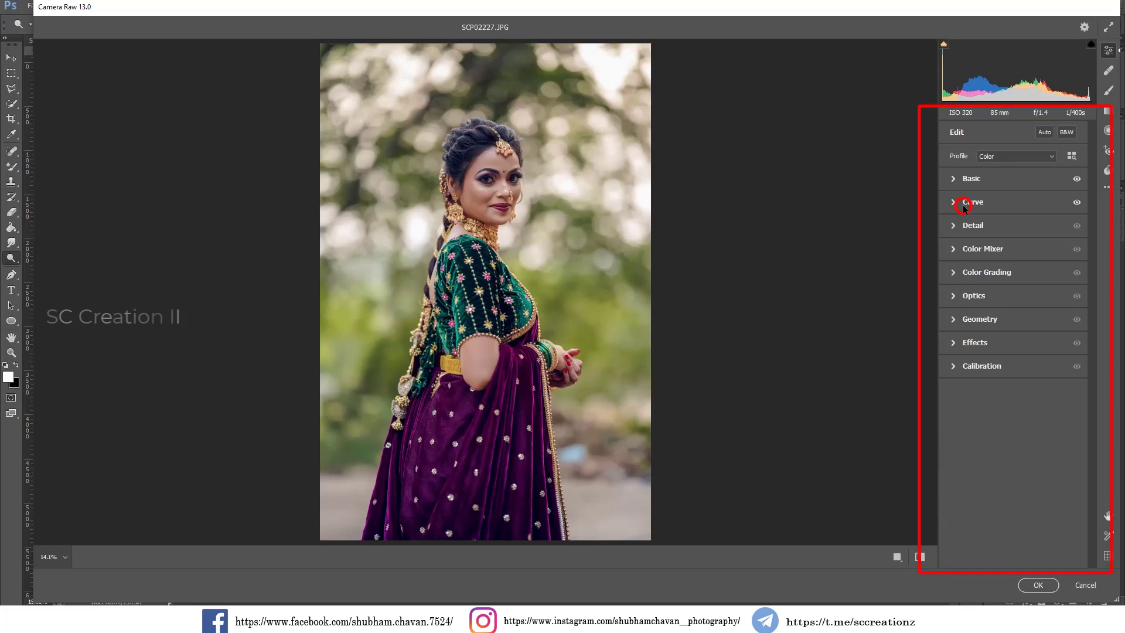
pyautogui.click(959, 228)
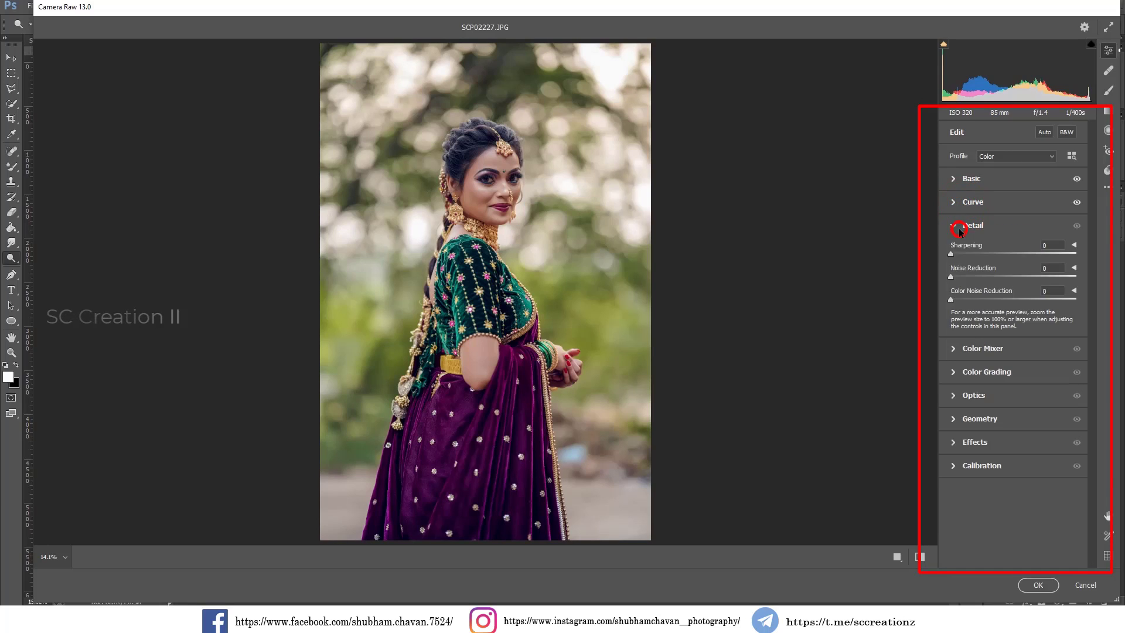
pyautogui.moveTo(958, 255); pyautogui.dragTo(964, 253)
pyautogui.click(958, 228)
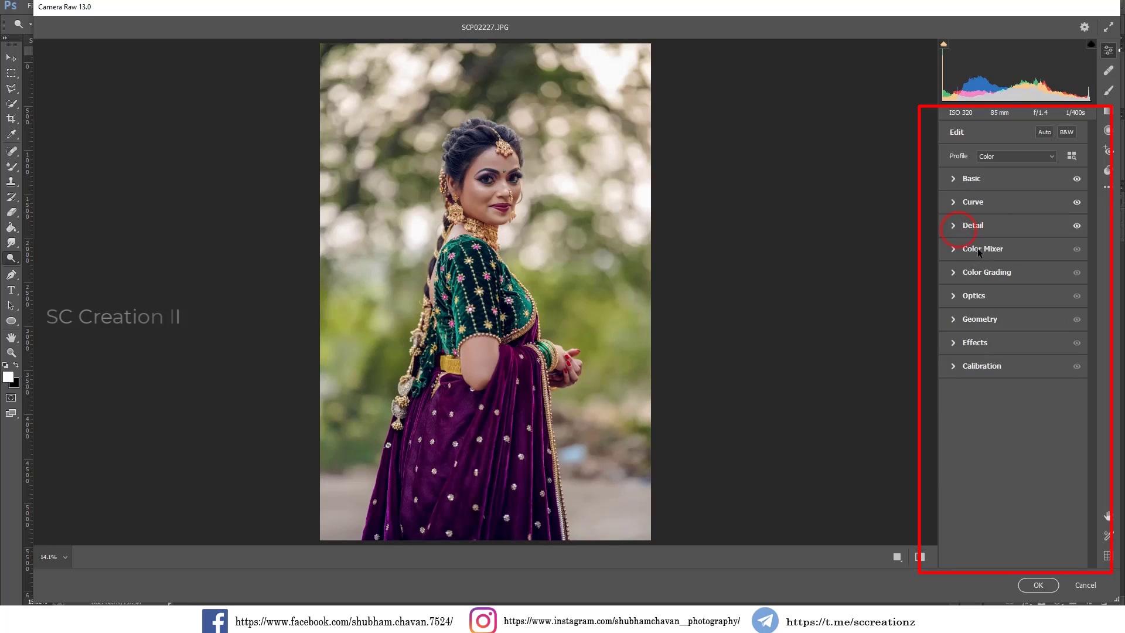
# Shift hues to Yellows -34, Greens -71, Aquas -71, and raise Reds saturation to +16.
pyautogui.click(958, 285)
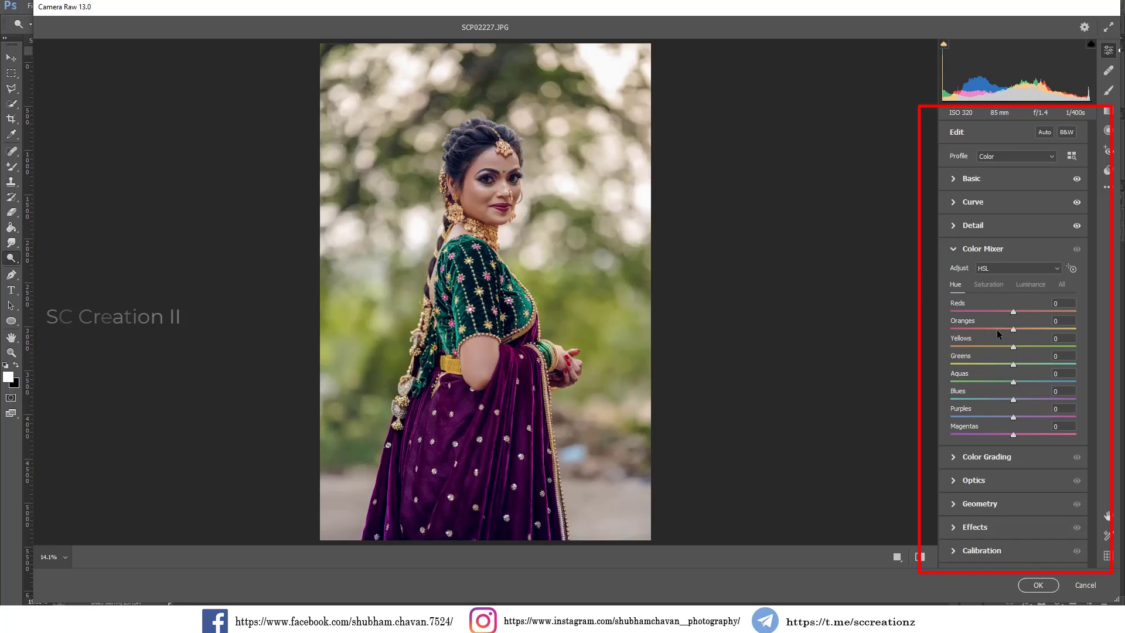
pyautogui.moveTo(1011, 346); pyautogui.dragTo(994, 347)
pyautogui.moveTo(1007, 363); pyautogui.dragTo(972, 365)
pyautogui.moveTo(1013, 382); pyautogui.dragTo(995, 381)
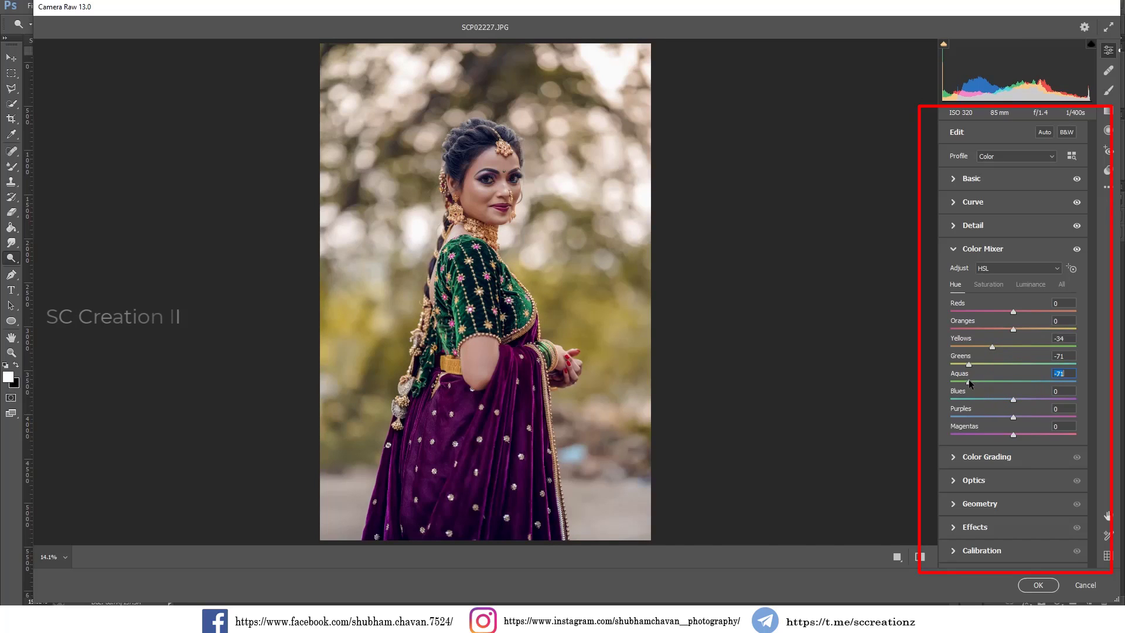
pyautogui.click(995, 286)
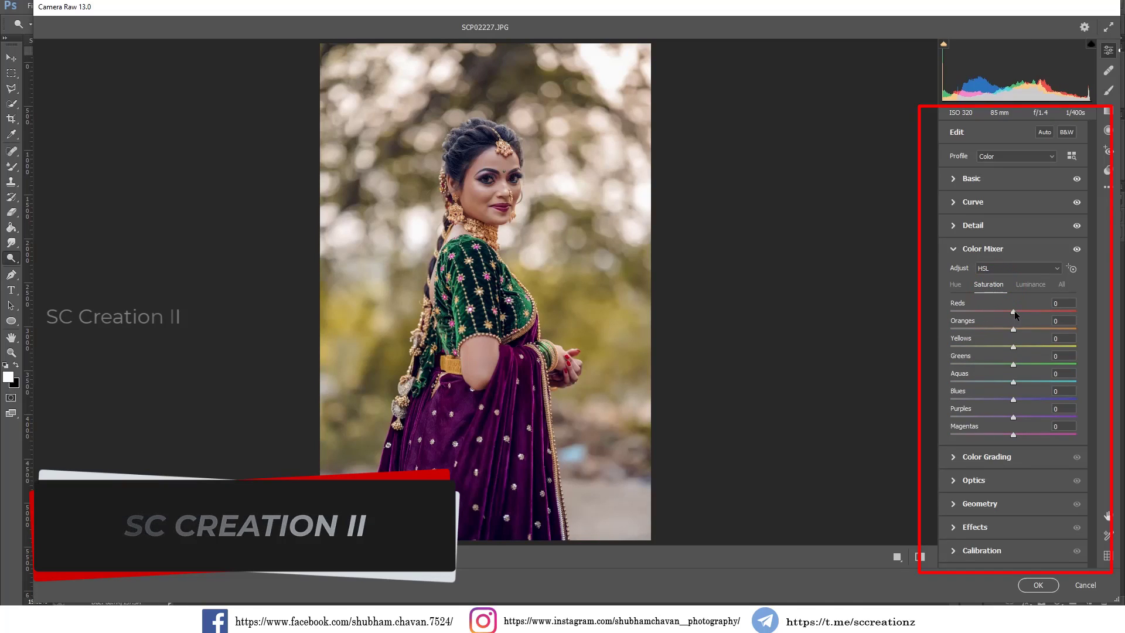
pyautogui.moveTo(1013, 311)
pyautogui.mouseDown()
pyautogui.moveTo(1023, 312)
pyautogui.moveTo(999, 329)
pyautogui.moveTo(1019, 329)
pyautogui.moveTo(984, 348)
pyautogui.moveTo(1079, 364)
pyautogui.moveTo(1014, 363)
pyautogui.moveTo(1006, 388)
pyautogui.moveTo(1080, 383)
pyautogui.moveTo(1037, 382)
pyautogui.moveTo(1039, 398)
pyautogui.moveTo(997, 393)
pyautogui.mouseUp()
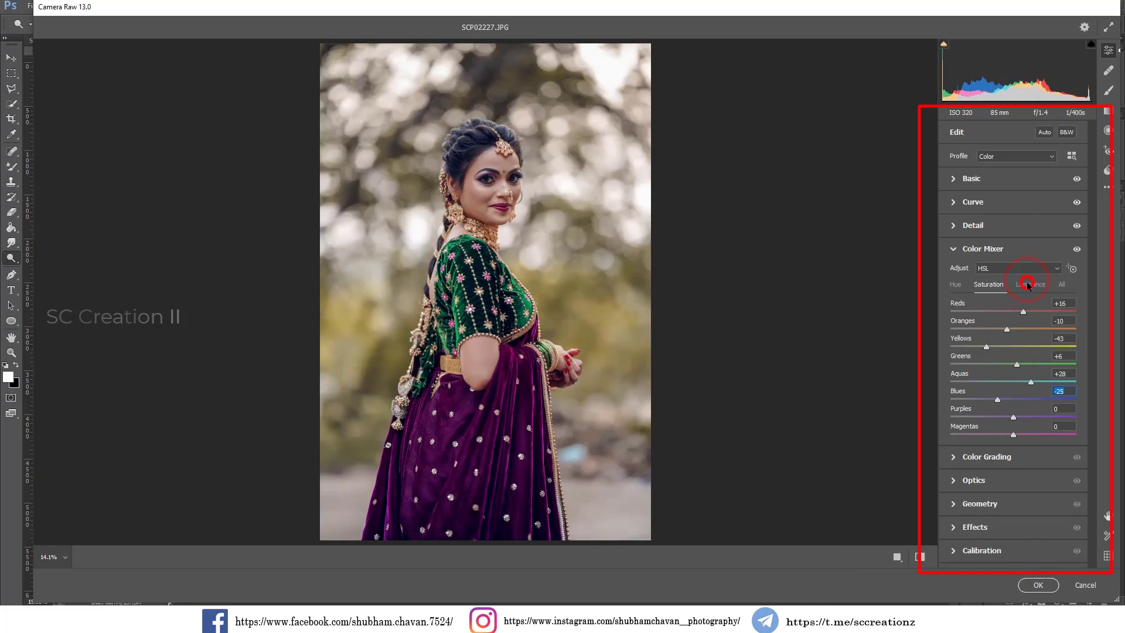
# Set Color Mixer luminance: Reds -14, Oranges +21, Greens -35, Blues -48, then collapse the mixer.
pyautogui.click(1027, 283)
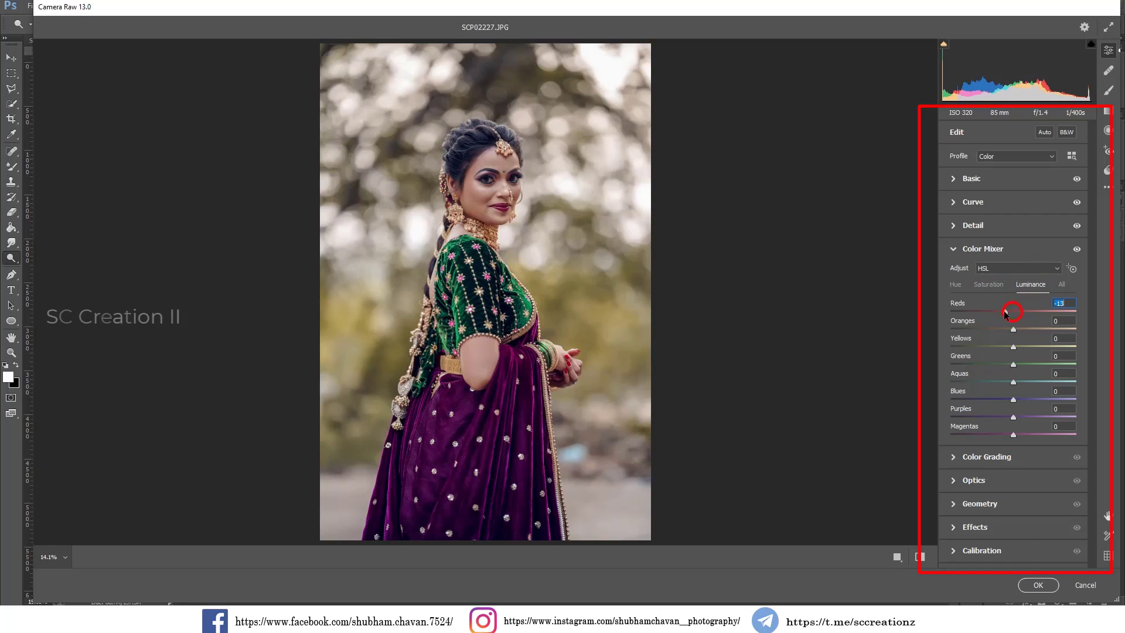
pyautogui.moveTo(1004, 314); pyautogui.dragTo(1020, 330)
pyautogui.moveTo(1024, 328); pyautogui.dragTo(1026, 333)
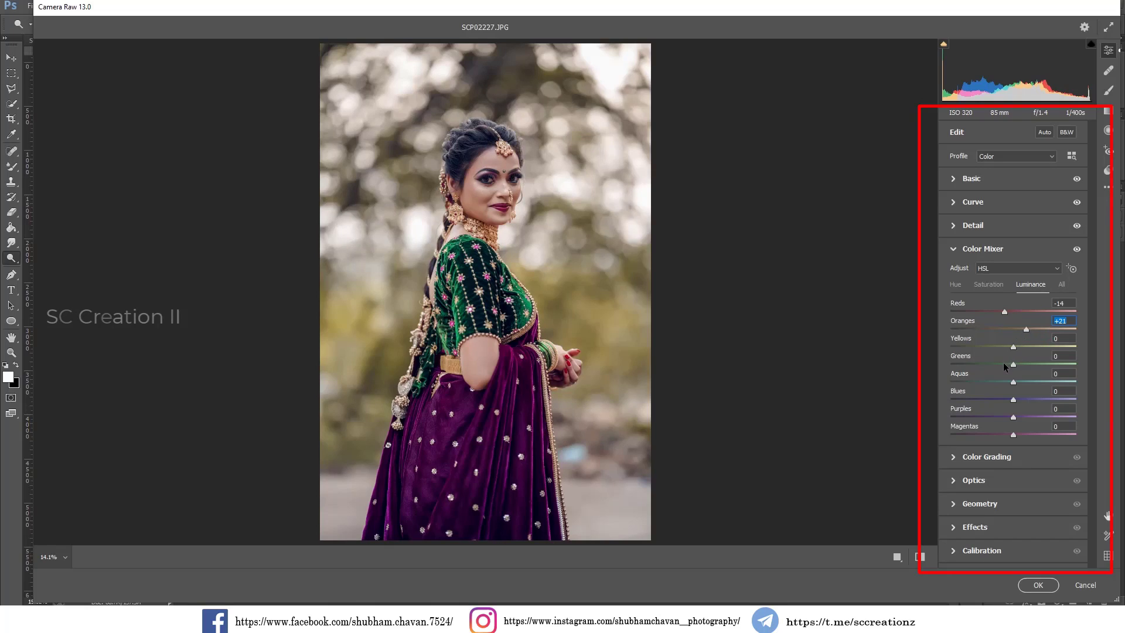
pyautogui.moveTo(999, 364); pyautogui.dragTo(991, 362)
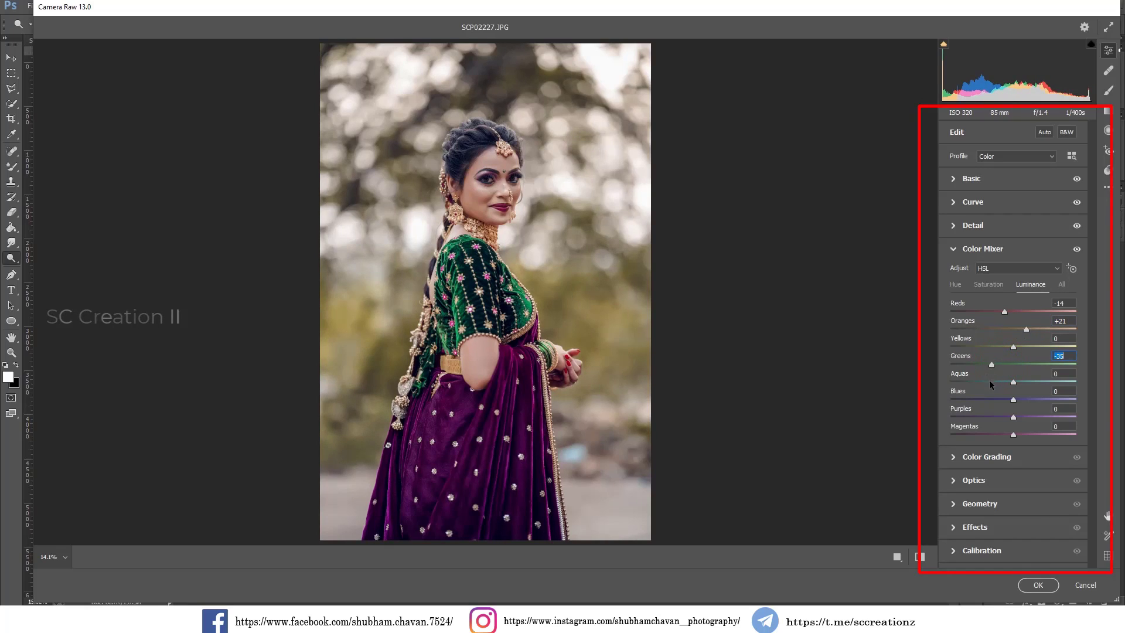
pyautogui.moveTo(1000, 398)
pyautogui.mouseDown()
pyautogui.moveTo(969, 381)
pyautogui.moveTo(1039, 381)
pyautogui.moveTo(969, 381)
pyautogui.moveTo(999, 382)
pyautogui.mouseUp()
pyautogui.click(984, 285)
pyautogui.click(954, 284)
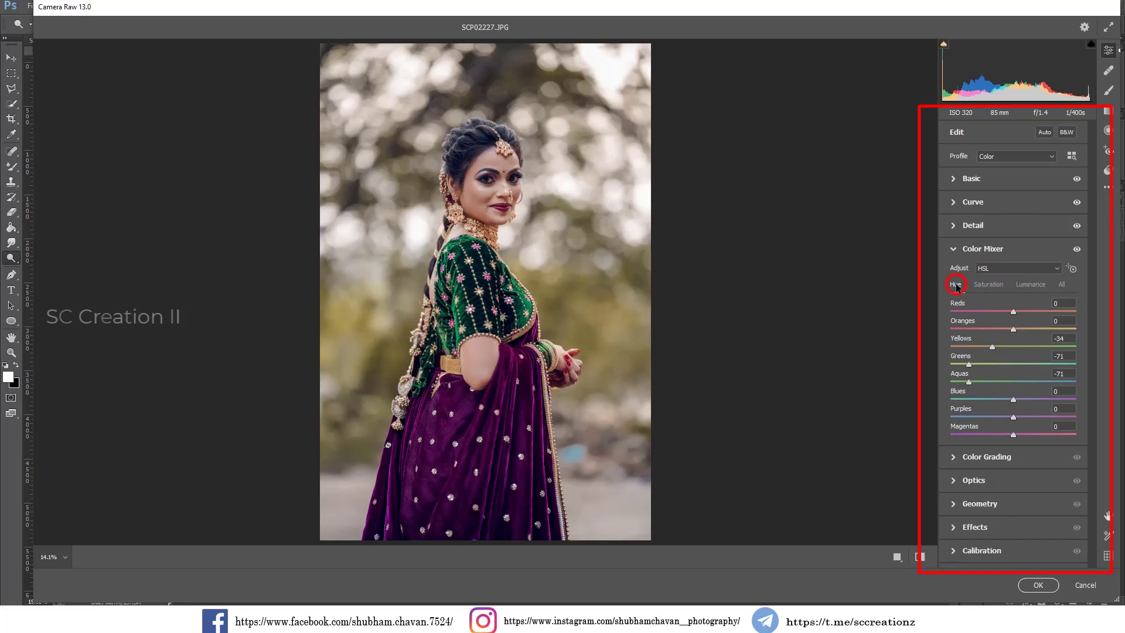
pyautogui.click(968, 250)
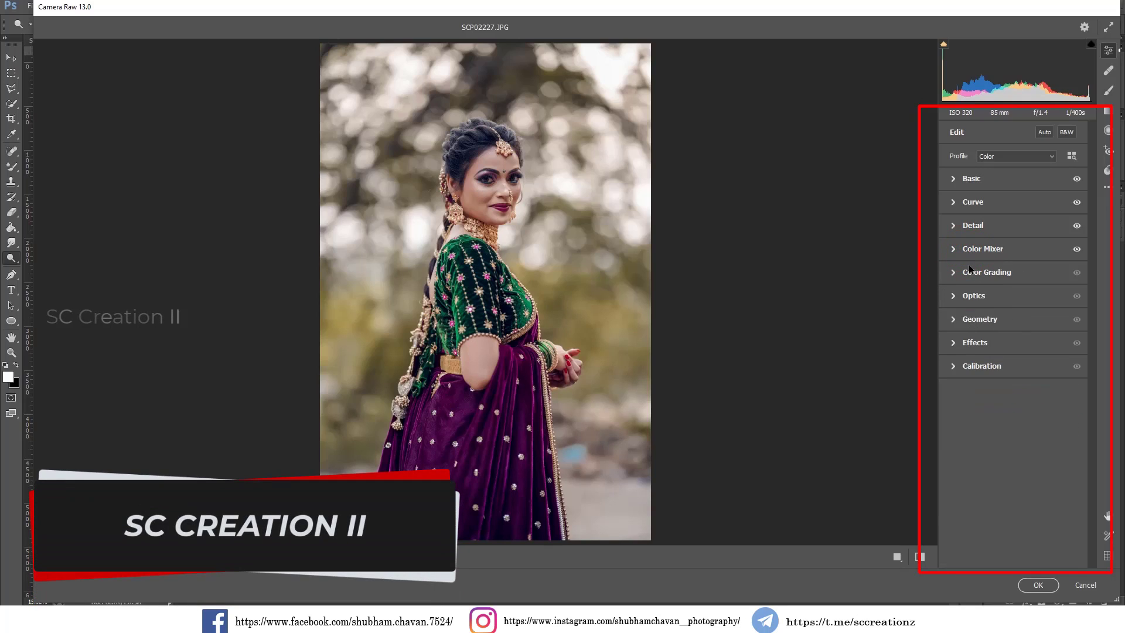
# Grade the highlights with Hue 60, Saturation 15 and Blending 100.
pyautogui.click(964, 272)
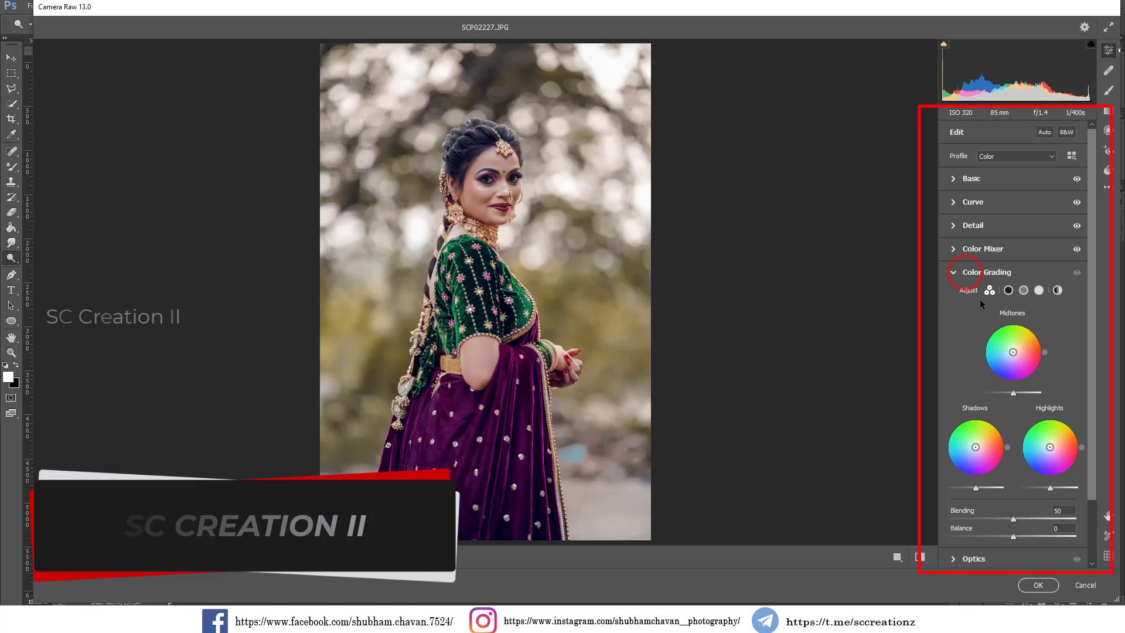
pyautogui.click(1039, 291)
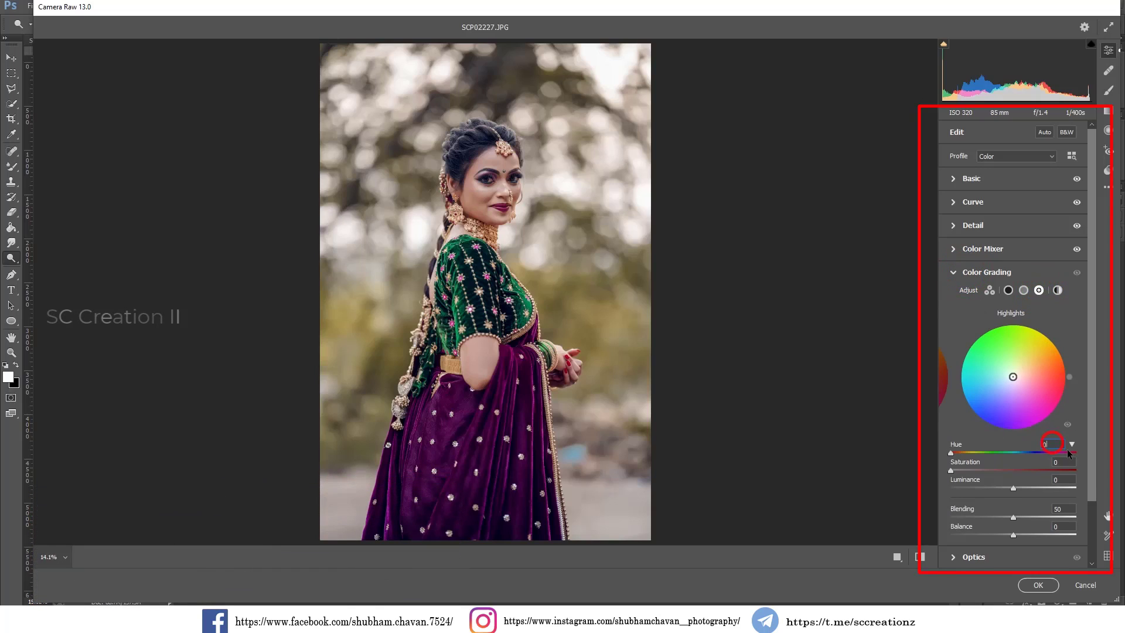
pyautogui.write('60')
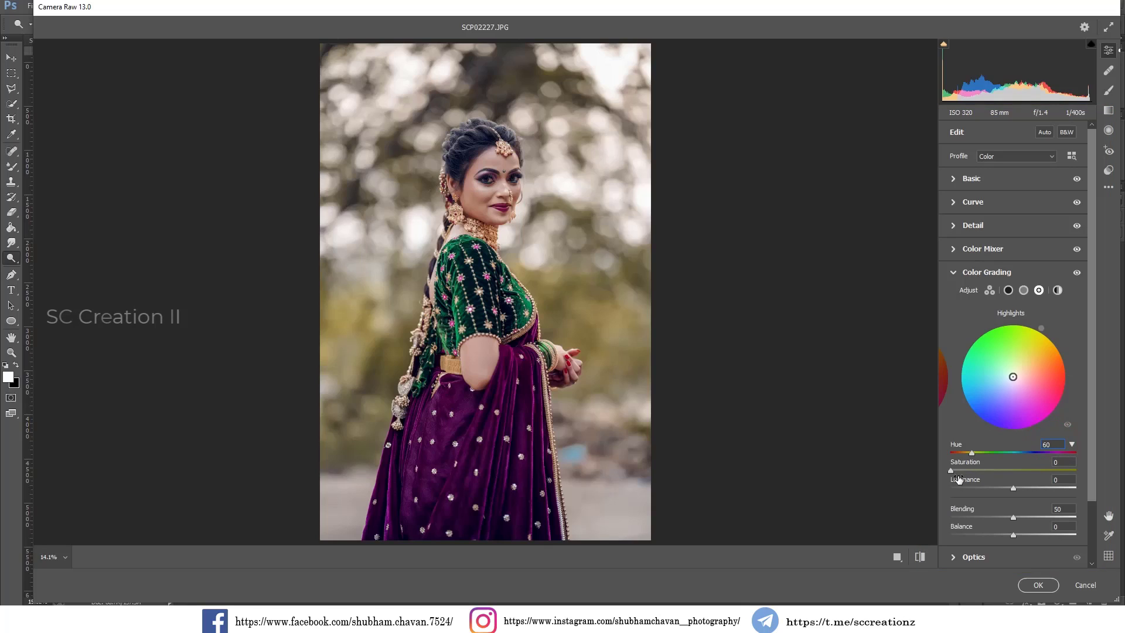
pyautogui.moveTo(951, 471); pyautogui.dragTo(971, 477)
pyautogui.moveTo(1015, 518); pyautogui.dragTo(1119, 519)
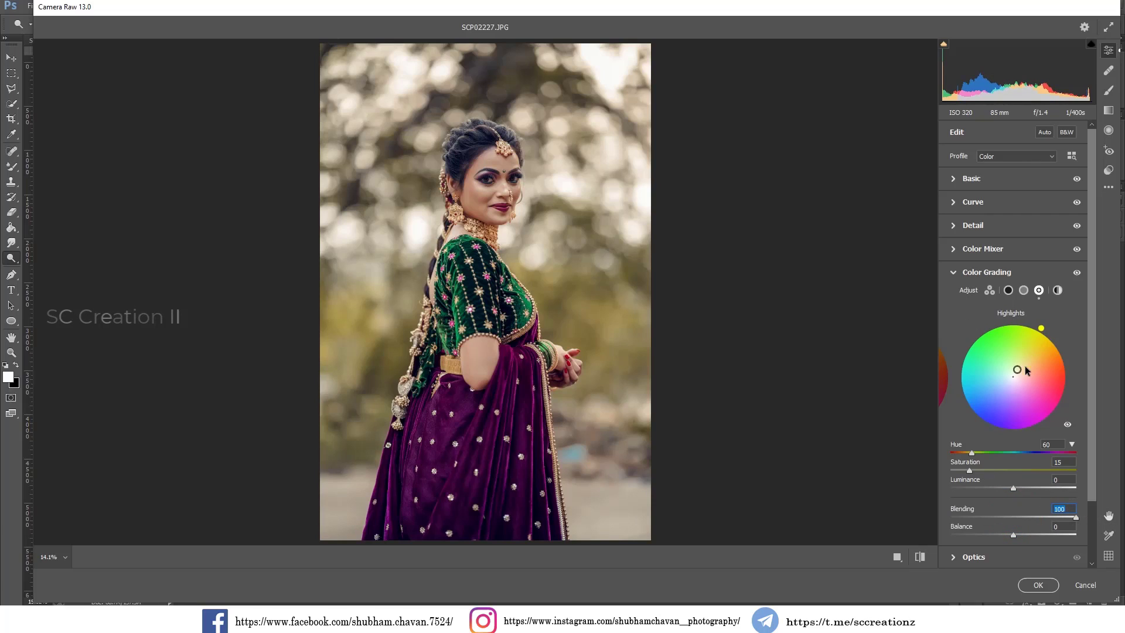
pyautogui.click(953, 272)
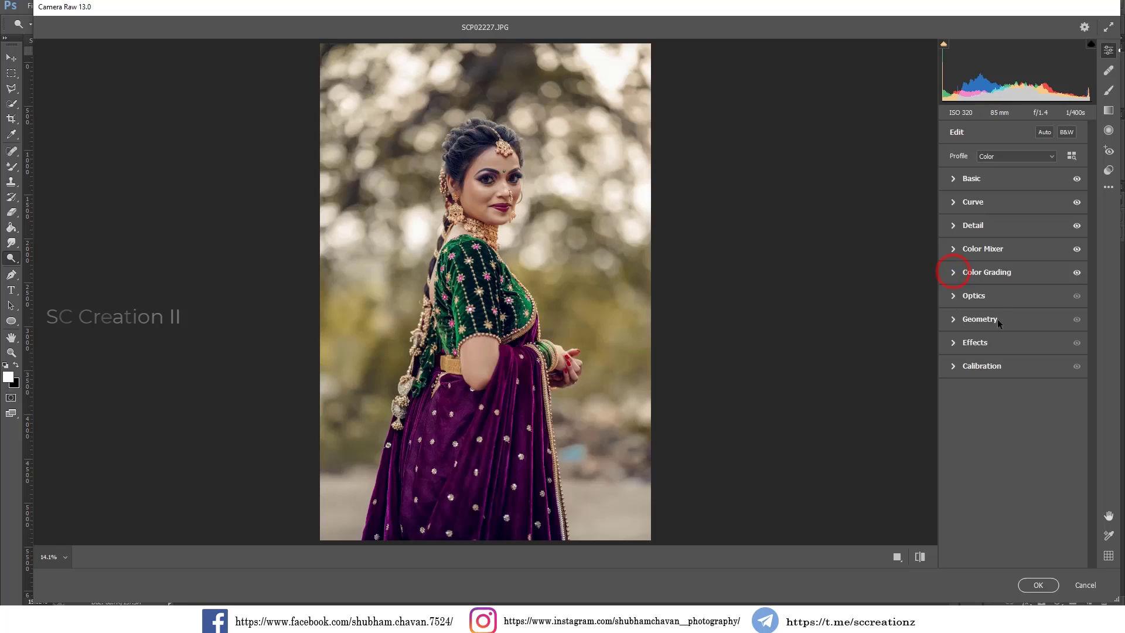
pyautogui.click(964, 367)
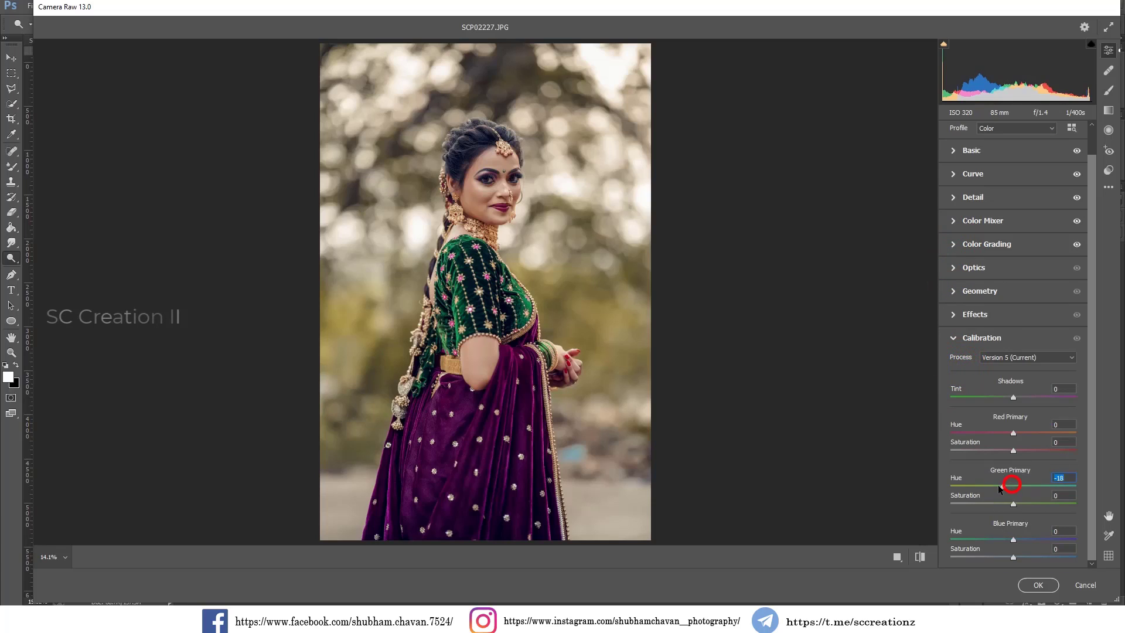
# Set Green Primary hue and saturation to -11 and Blue Primary hue to -24, checking the face.
pyautogui.moveTo(998, 485); pyautogui.dragTo(993, 486)
pyautogui.moveTo(987, 488); pyautogui.dragTo(986, 487)
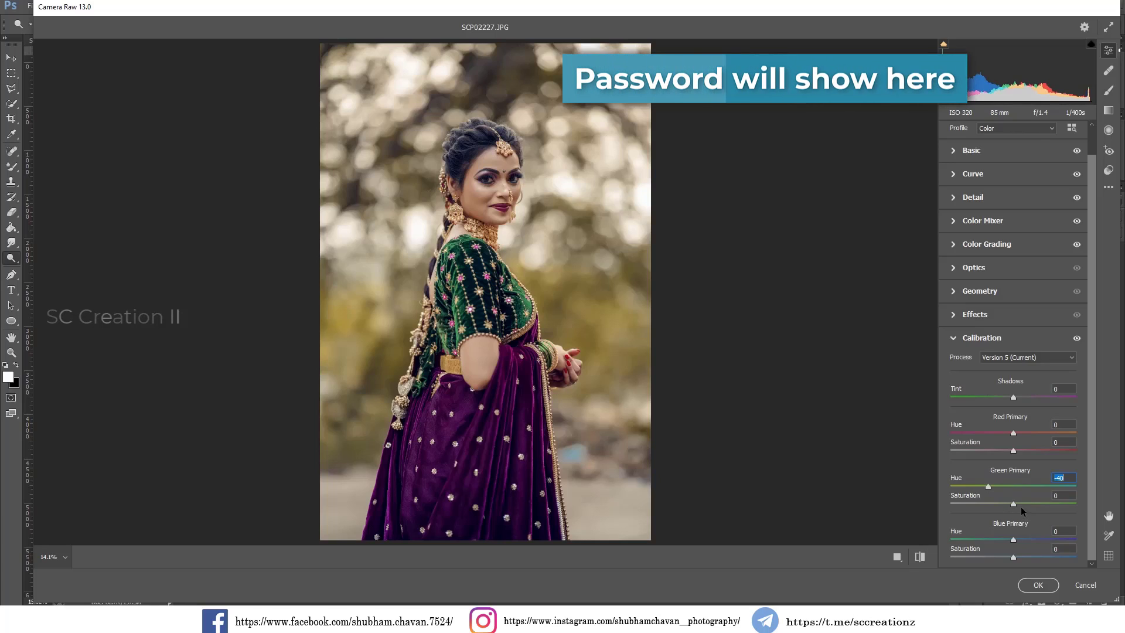
pyautogui.moveTo(1011, 504)
pyautogui.mouseDown()
pyautogui.moveTo(1008, 486)
pyautogui.moveTo(1000, 490)
pyautogui.mouseUp()
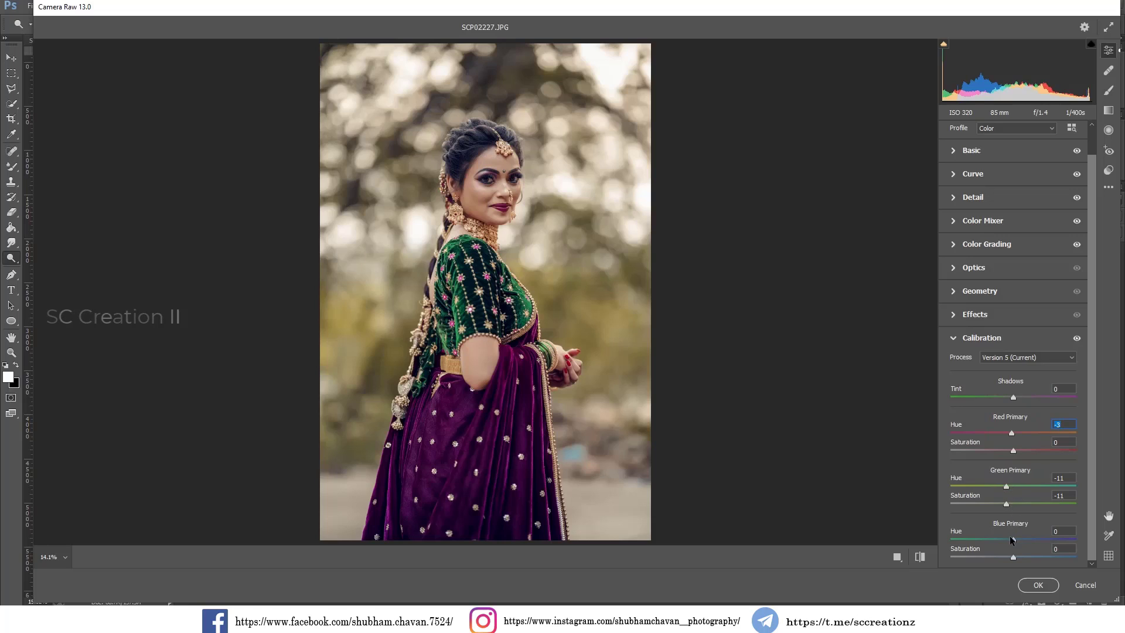
pyautogui.moveTo(1007, 542)
pyautogui.mouseDown()
pyautogui.moveTo(996, 541)
pyautogui.moveTo(1010, 553)
pyautogui.mouseUp()
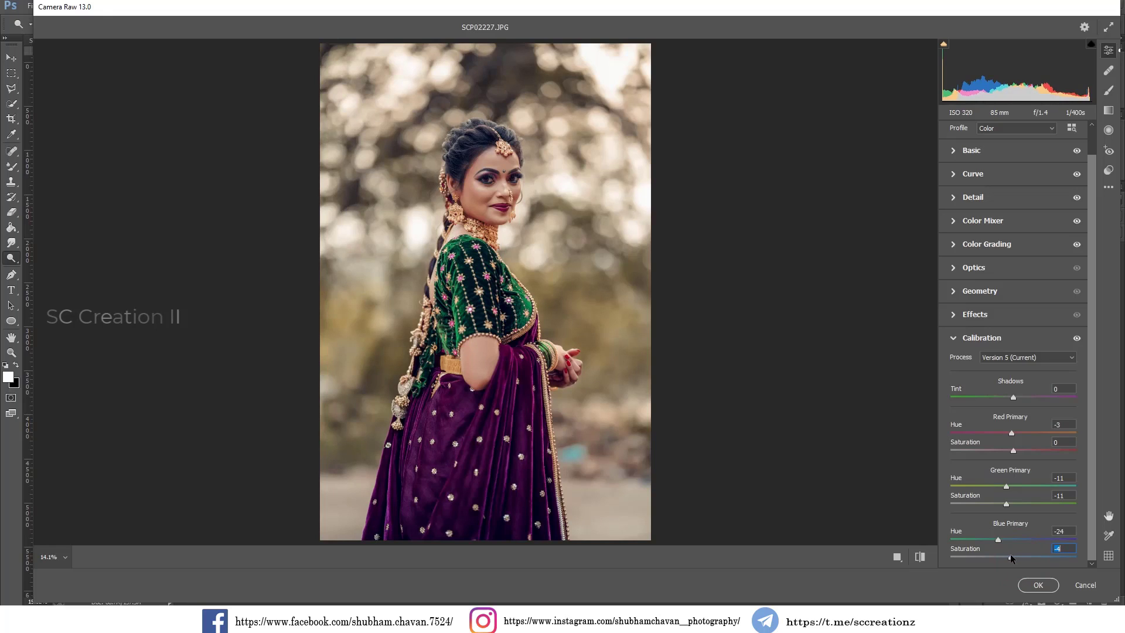
pyautogui.click(496, 187)
pyautogui.keyDown('alt'); pyautogui.click(550, 279); pyautogui.keyUp('alt')
# Lower Red Primary saturation to -6, then add a vignette of about -21.
pyautogui.moveTo(1012, 450); pyautogui.dragTo(1007, 451)
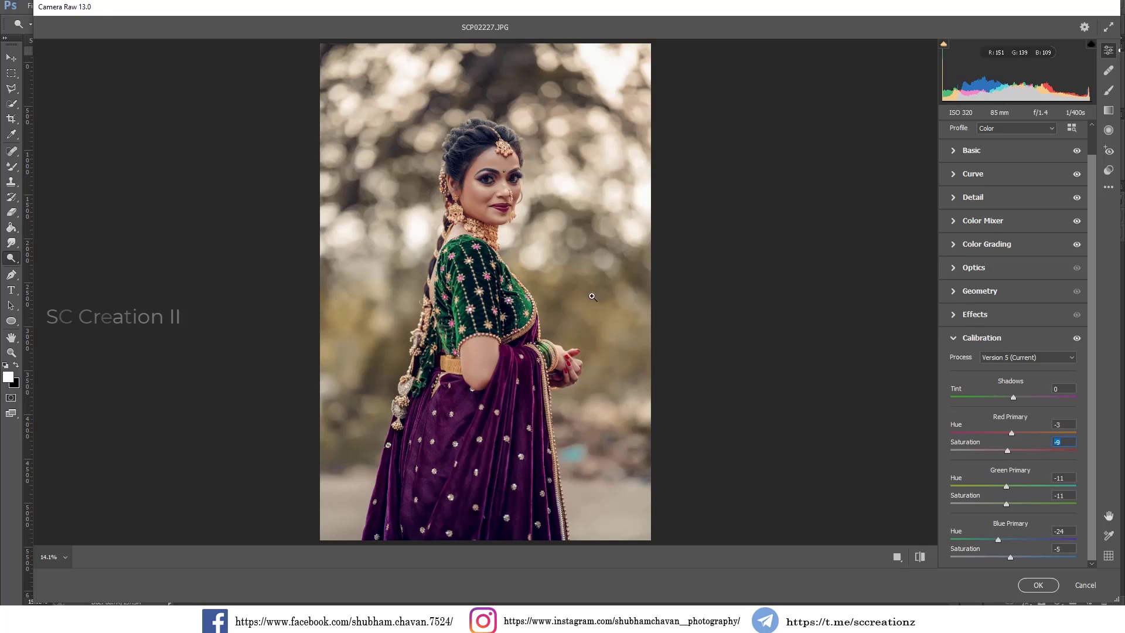
pyautogui.click(564, 278)
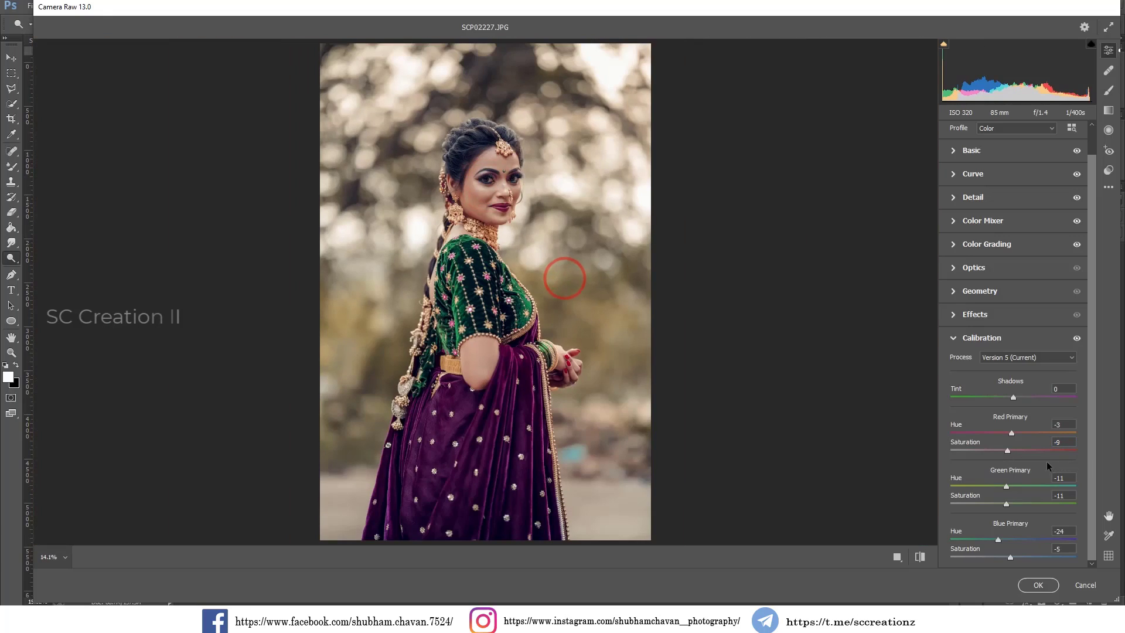
pyautogui.click(1008, 452)
pyautogui.click(961, 336)
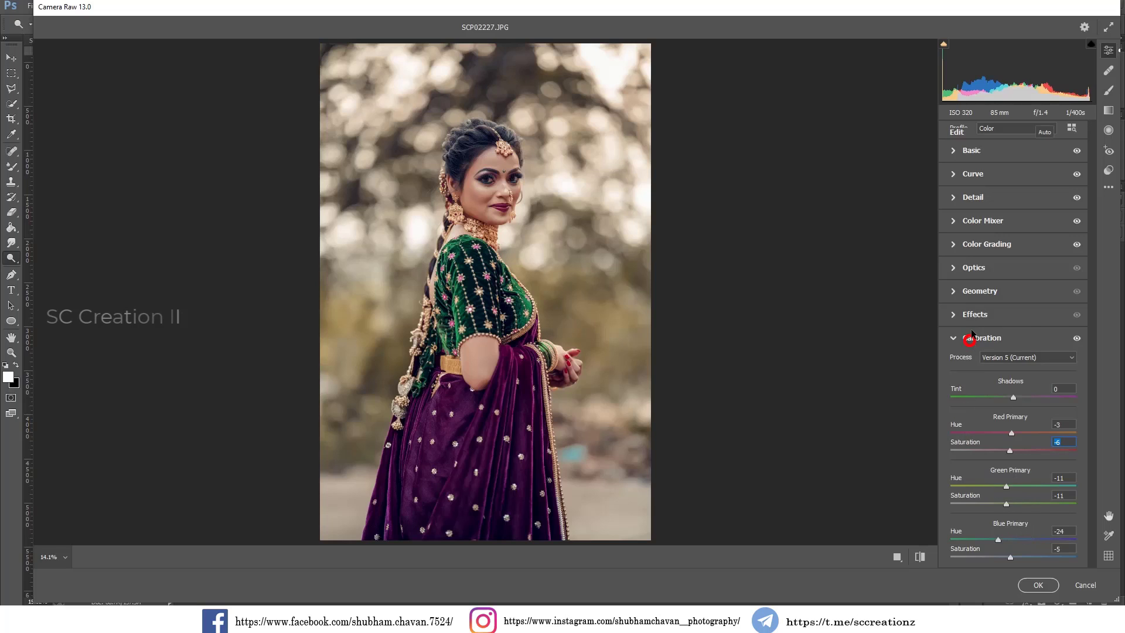
pyautogui.click(960, 347)
pyautogui.moveTo(1013, 394); pyautogui.dragTo(999, 397)
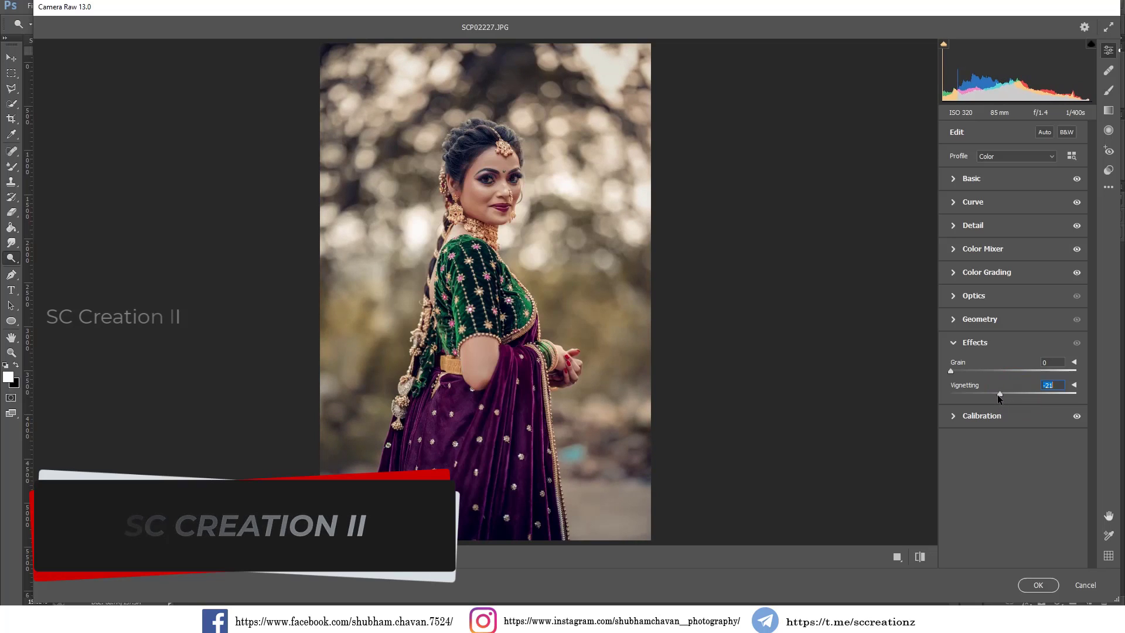
# Fine-tune the vignette to -22.
pyautogui.moveTo(997, 394); pyautogui.dragTo(996, 395)
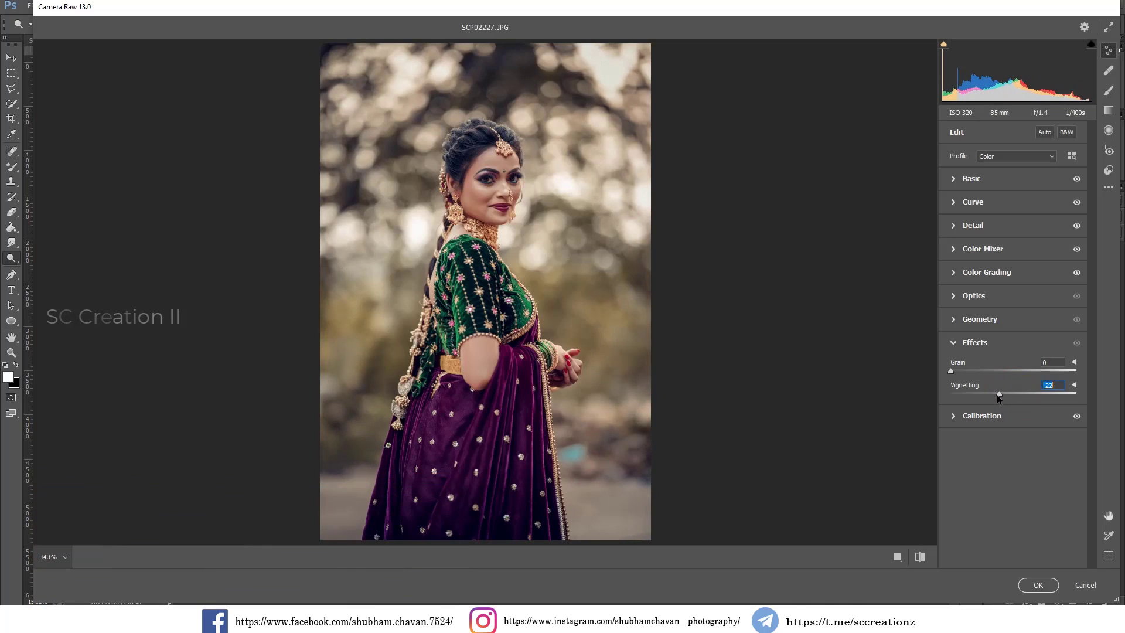
pyautogui.click(965, 343)
pyautogui.click(954, 248)
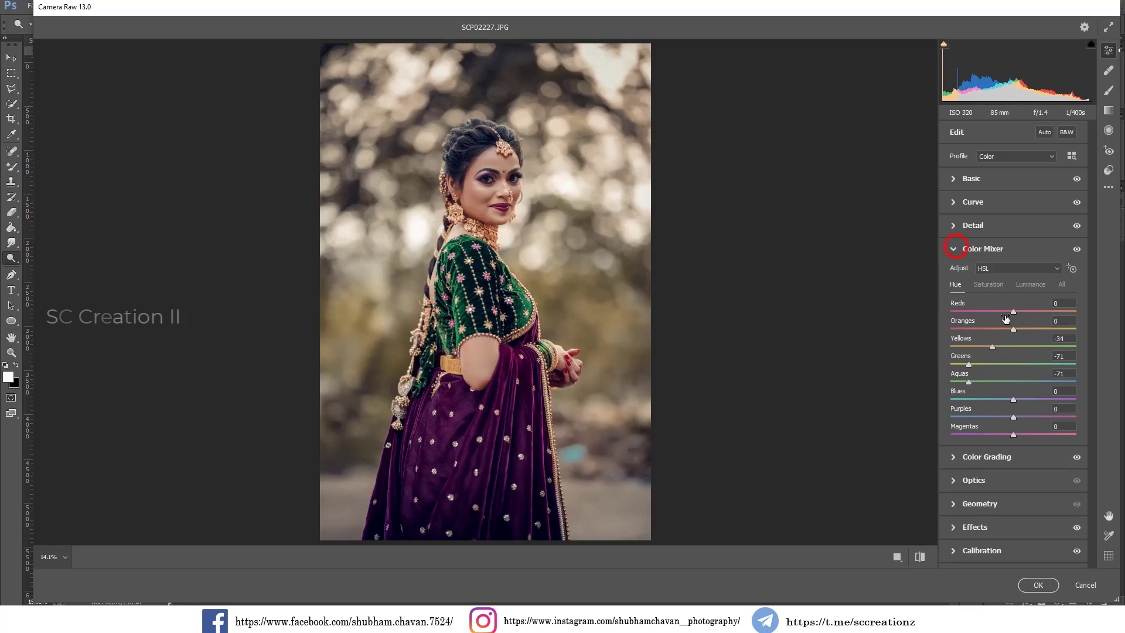
pyautogui.click(994, 284)
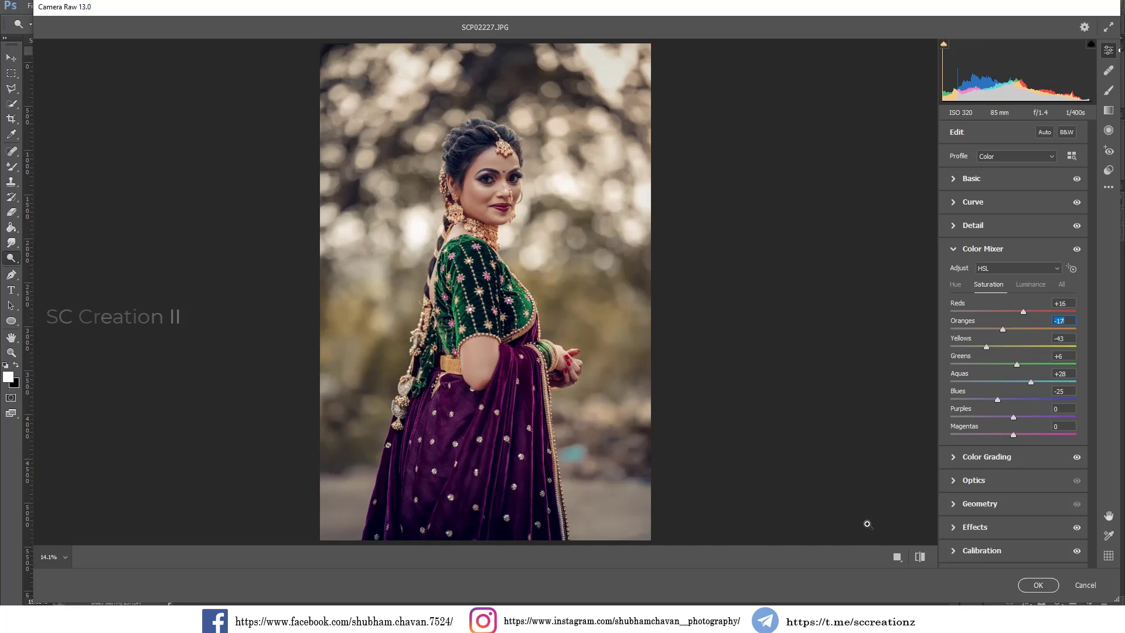
# Check the Before/After view on the face, raise Magentas saturation to +28, and apply the grade.
pyautogui.click(891, 553)
pyautogui.click(714, 174)
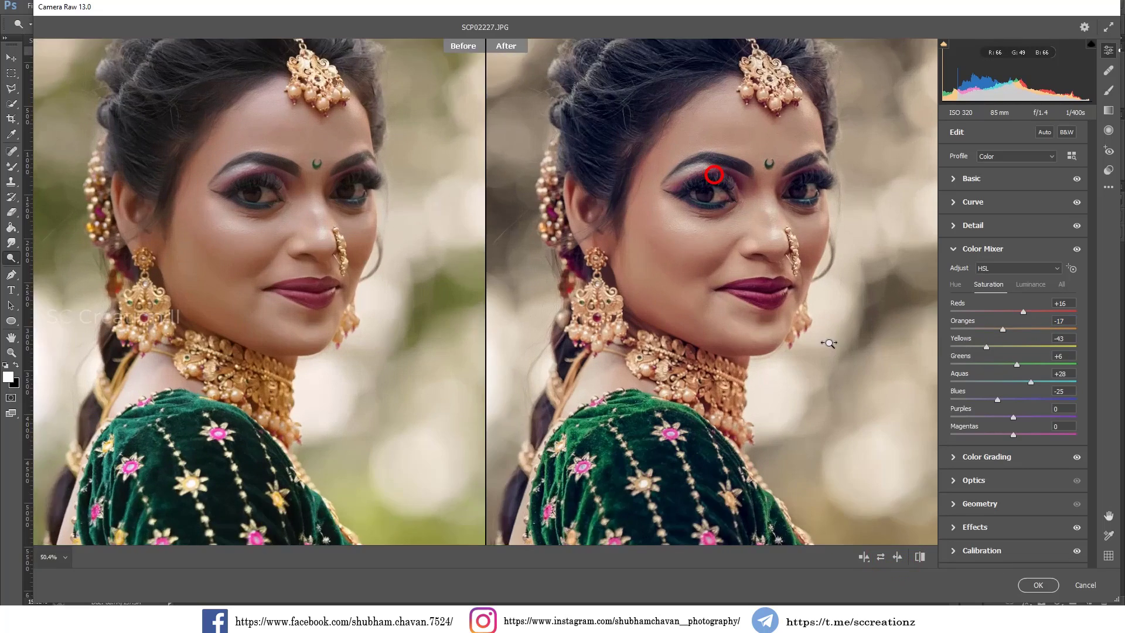
pyautogui.click(744, 275)
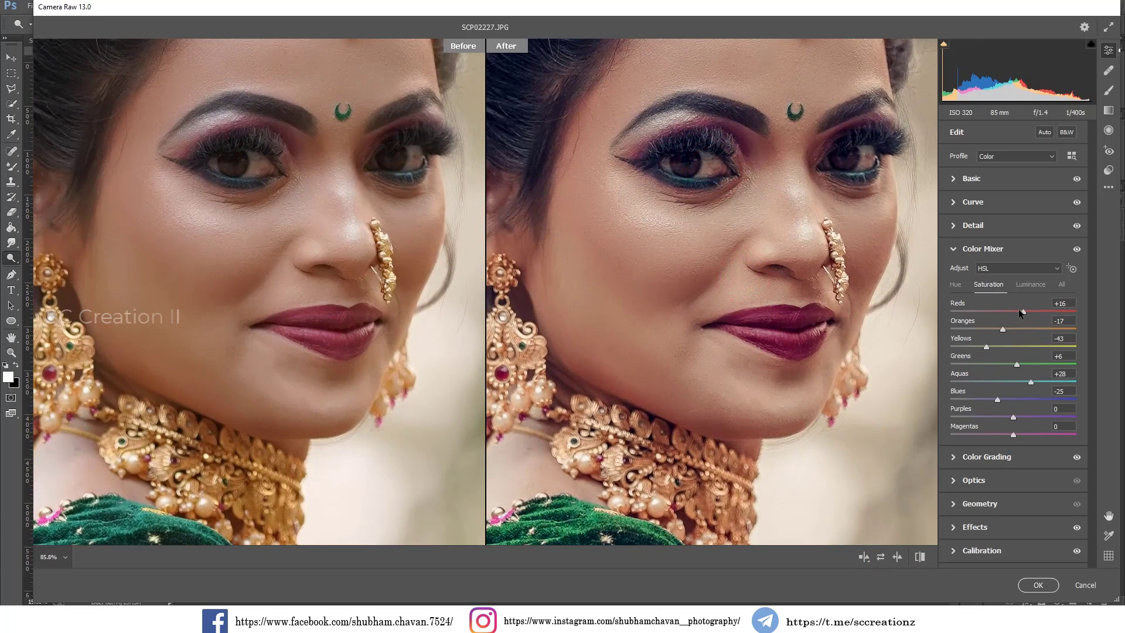
pyautogui.click(800, 293)
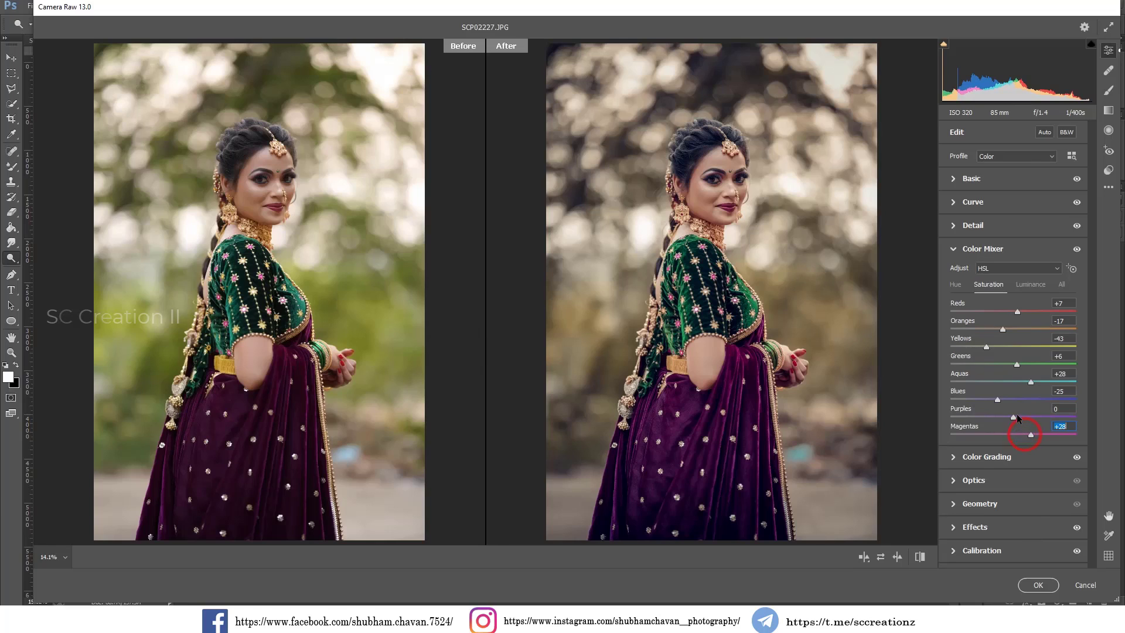
pyautogui.moveTo(1017, 416); pyautogui.dragTo(1029, 416)
pyautogui.click(1038, 584)
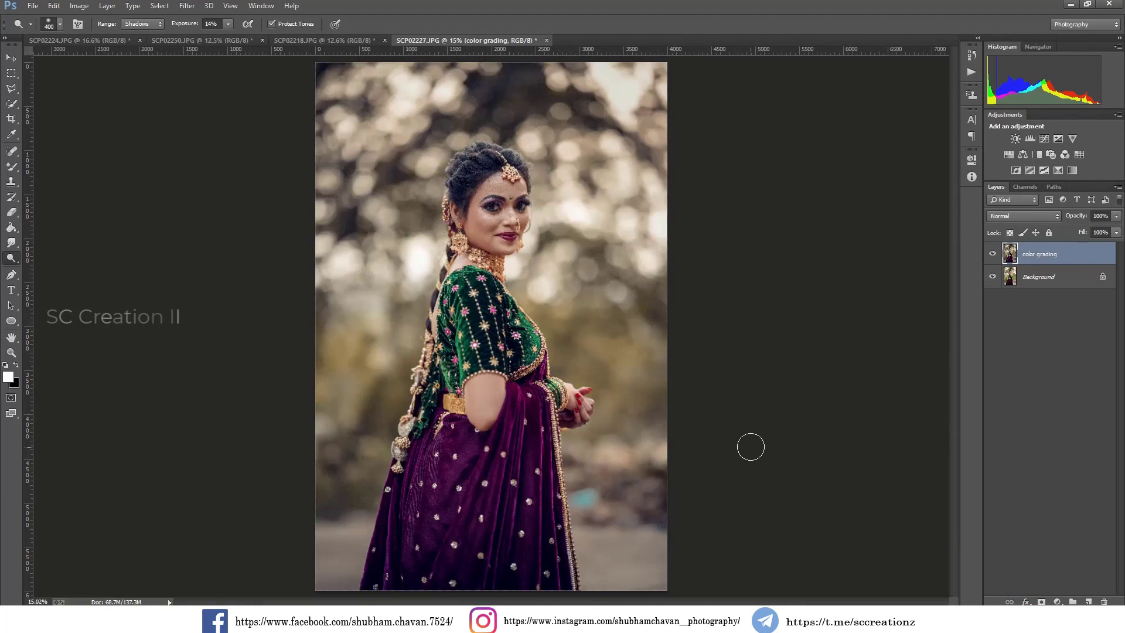
# Toggle the color grading layer to compare, then zoom out to fit the whole portrait.
pyautogui.click(992, 254)
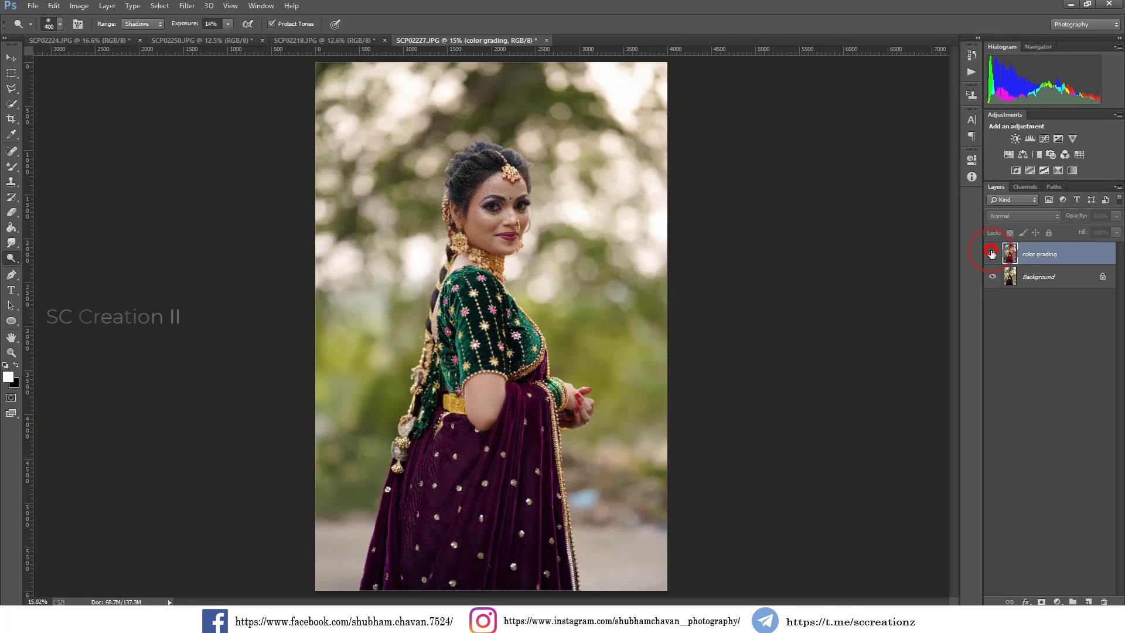
pyautogui.click(991, 254)
pyautogui.click(991, 253)
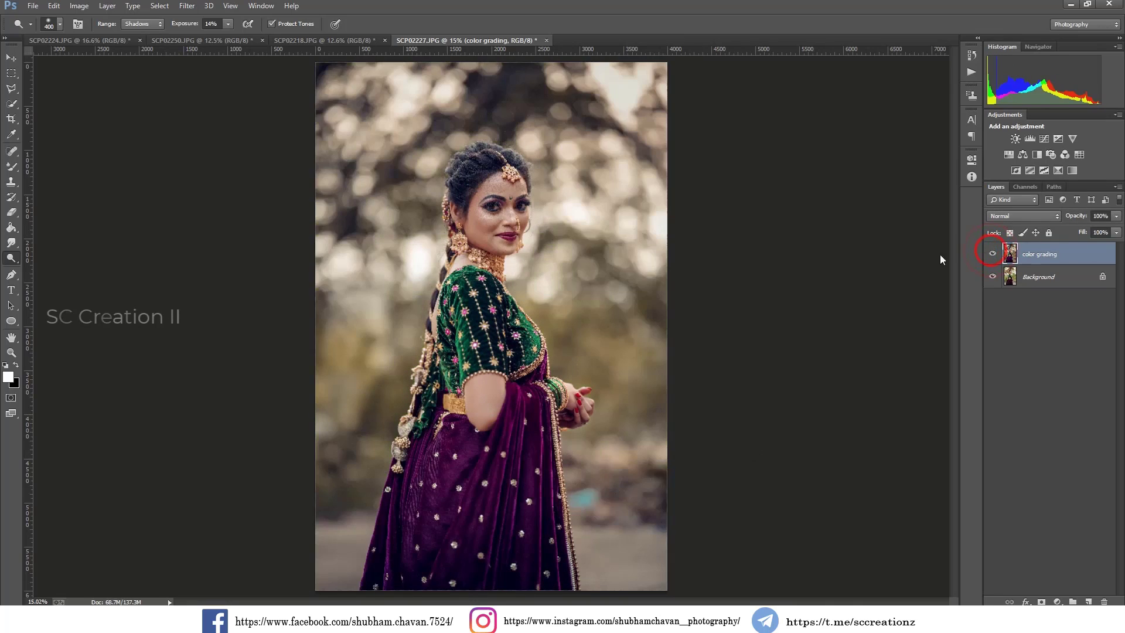
pyautogui.scroll(-1, 472, 352)
pyautogui.scroll(1, 516, 358)
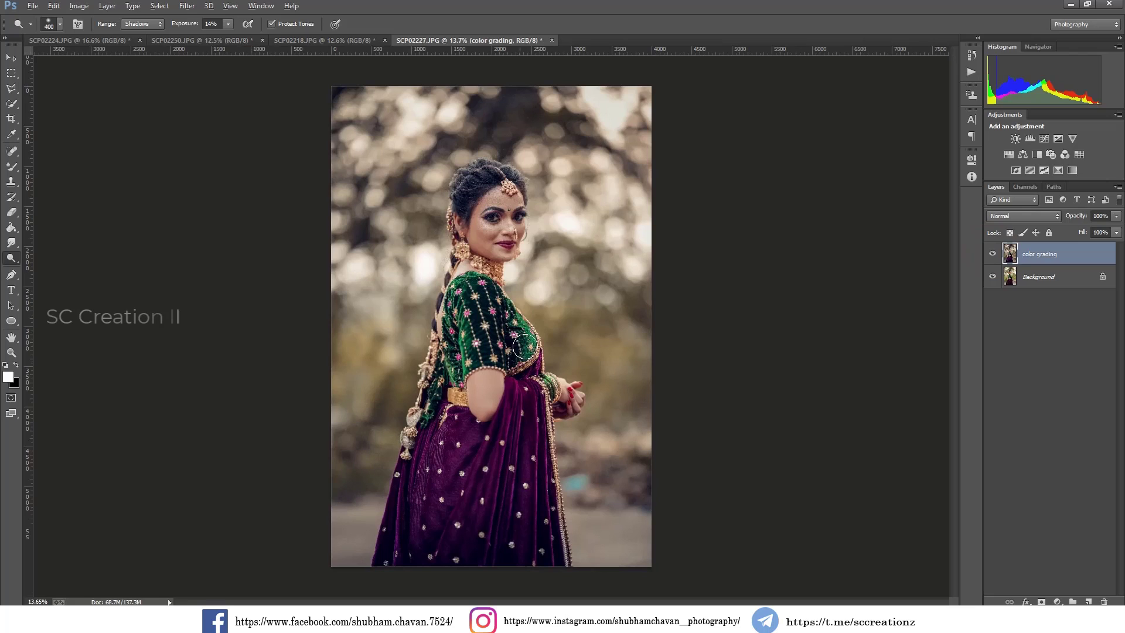
pyautogui.scroll(2, 510, 207)
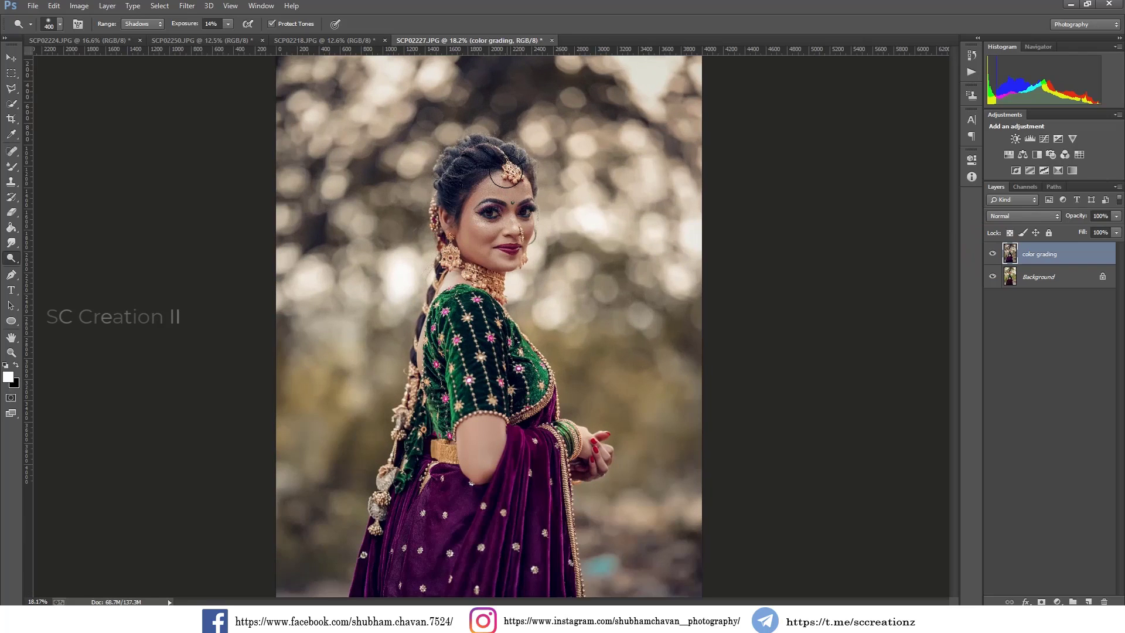
pyautogui.scroll(2, 515, 204)
pyautogui.scroll(1, 522, 201)
pyautogui.scroll(2, 502, 275)
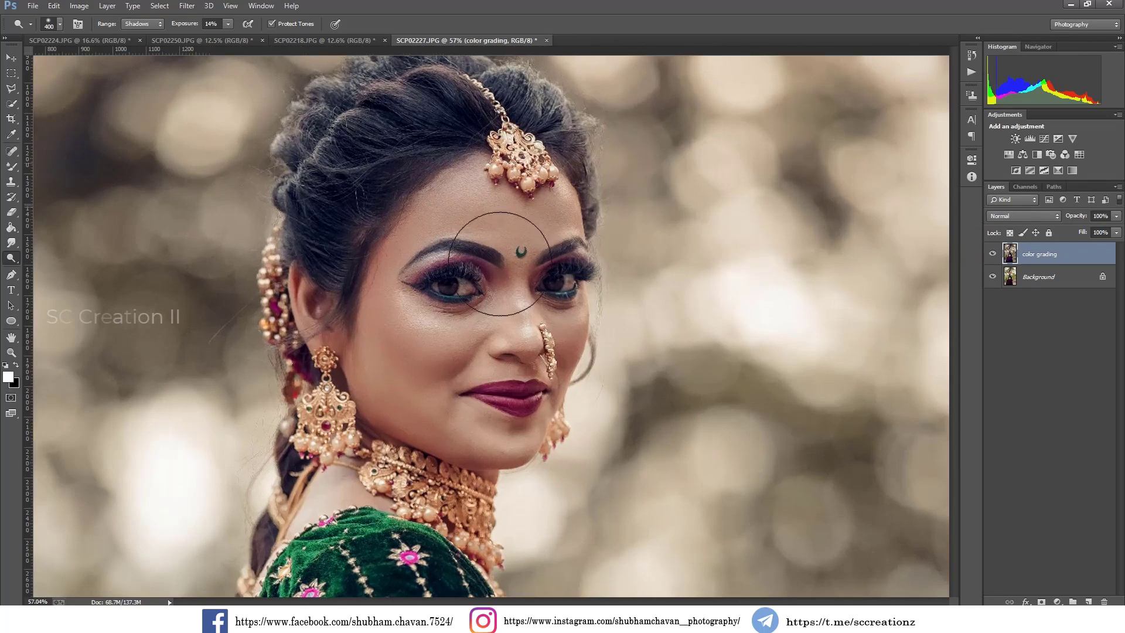
pyautogui.scroll(1, 477, 288)
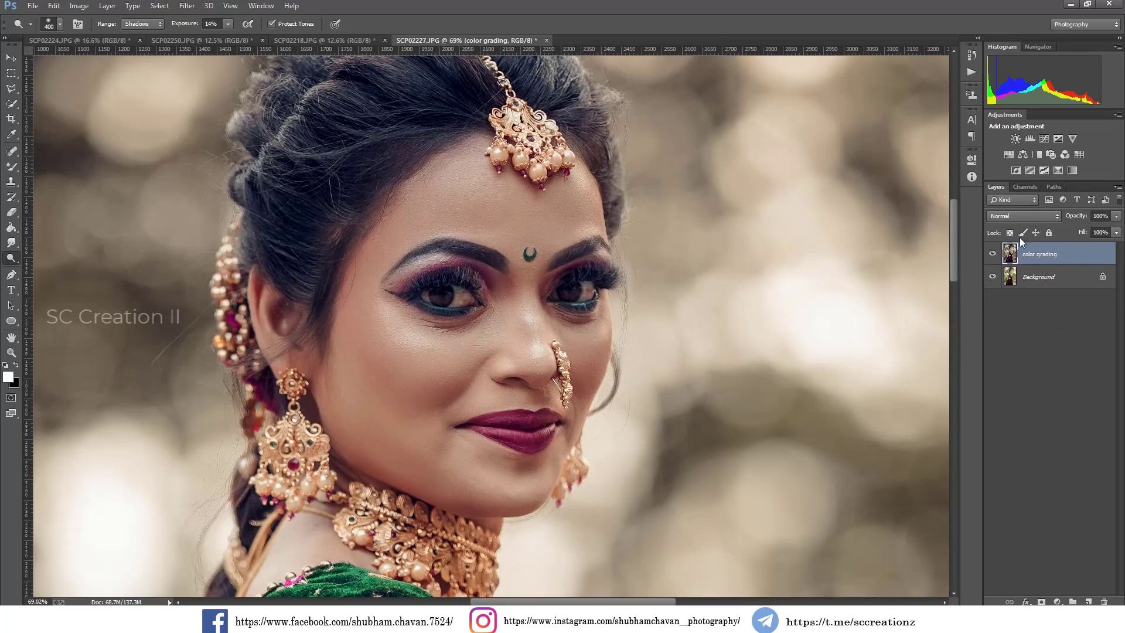
# Compare the graded layer against the original Background again and readjust the zoom.
pyautogui.click(993, 254)
pyautogui.click(992, 276)
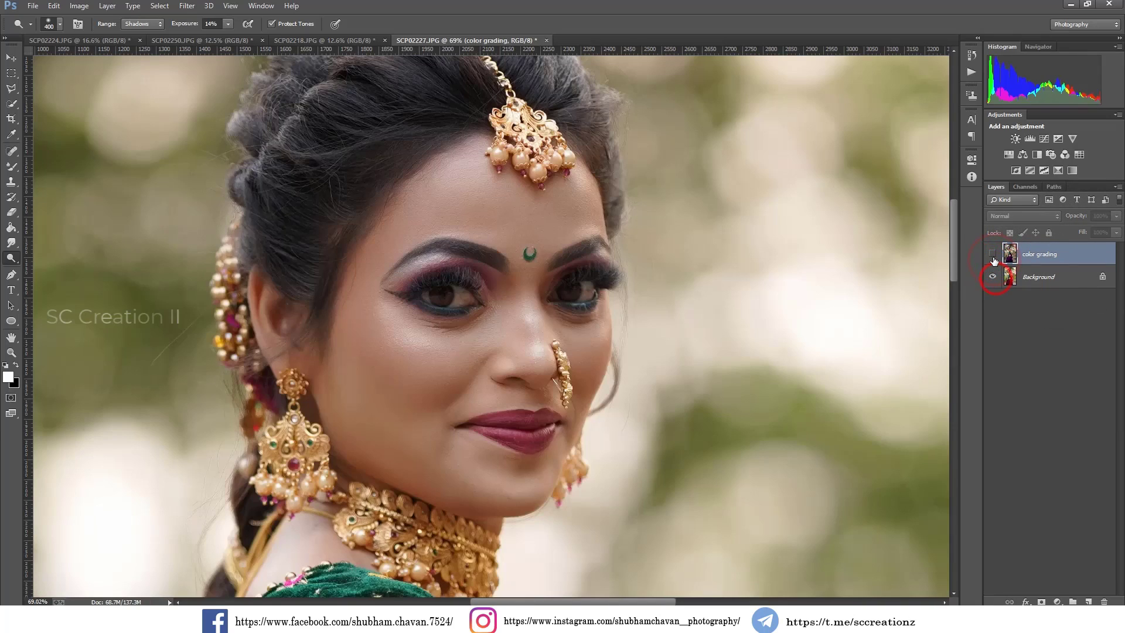
pyautogui.click(992, 253)
pyautogui.scroll(-1, 736, 276)
pyautogui.scroll(-1, 732, 278)
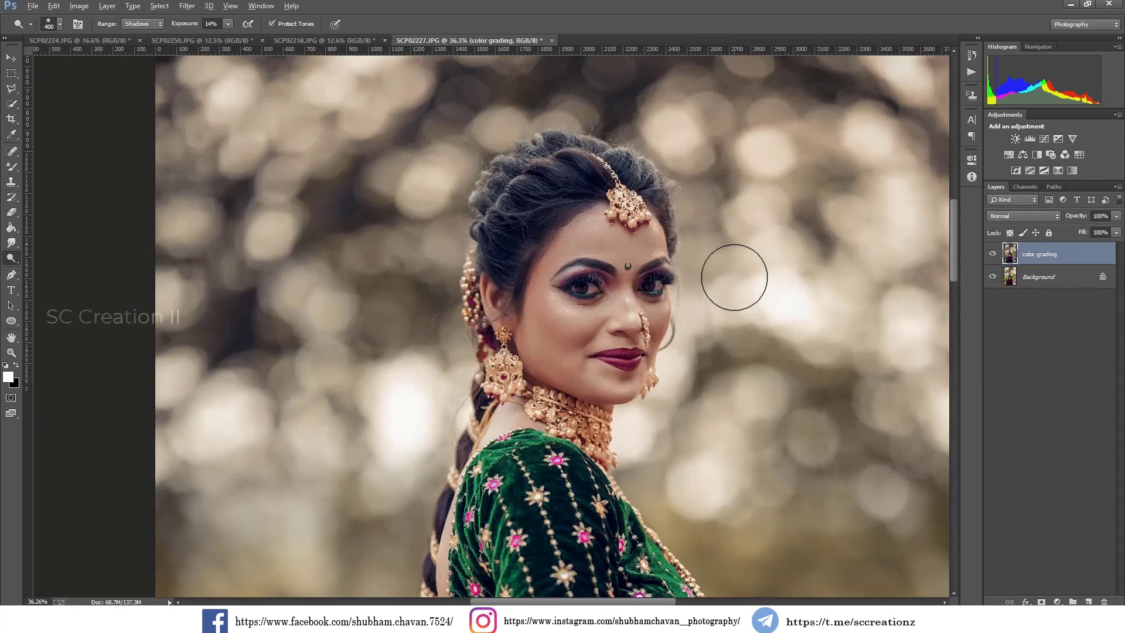
pyautogui.scroll(-1, 731, 278)
pyautogui.scroll(-1, 728, 277)
pyautogui.scroll(-1, 678, 279)
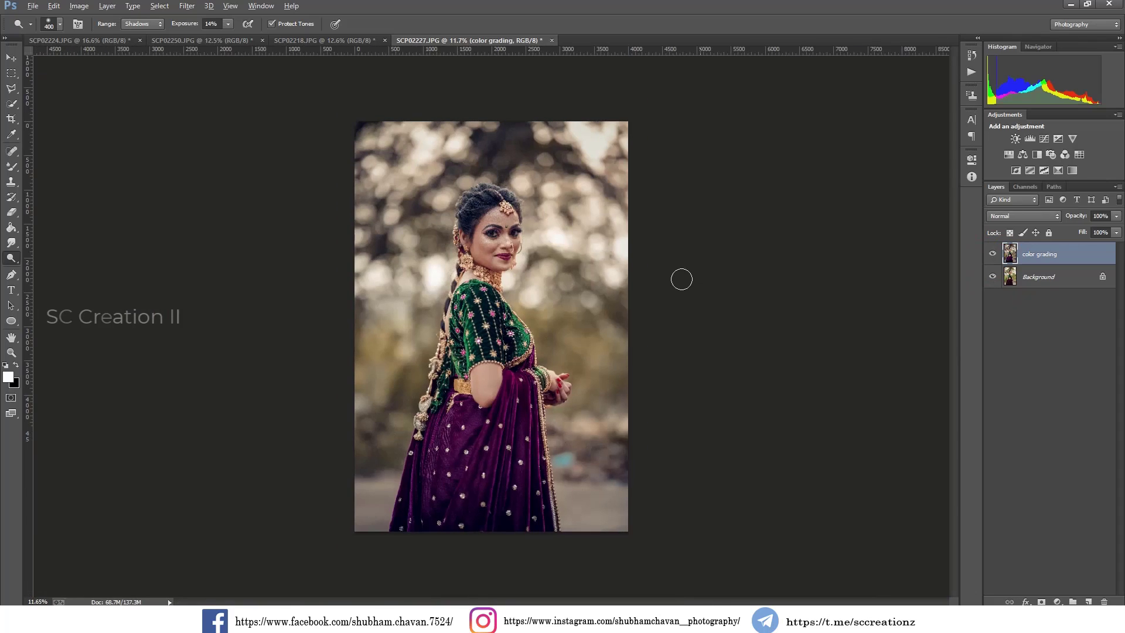
pyautogui.scroll(2, 677, 277)
# Duplicate SCP02218's Background layer, reapply the Camera Raw grade, and compare with the original.
pyautogui.click(12, 57)
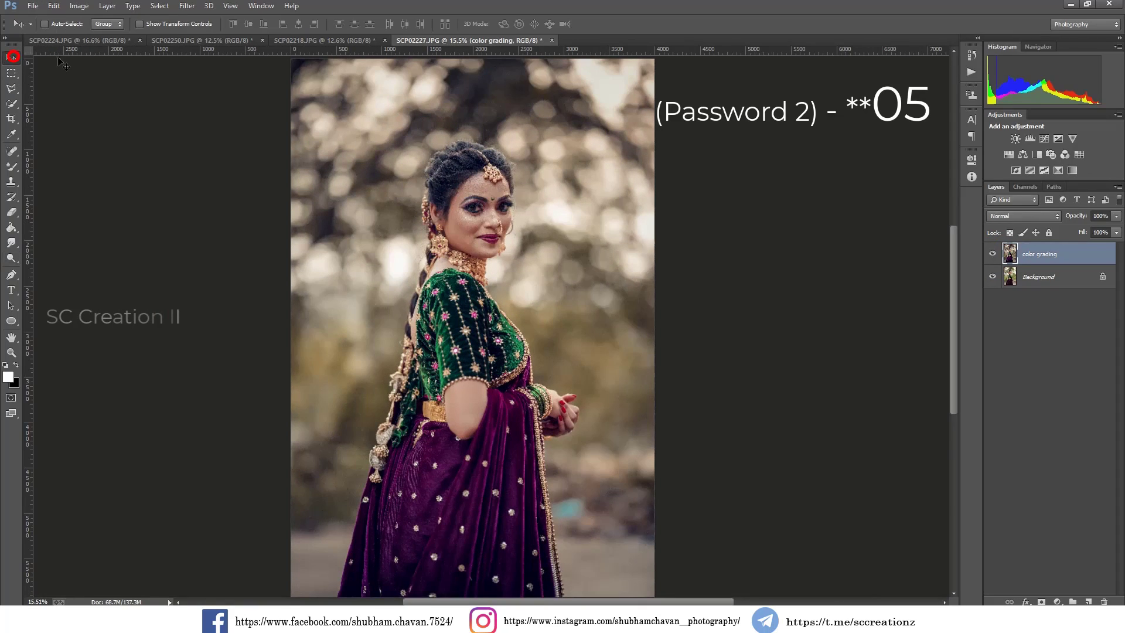
pyautogui.click(315, 41)
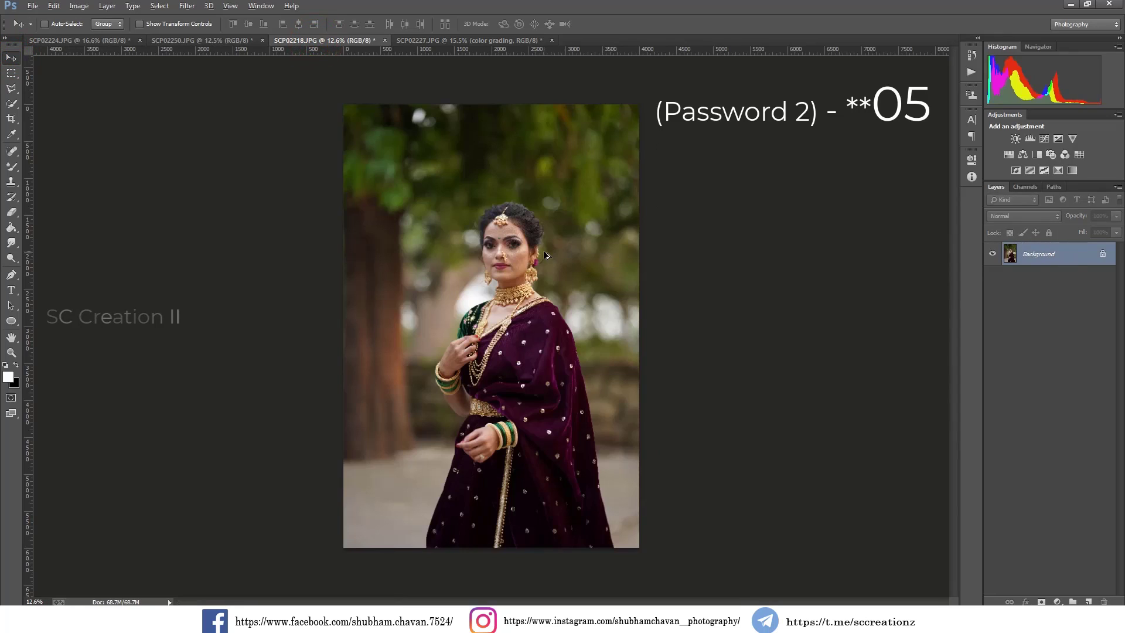
pyautogui.scroll(1, 544, 256)
pyautogui.scroll(1, 545, 256)
pyautogui.rightClick(1034, 254)
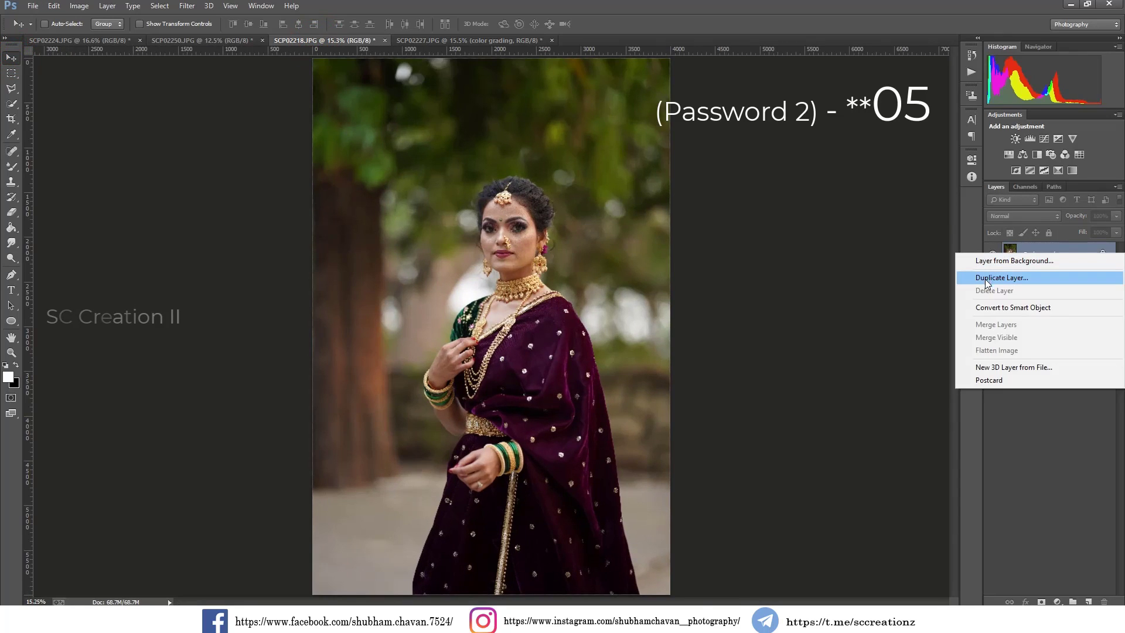
pyautogui.click(1011, 278)
pyautogui.click(650, 185)
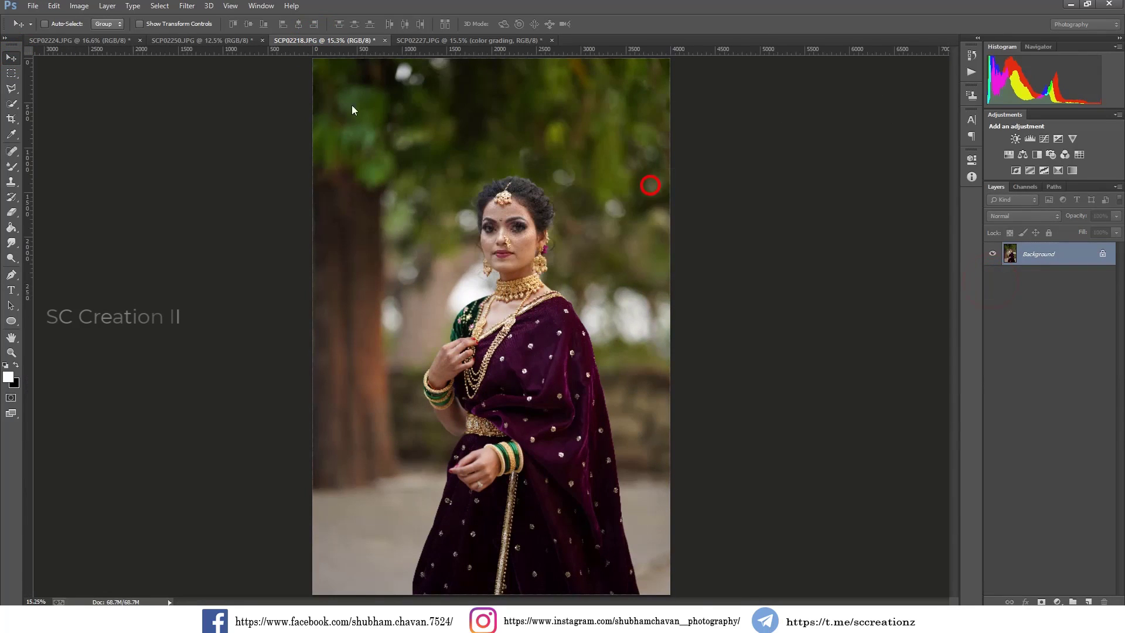
pyautogui.click(186, 5)
pyautogui.click(263, 19)
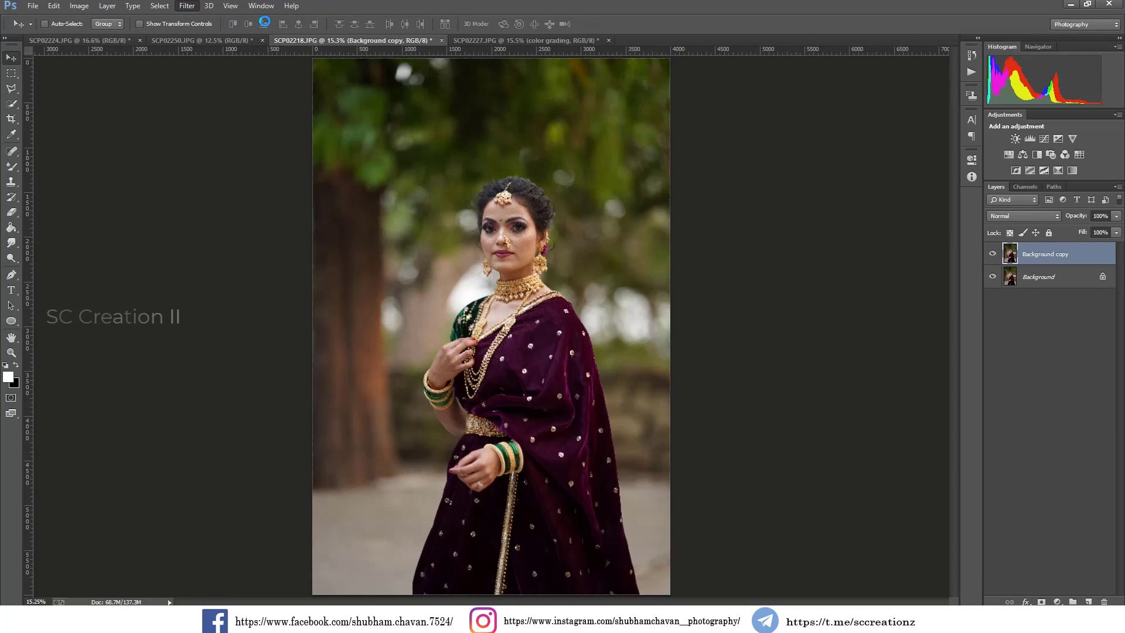
pyautogui.click(992, 254)
pyautogui.click(992, 255)
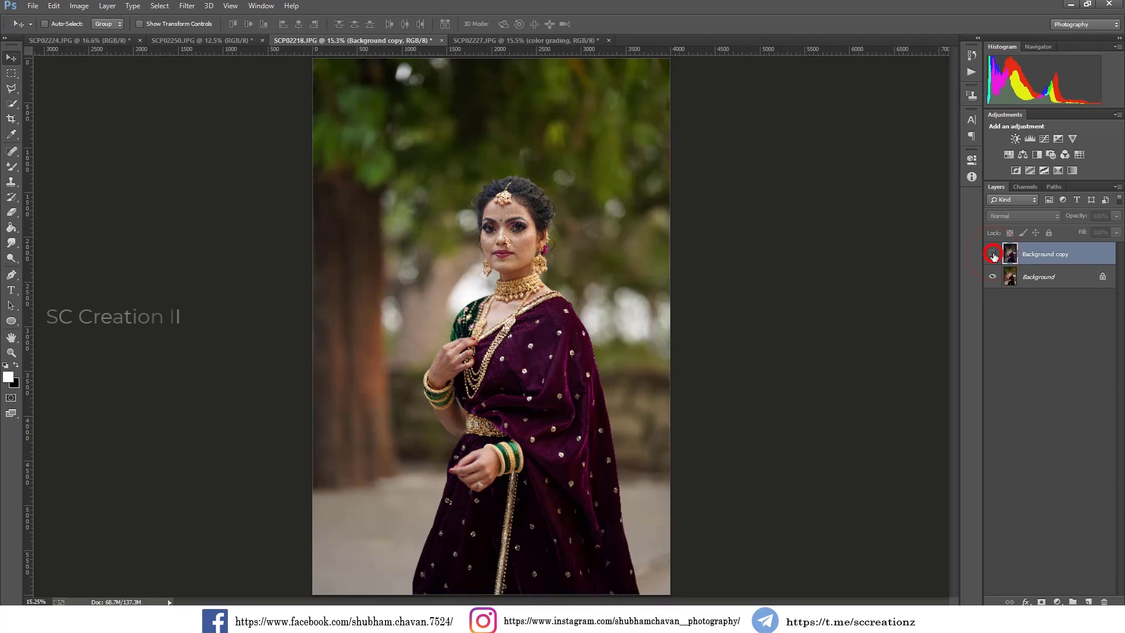
pyautogui.click(992, 254)
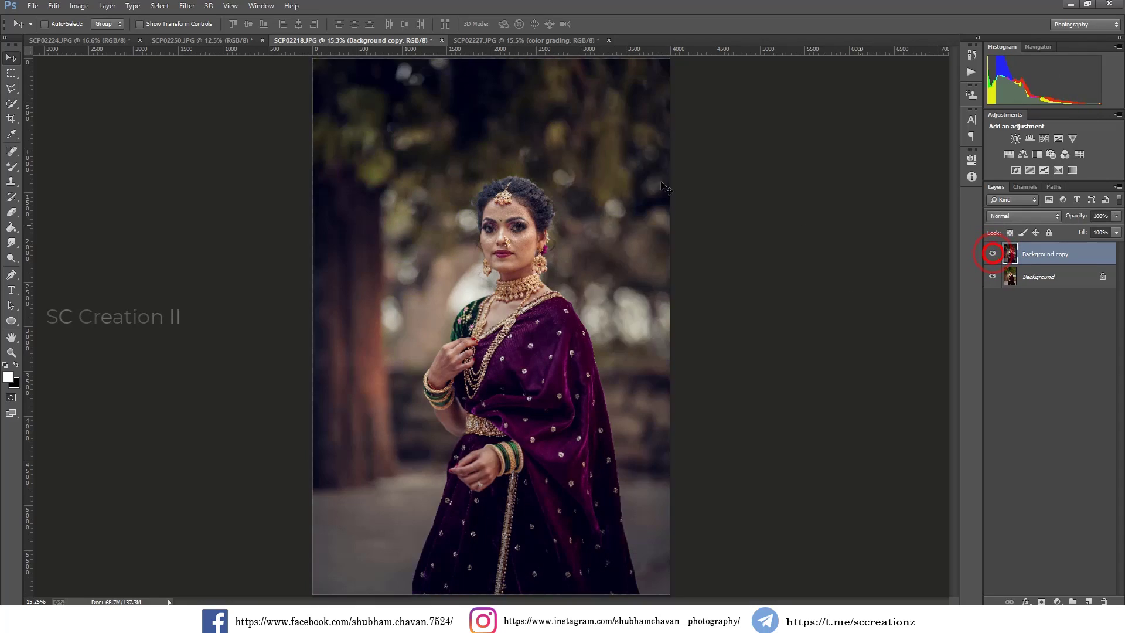
# Duplicate SCP02250's Background layer, reapply the Camera Raw grade, and compare with the original.
pyautogui.click(230, 40)
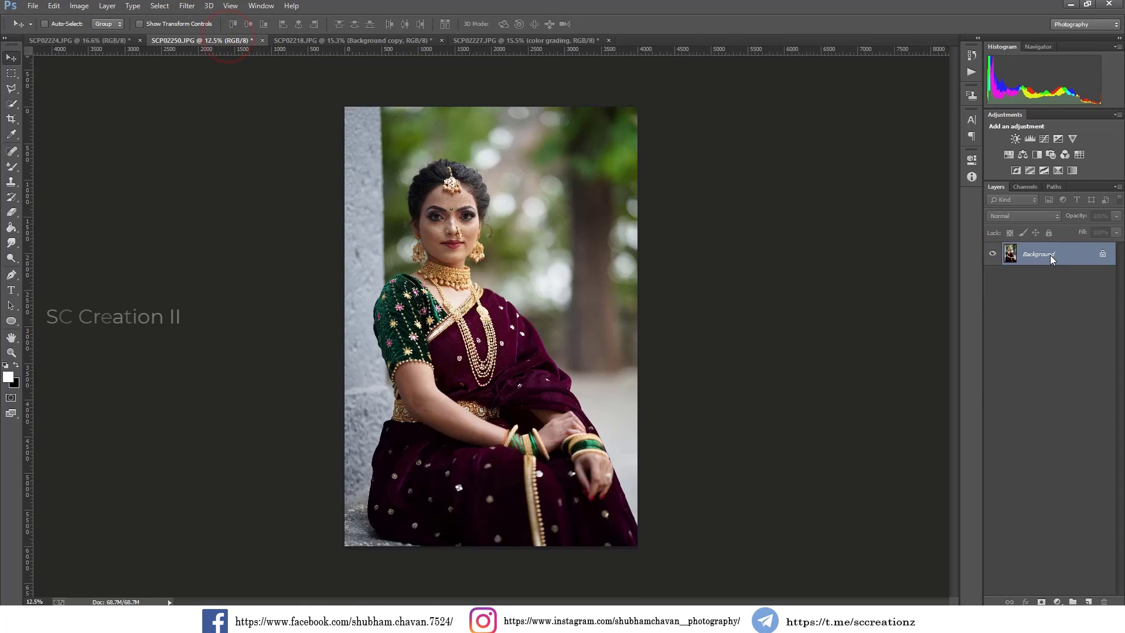
pyautogui.rightClick(1051, 259)
pyautogui.click(1006, 278)
pyautogui.click(664, 191)
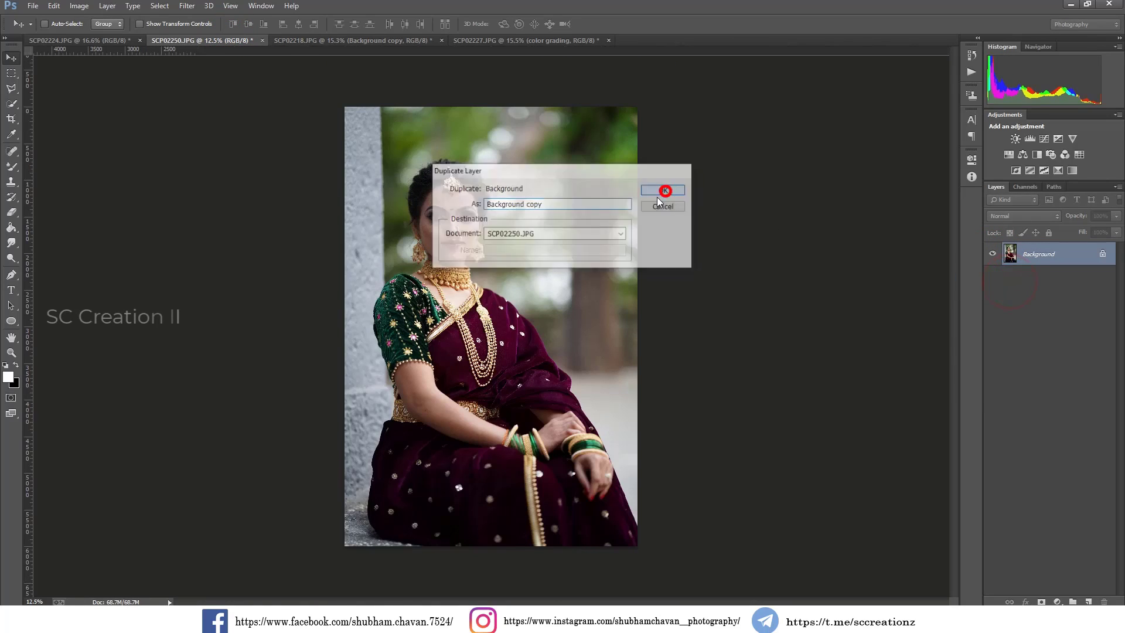
pyautogui.click(187, 5)
pyautogui.click(216, 18)
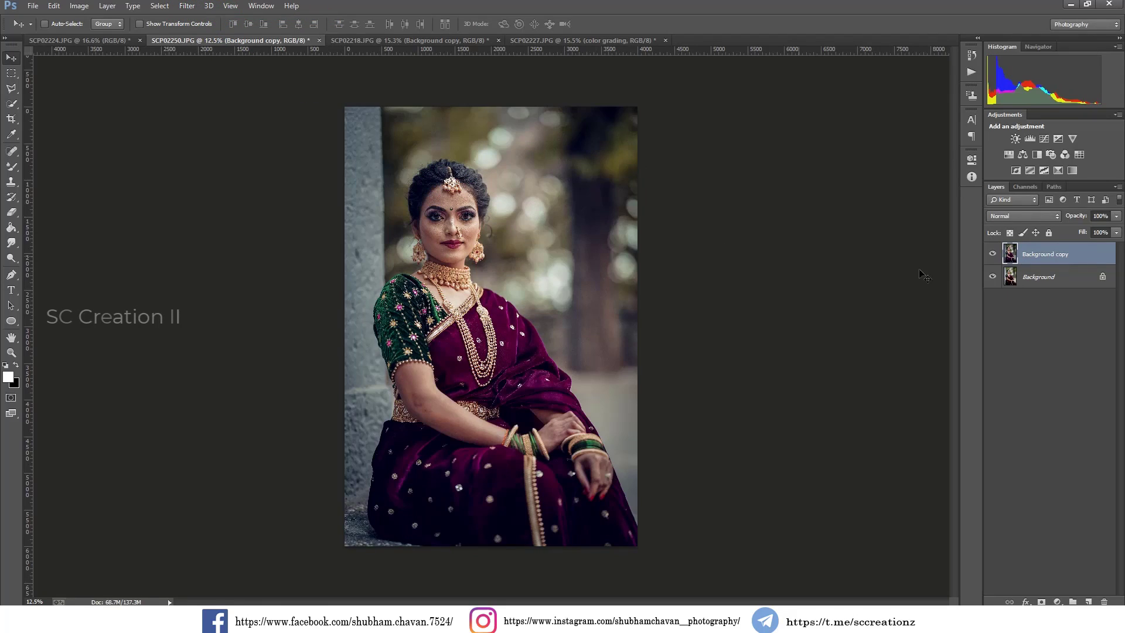
pyautogui.click(992, 253)
pyautogui.click(992, 254)
pyautogui.scroll(1, 473, 258)
pyautogui.scroll(1, 473, 258)
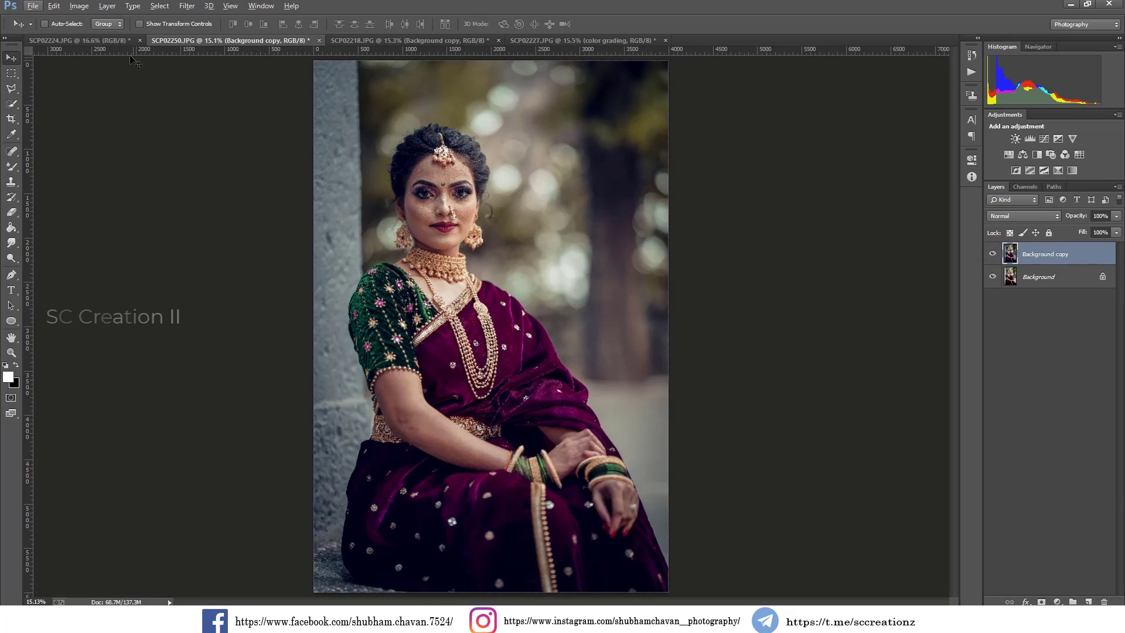
pyautogui.click(93, 40)
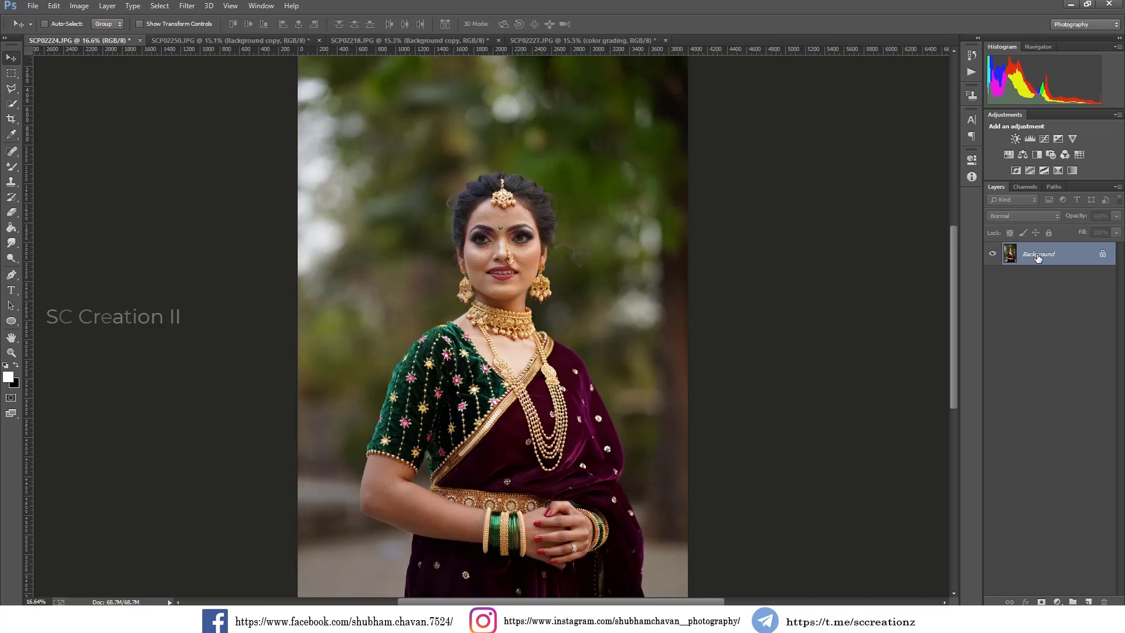
# Duplicate SCP02224's Background layer, reapply the last Camera Raw Filter, and compare with the original.
pyautogui.rightClick(1036, 262)
pyautogui.click(1019, 282)
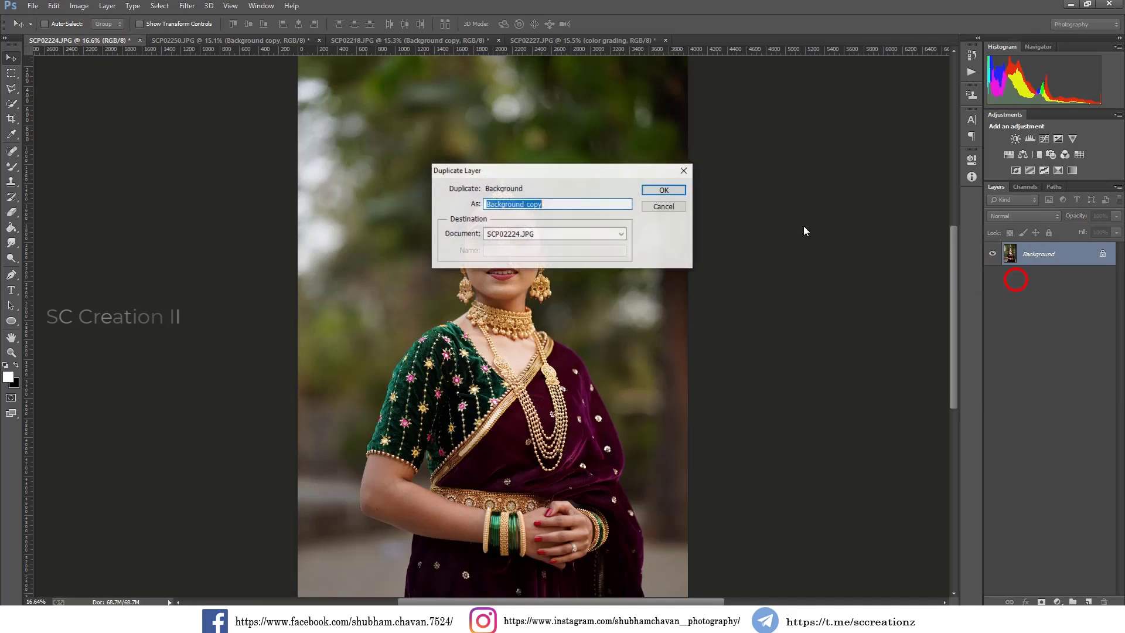
pyautogui.click(667, 189)
pyautogui.scroll(-1, 646, 191)
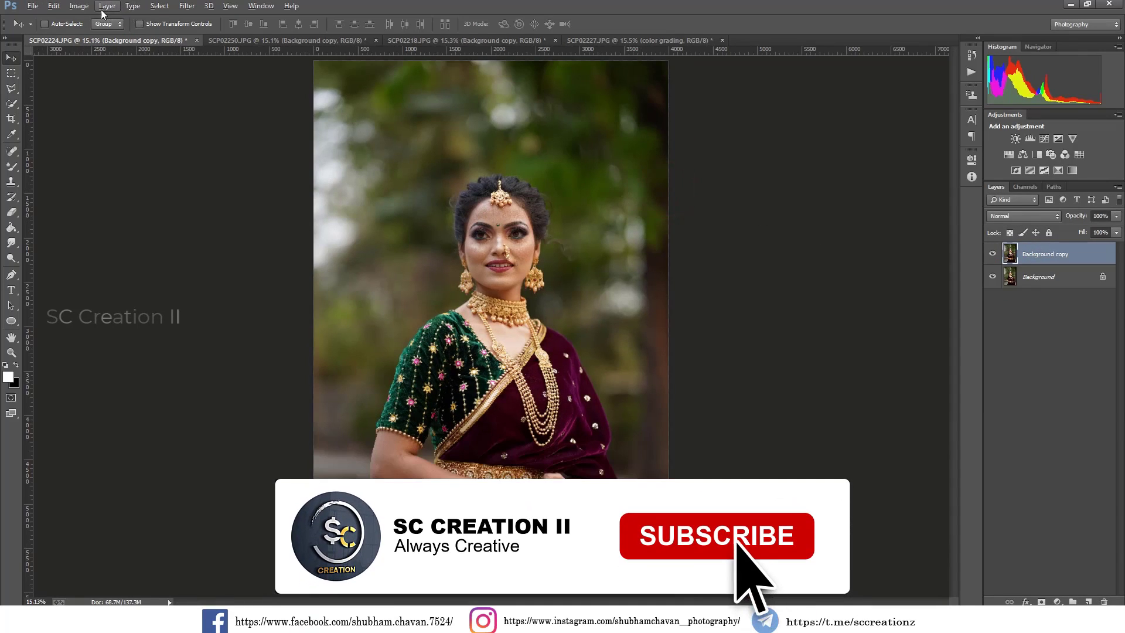
pyautogui.click(79, 6)
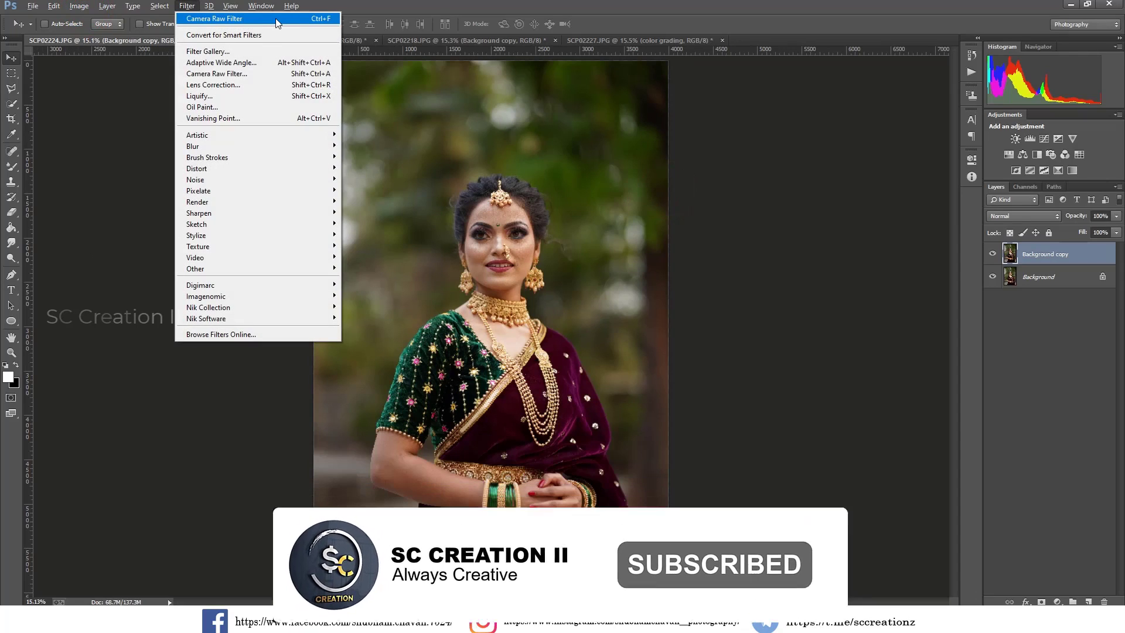
pyautogui.click(276, 22)
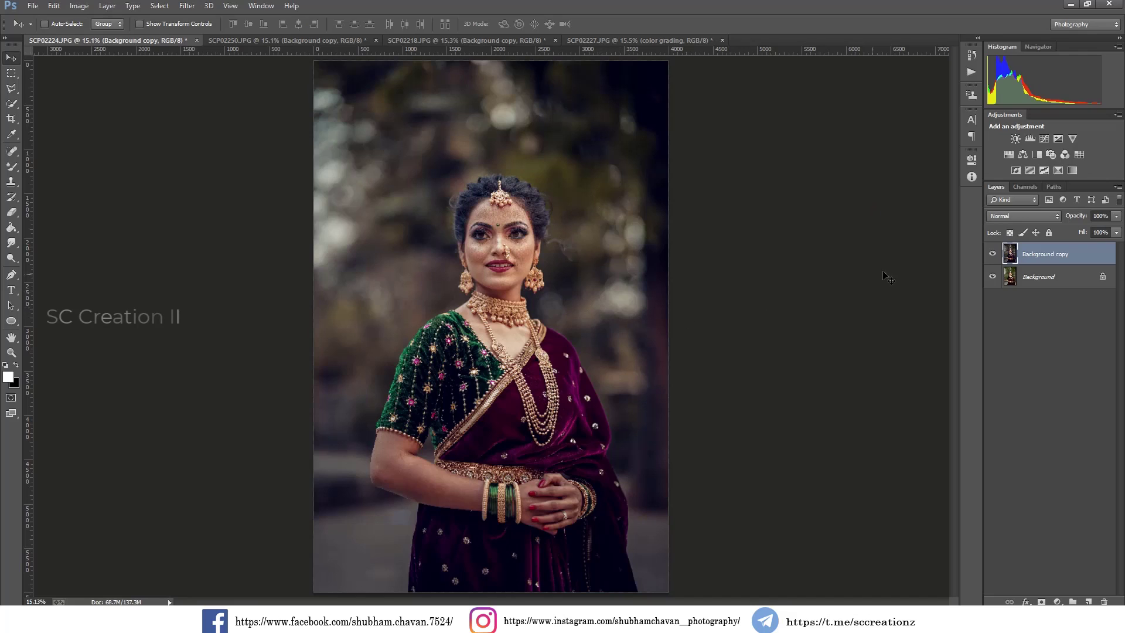
pyautogui.click(992, 254)
pyautogui.click(992, 254)
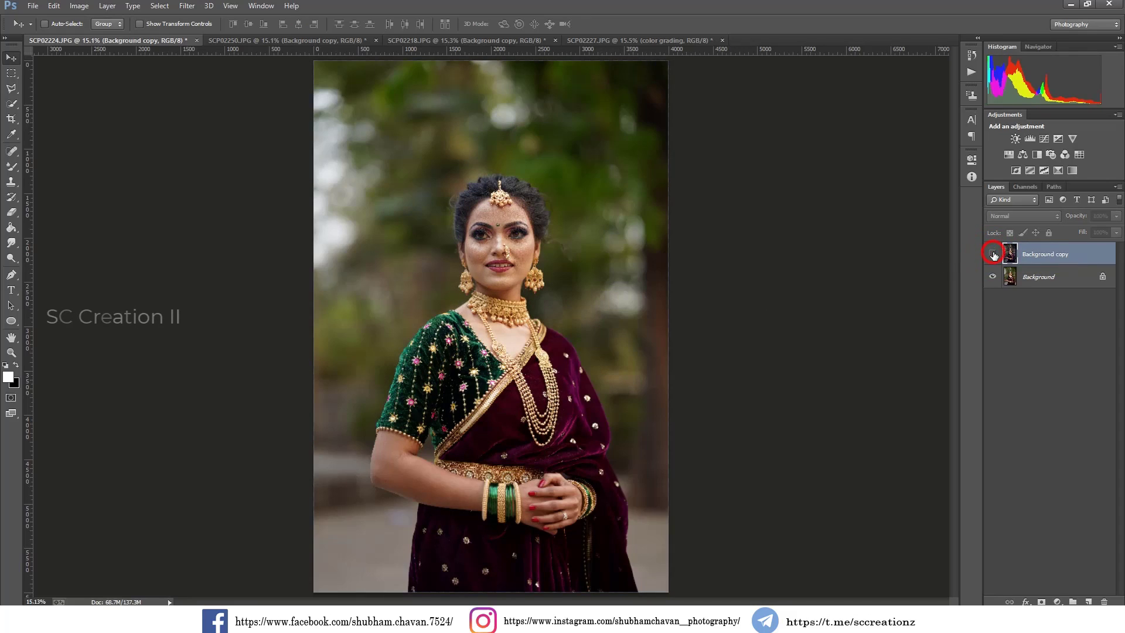
pyautogui.click(992, 253)
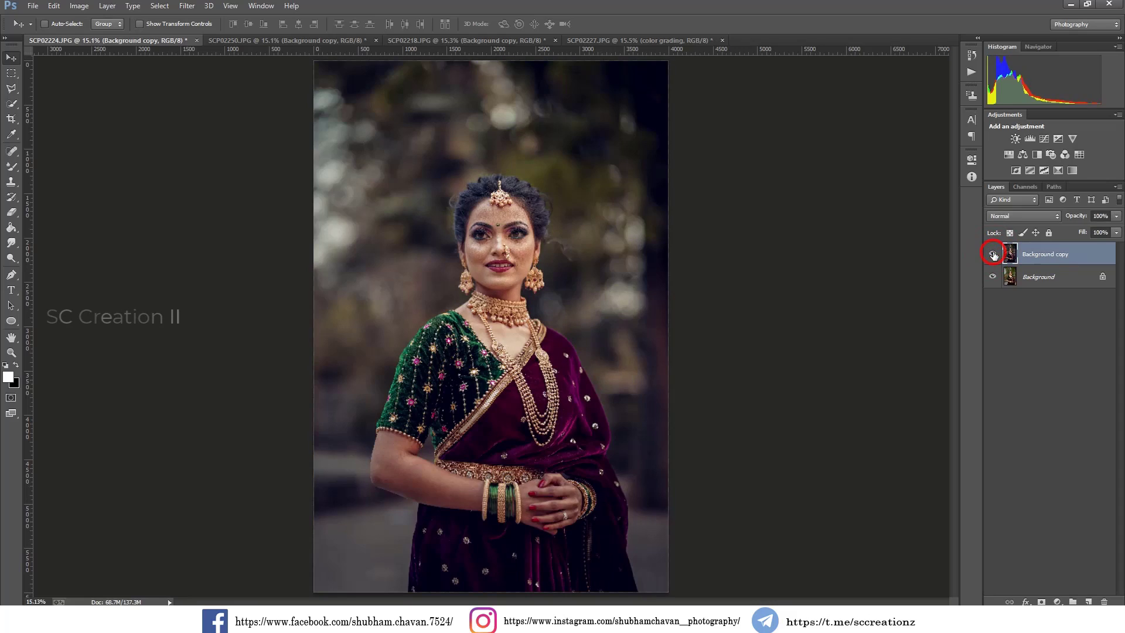
# Toggle the graded layer on SCP02250, SCP02218 and SCP02227 to compare each against its original.
pyautogui.click(246, 41)
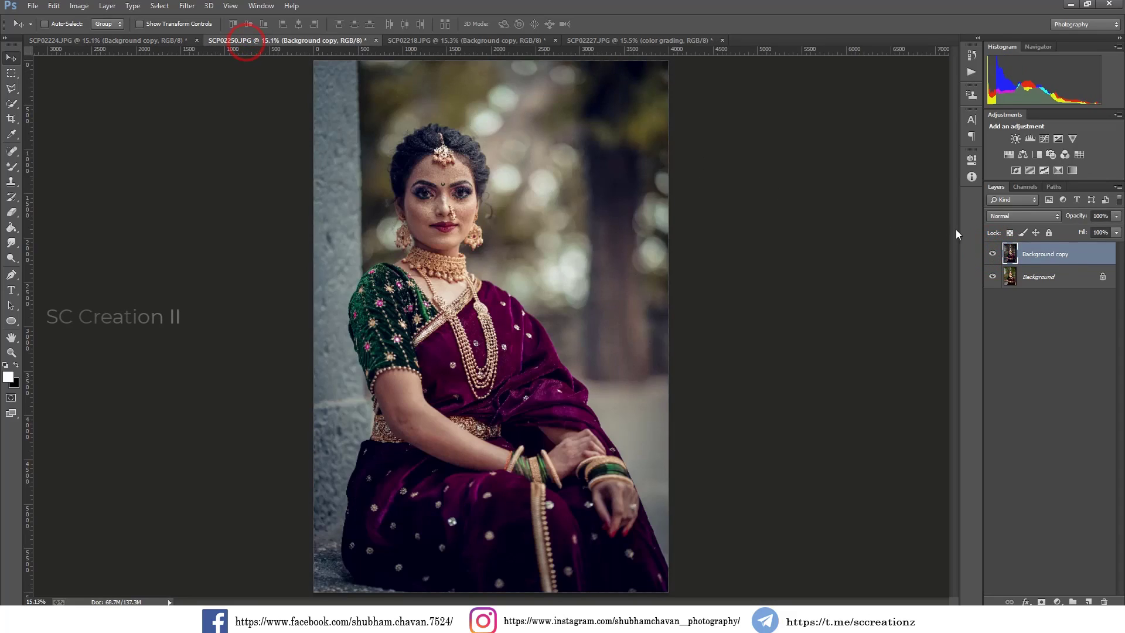
pyautogui.click(992, 254)
pyautogui.click(992, 254)
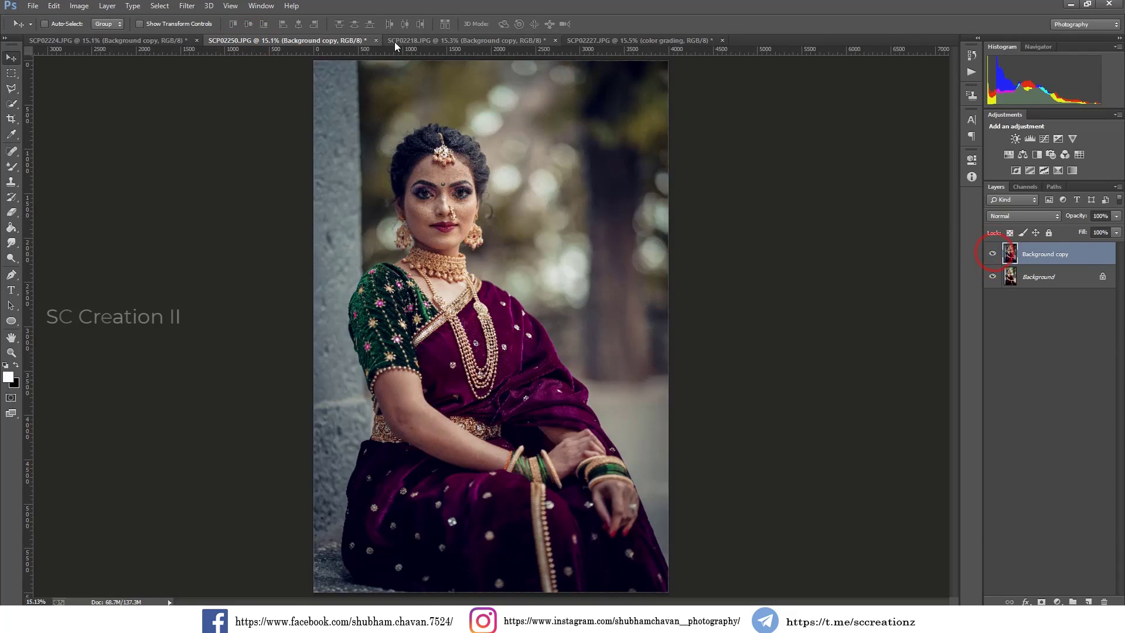
pyautogui.click(433, 41)
pyautogui.click(990, 253)
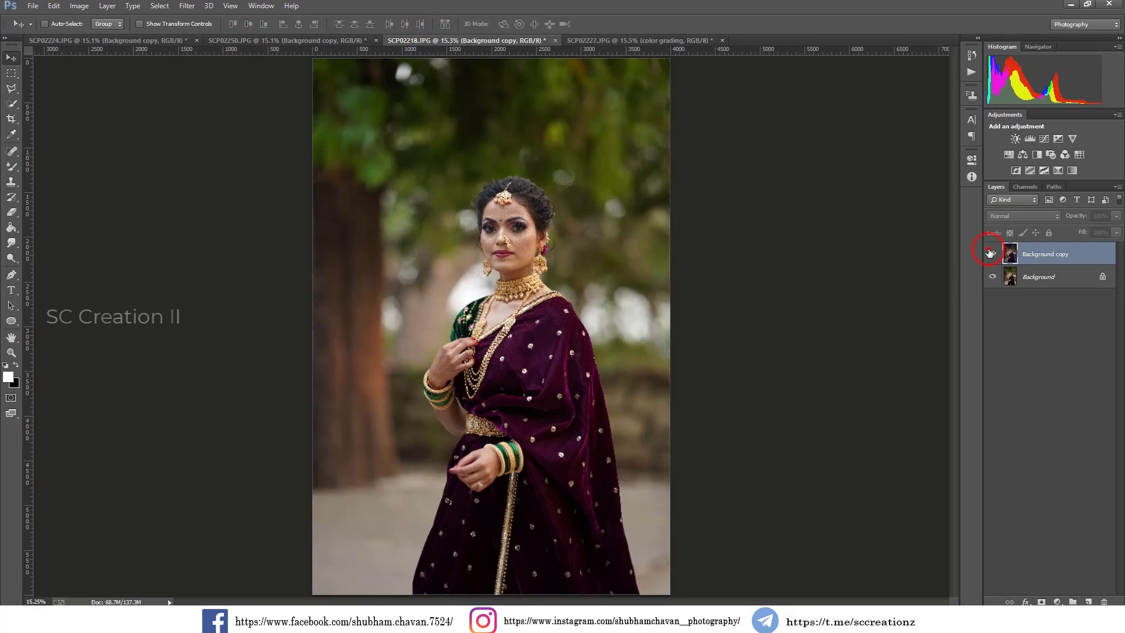
pyautogui.click(636, 40)
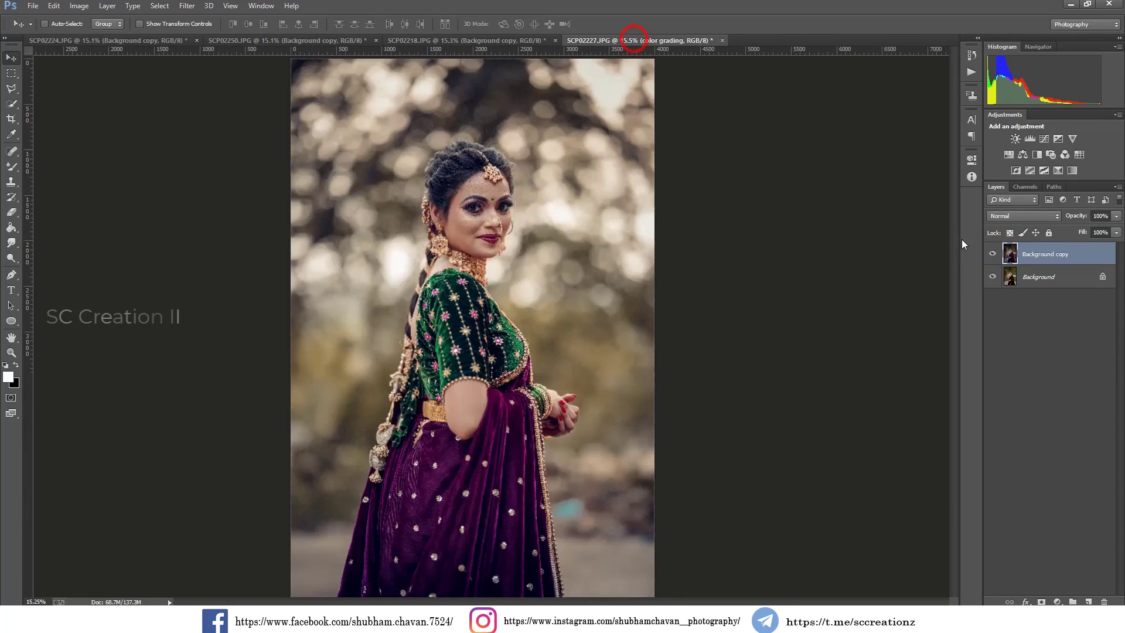
pyautogui.click(990, 253)
pyautogui.click(990, 253)
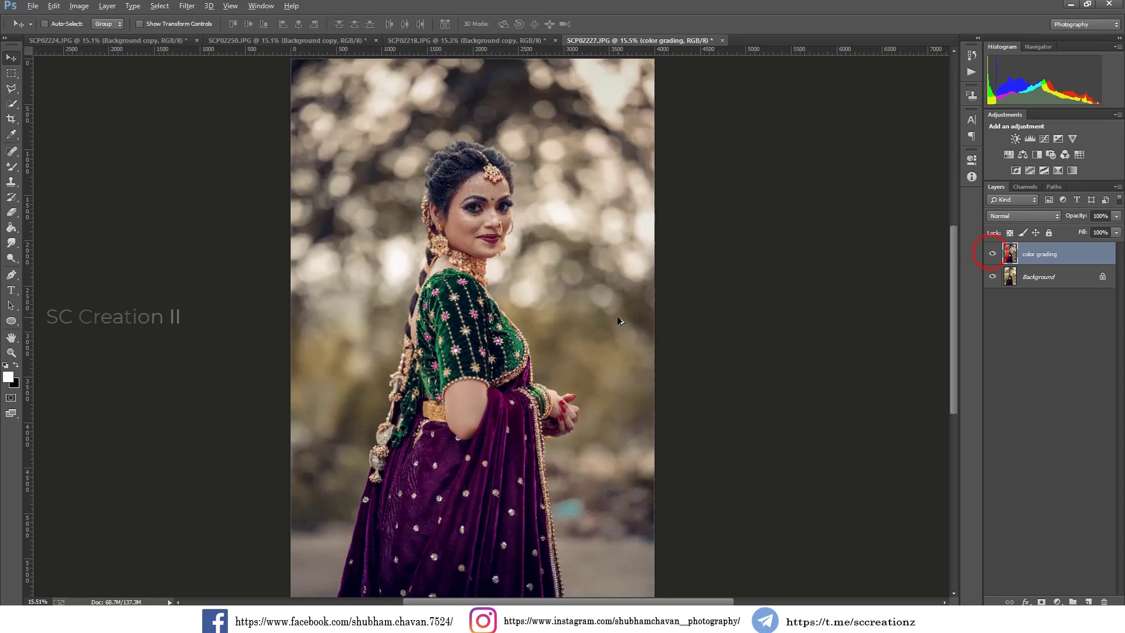
pyautogui.click(991, 253)
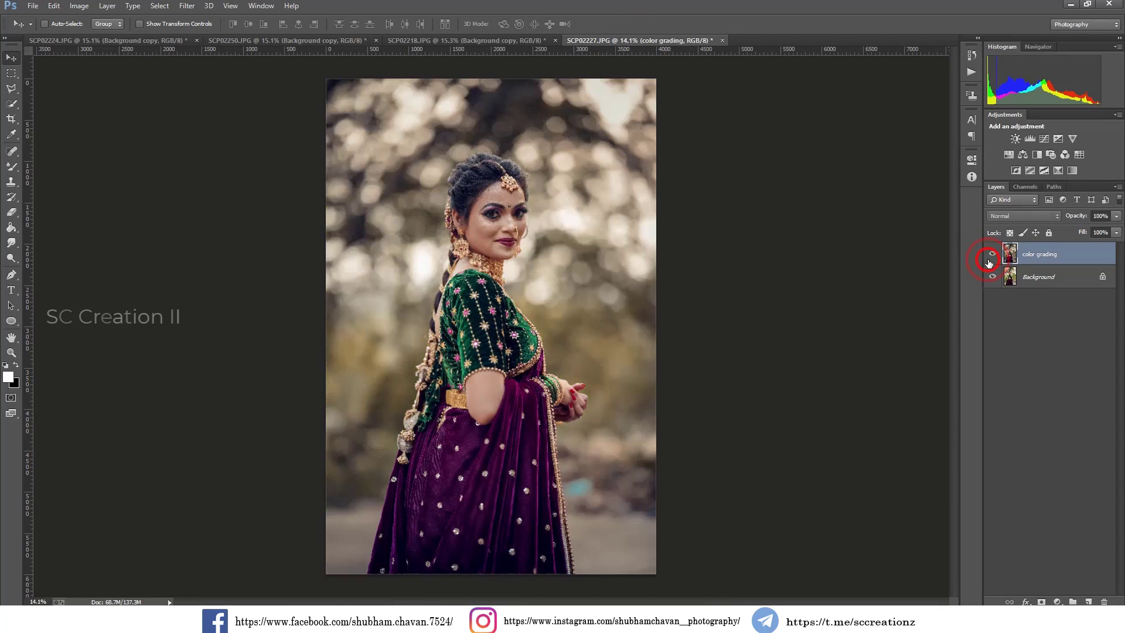